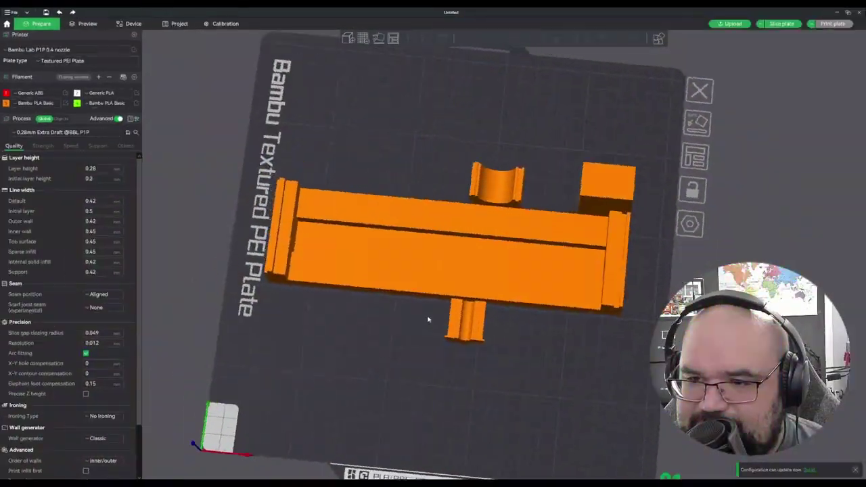
Step: Move the cable bushing, cable keystone and blank filler into a row behind the outer shell
left_click_drag(430, 319, 439, 287)
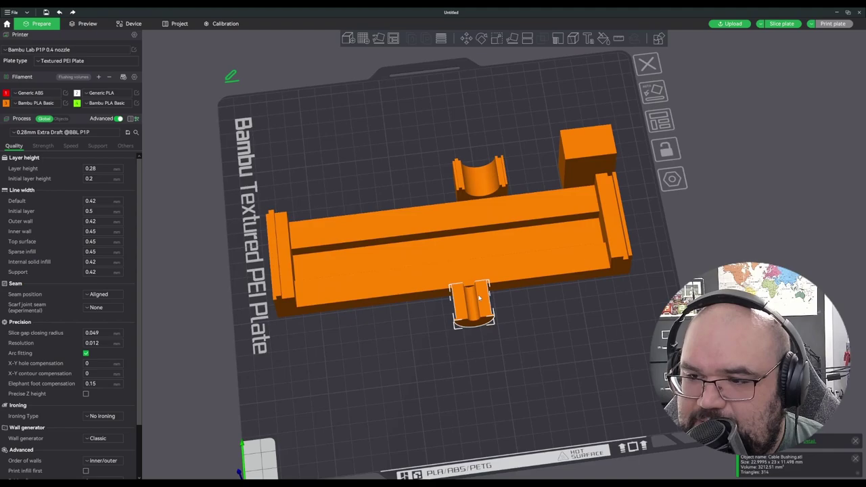
left_click_drag(482, 308, 390, 164)
left_click_drag(481, 180, 453, 145)
left_click_drag(604, 161, 547, 127)
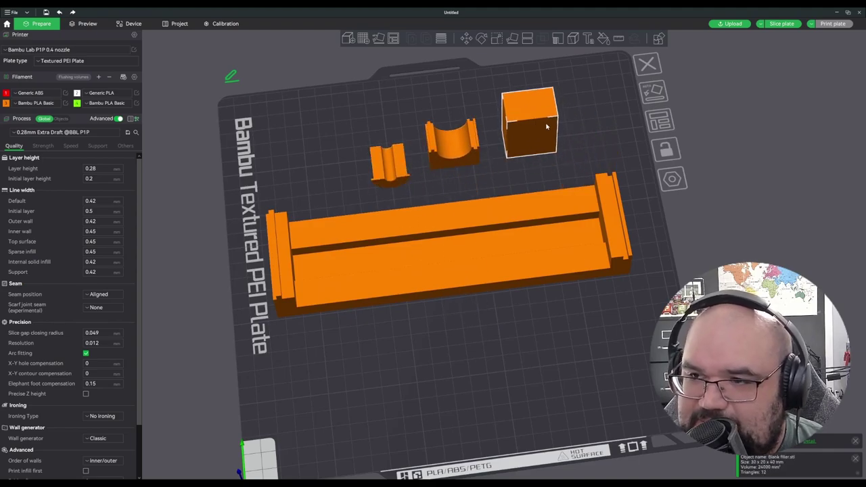
Step: Examine the outer shell, cable bushing and cable keystone on the plate
left_click_drag(520, 363, 517, 356)
left_click_drag(451, 335, 448, 321)
left_click(405, 271)
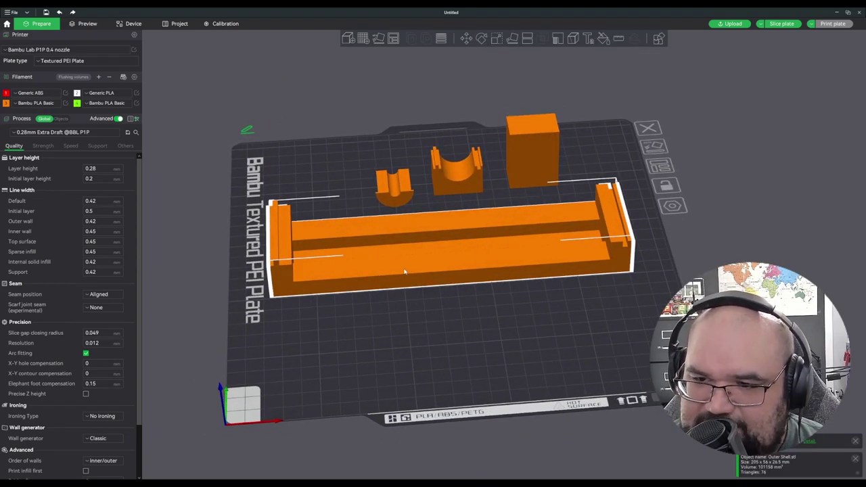
left_click(400, 195)
left_click(457, 172)
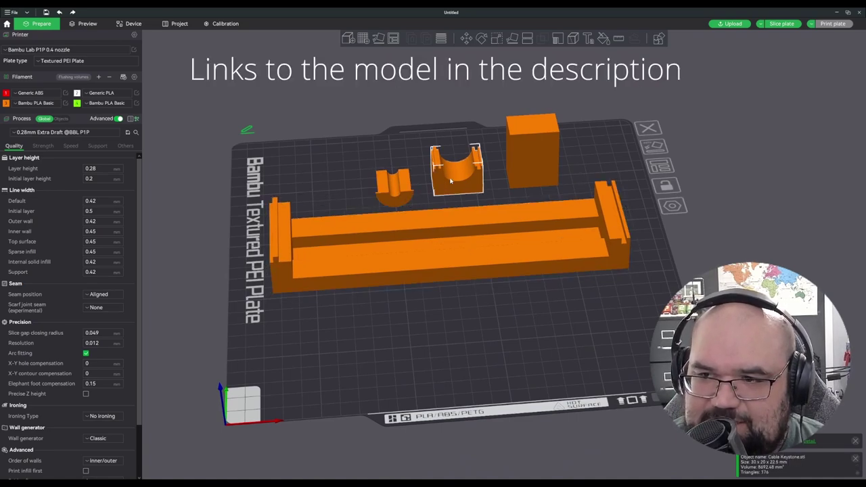
left_click(428, 253)
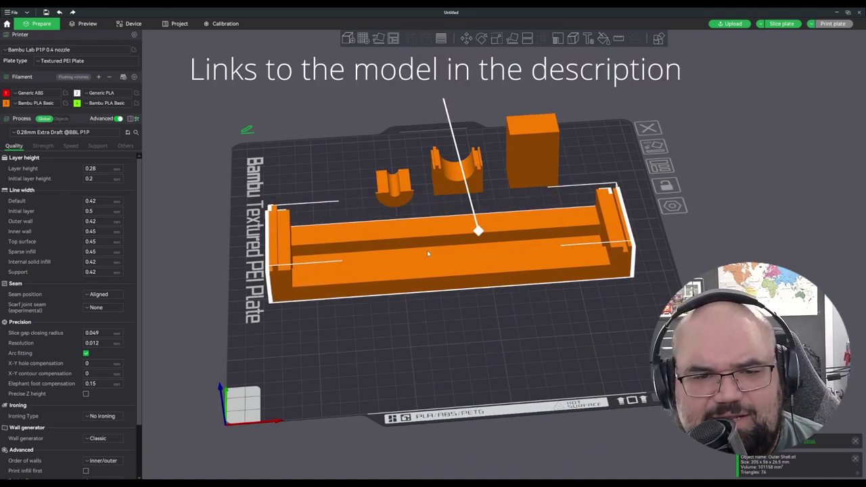
left_click(401, 188)
left_click(397, 282)
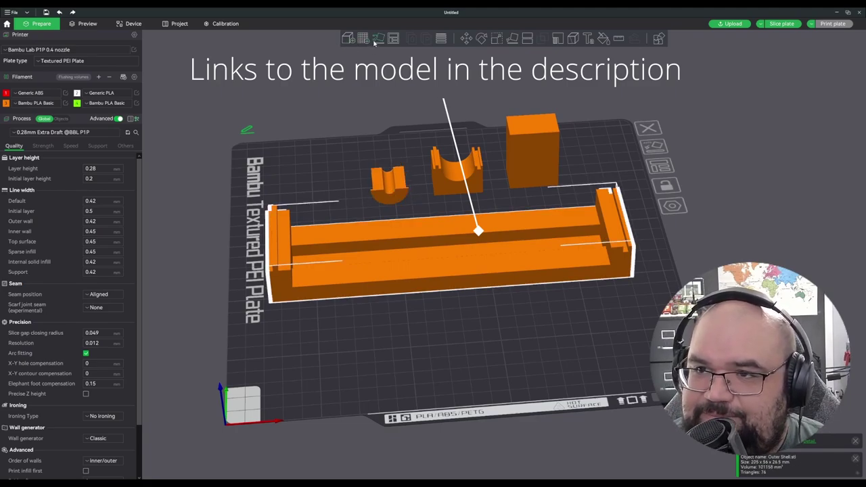
Step: Clone the outer shell once and rotate the copy 180° about the Y axis
right_click(382, 240)
left_click(410, 252)
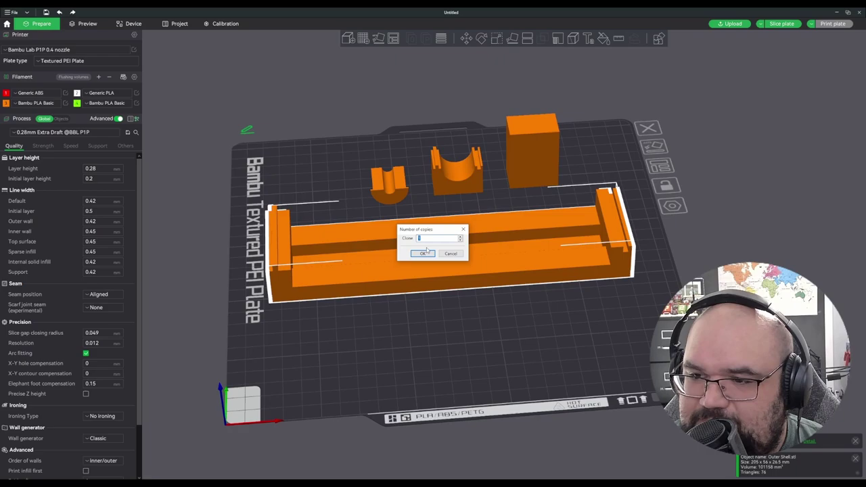
left_click(425, 252)
left_click(481, 39)
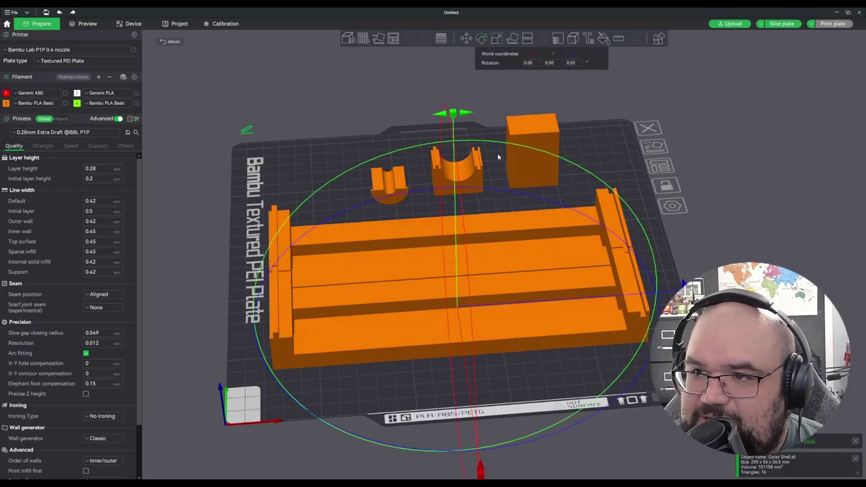
left_click(550, 64)
type("180")
key("Return")
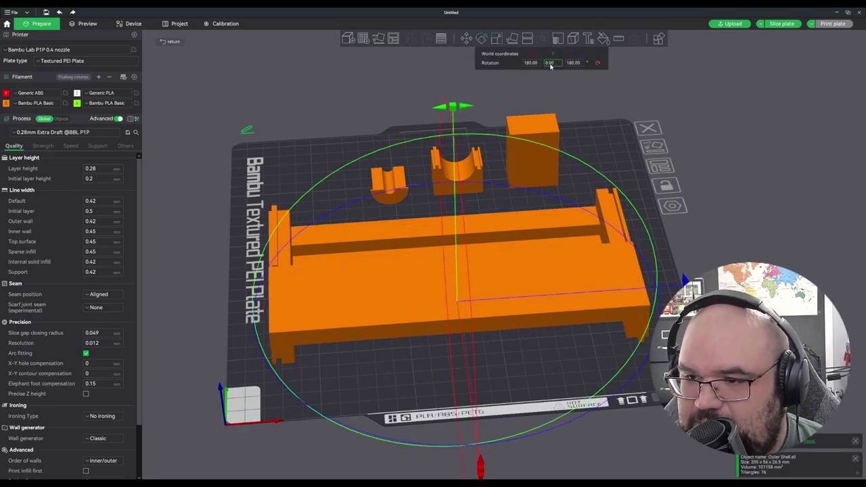
Step: Move the flipped shell copy up and over the original shell so the two halves close together
left_click(467, 39)
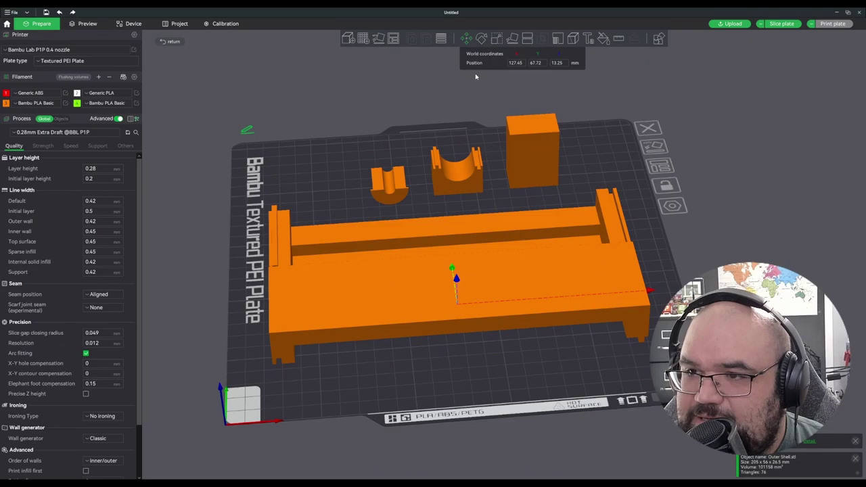
middle_click_drag(478, 284, 470, 255)
middle_click_drag(486, 354, 506, 364)
left_click_drag(506, 366, 442, 266)
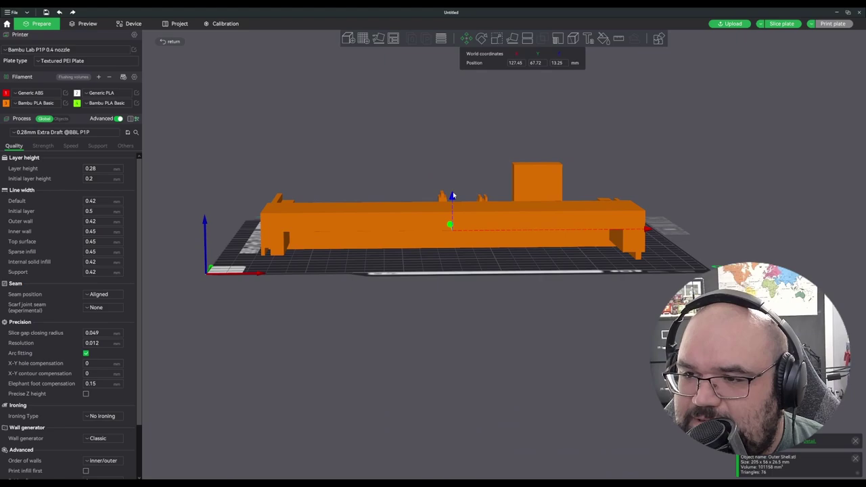
left_click_drag(453, 195, 450, 168)
left_click_drag(452, 201, 453, 179)
left_click_drag(484, 259, 443, 285)
left_click_drag(389, 250, 303, 279)
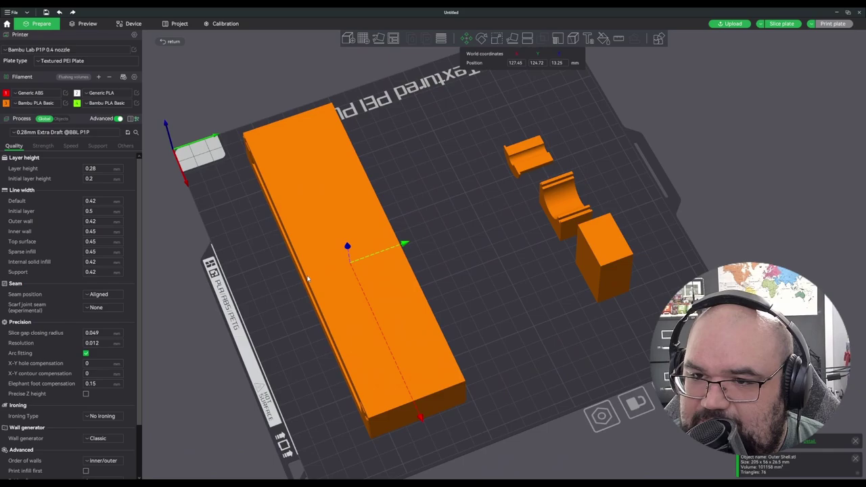
left_click_drag(265, 324, 344, 263)
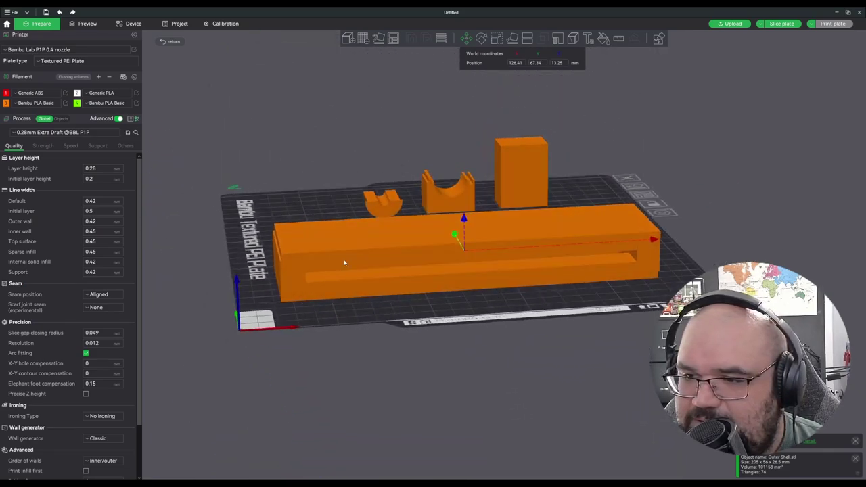
Step: Lift and lower the upper shell to show how the halves fit, and delete it
mouse_move(465, 204)
left_mouse_down()
mouse_move(451, 191)
mouse_move(463, 215)
mouse_move(463, 188)
left_mouse_up()
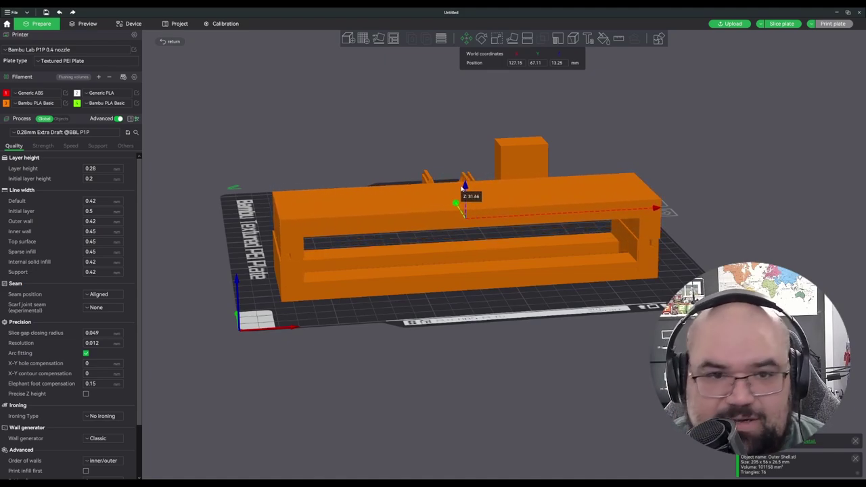
left_click_drag(462, 188, 432, 229)
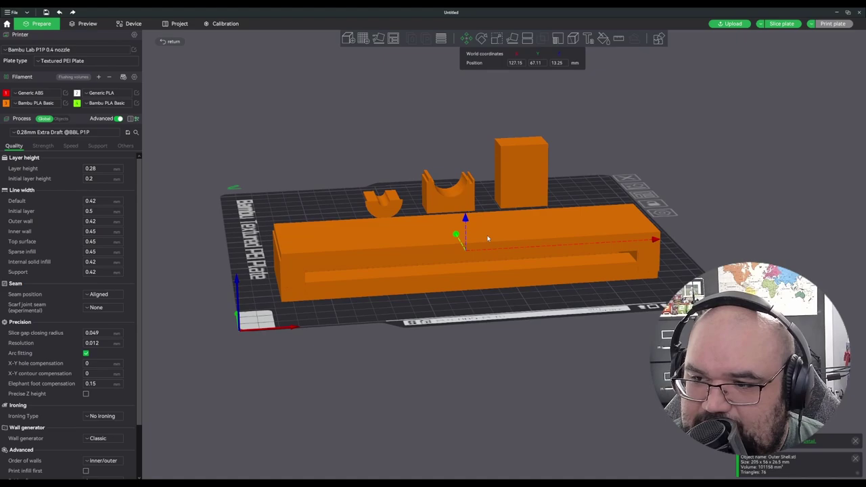
key("Delete")
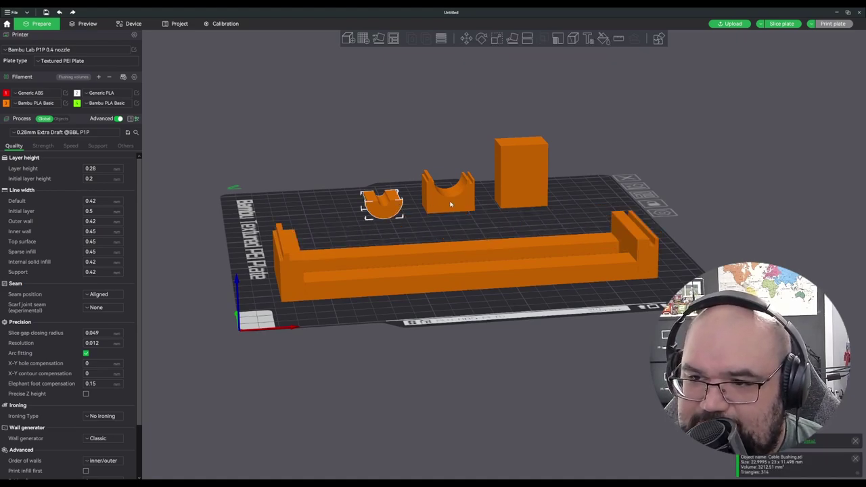
Step: Examine the cable bushing, cable keystone and blank filler up close
left_click(447, 193)
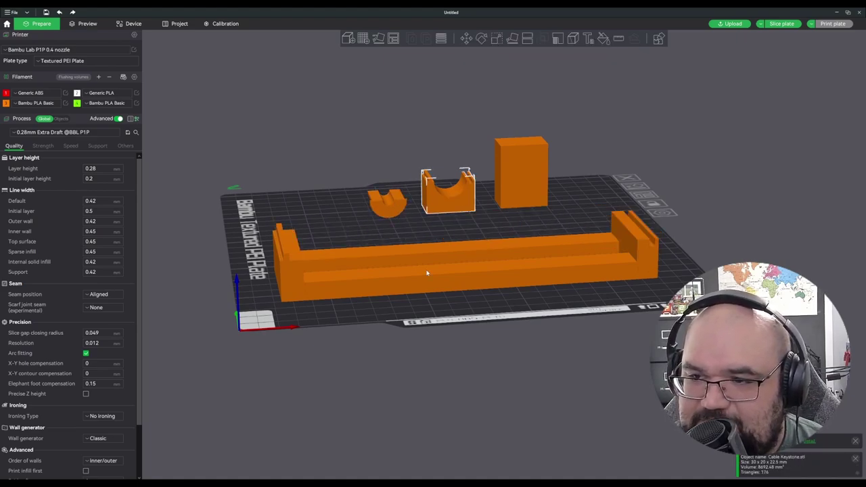
left_click_drag(436, 280, 433, 262)
left_click_drag(515, 215, 526, 170)
left_click(506, 194)
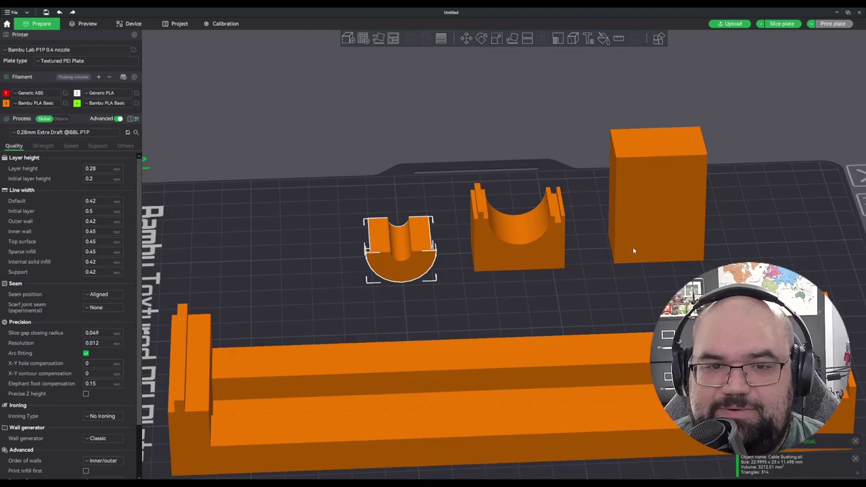
left_click(633, 249)
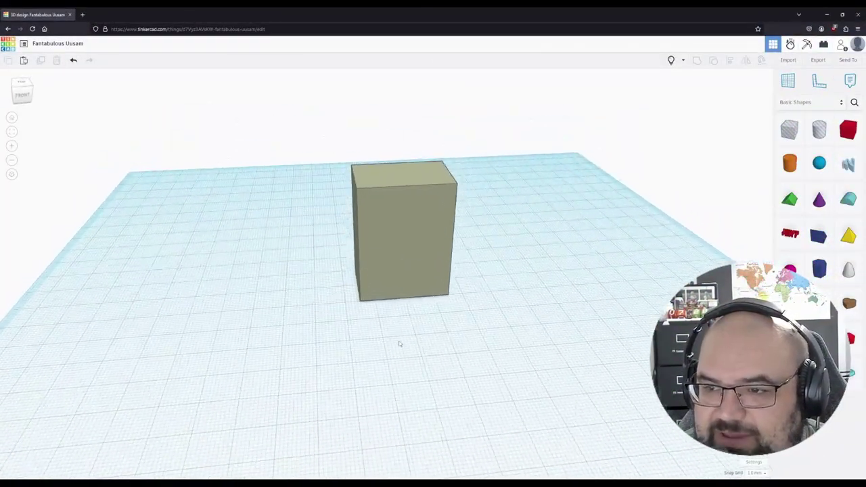
left_click(408, 242)
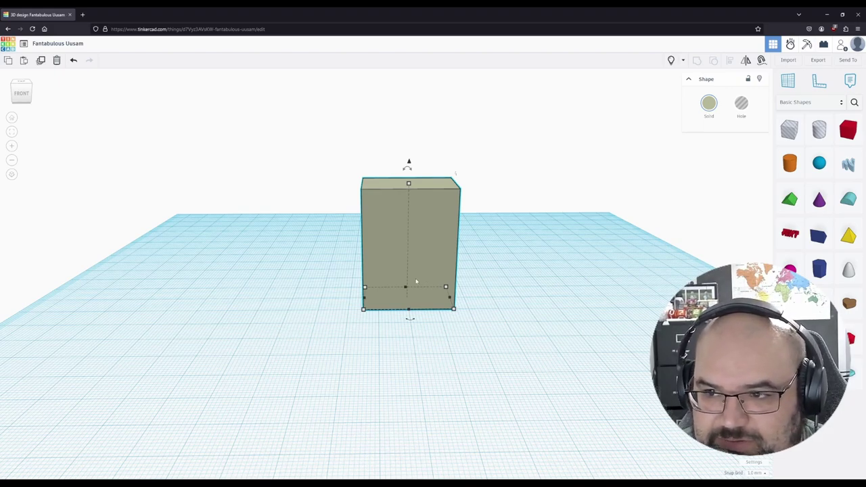
left_click(539, 290)
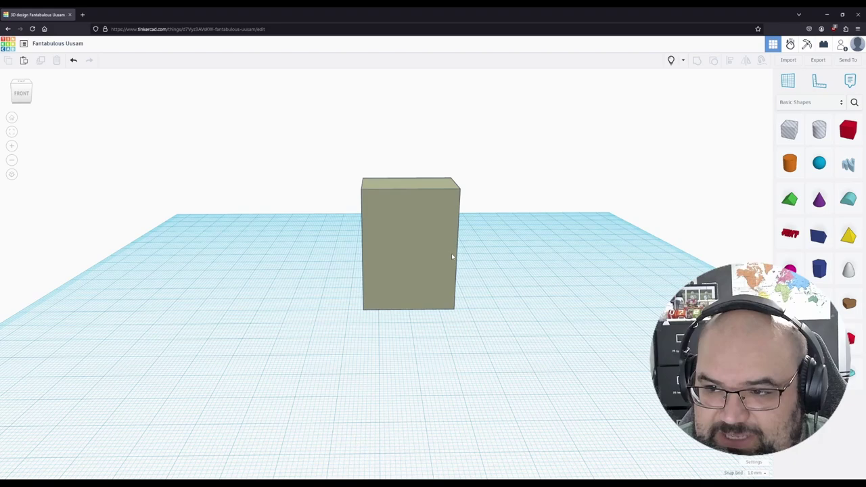
left_click(452, 253)
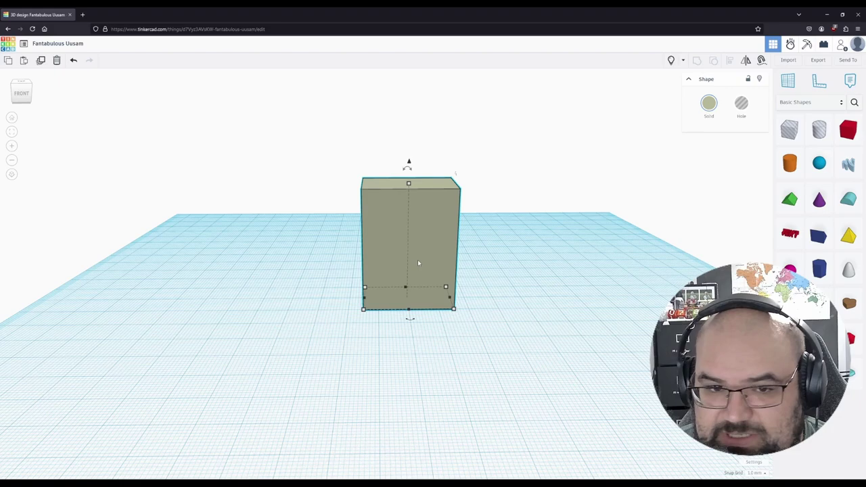
left_click(486, 293)
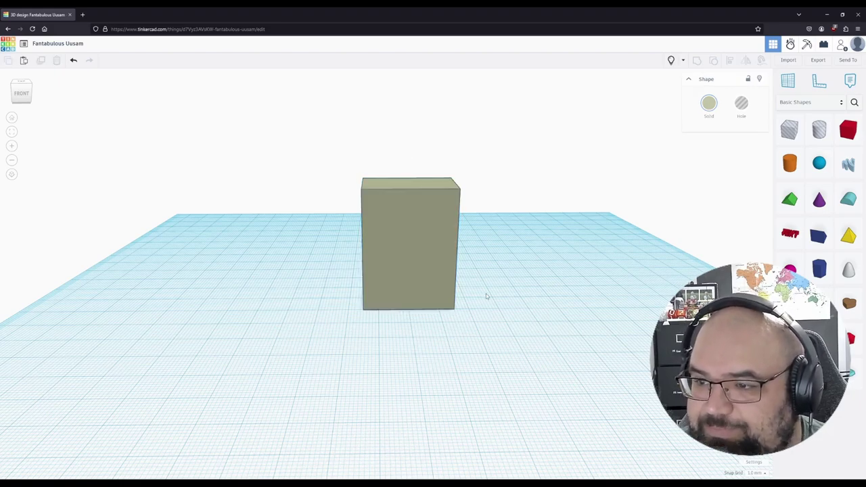
Step: Duplicate the filler block and offset the copy 15 mm sideways and 7 mm forward
left_click(400, 257)
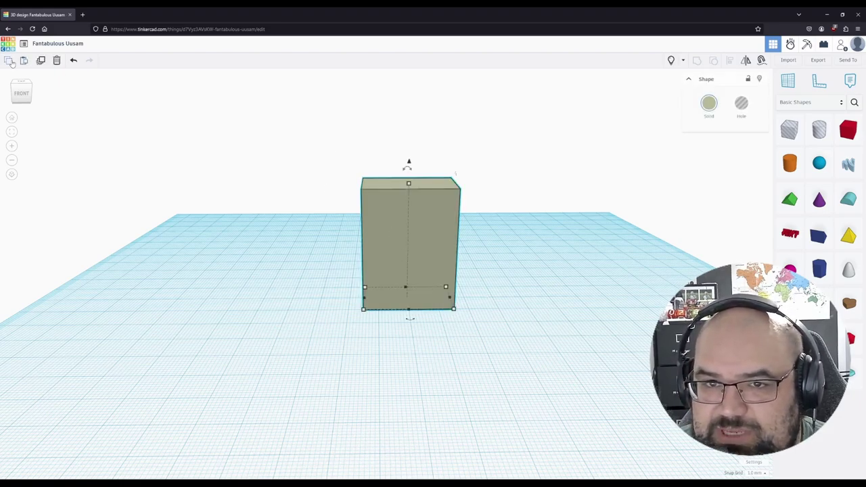
left_click(40, 61)
left_click_drag(400, 246, 458, 256)
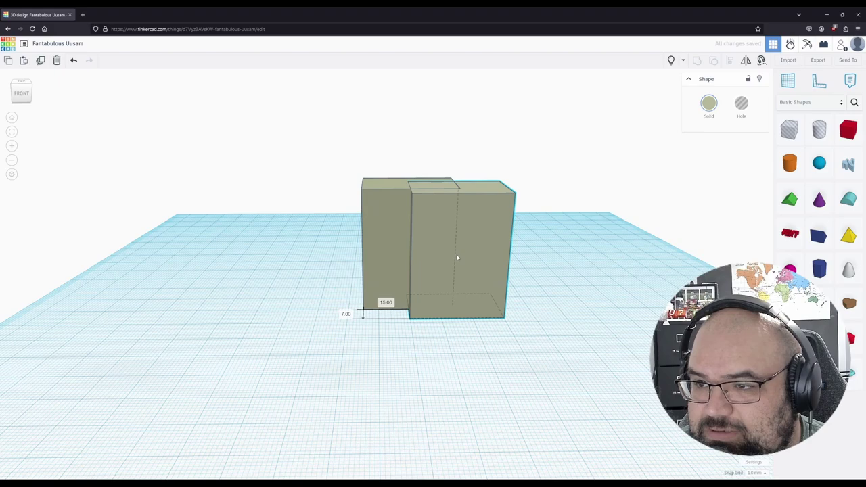
Step: Align both filler blocks to a common centre in width and depth so they coincide
left_click(403, 256, "shift")
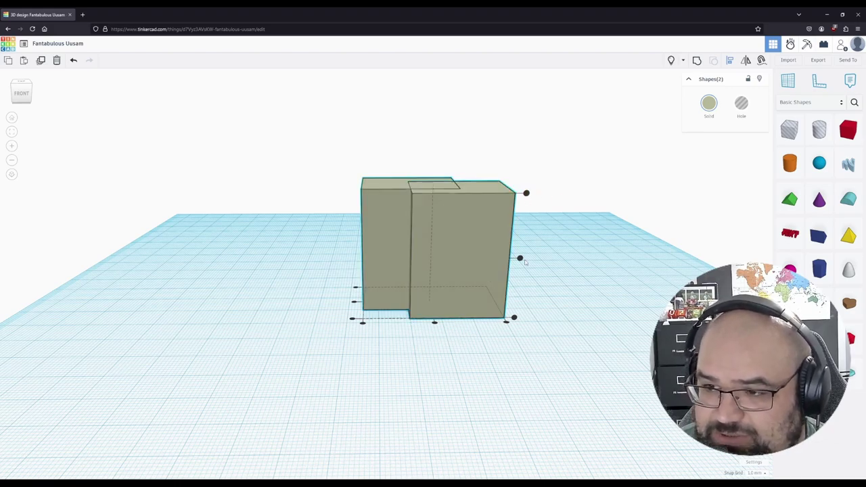
left_click(435, 323)
left_click(377, 302)
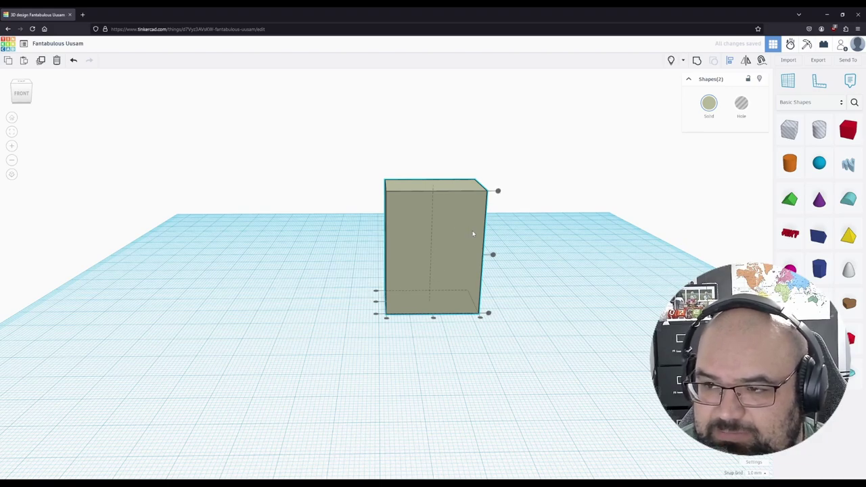
left_click(483, 277)
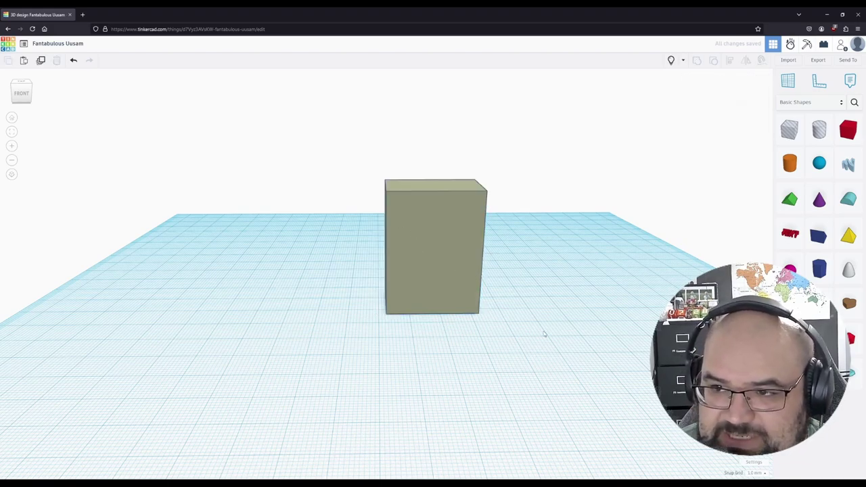
Step: Raise one of the two coinciding blocks 20 mm above the workplane
left_click(473, 285)
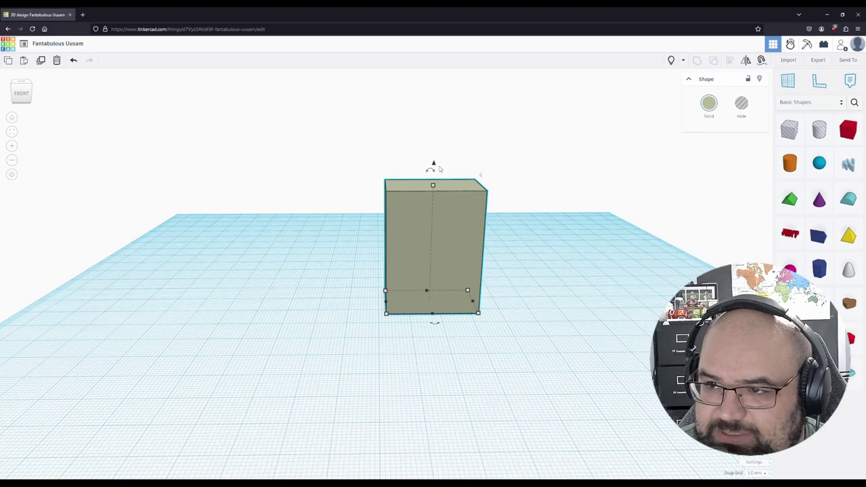
left_click_drag(434, 164, 434, 159)
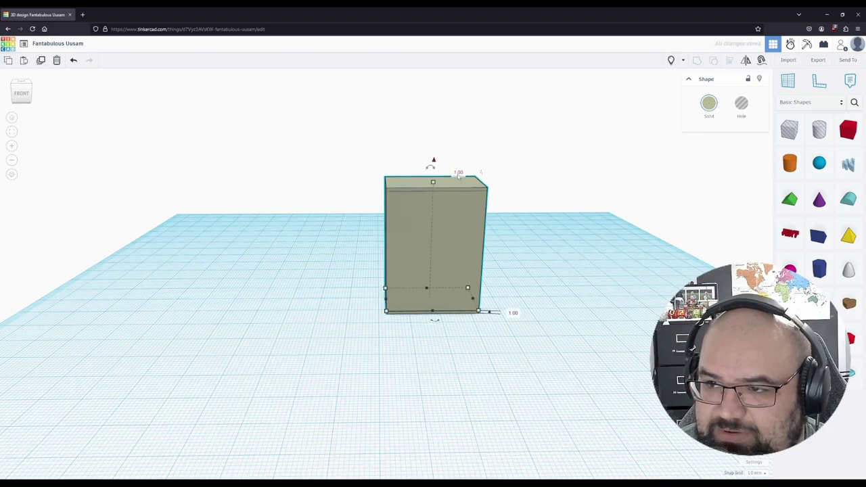
left_click(458, 172)
type("20")
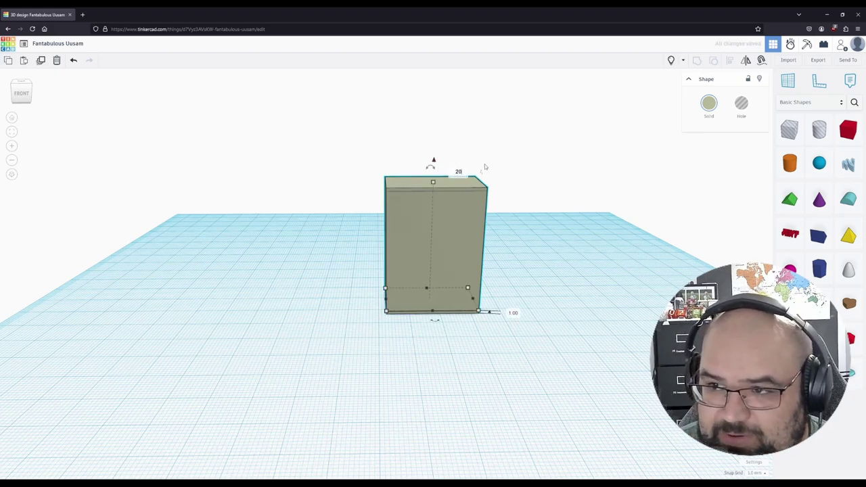
key("Return")
left_click(564, 247)
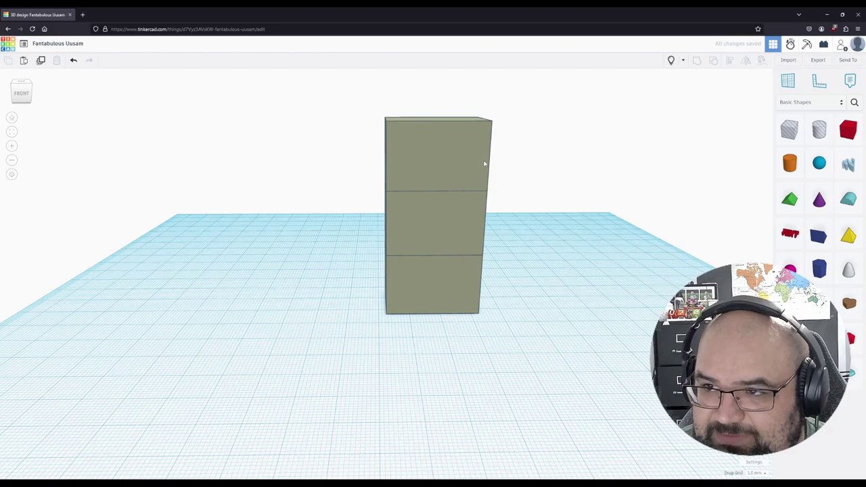
Step: Turn the raised upper block into a hole
left_click(441, 286)
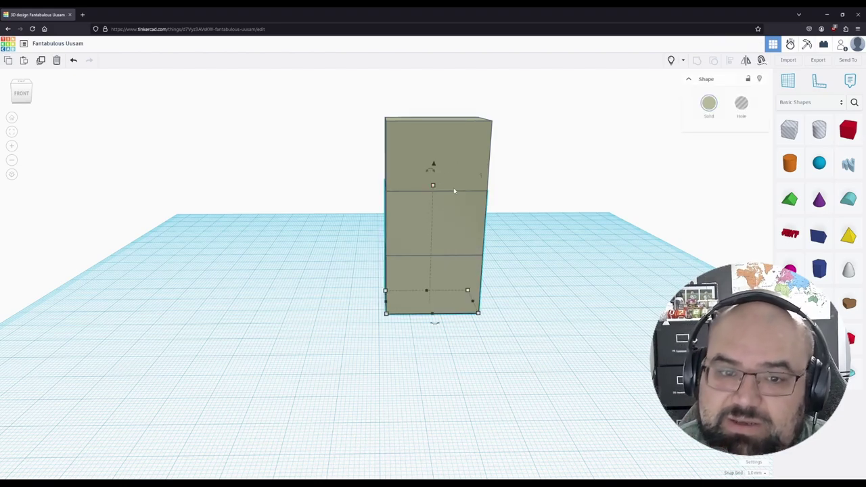
left_click(474, 145)
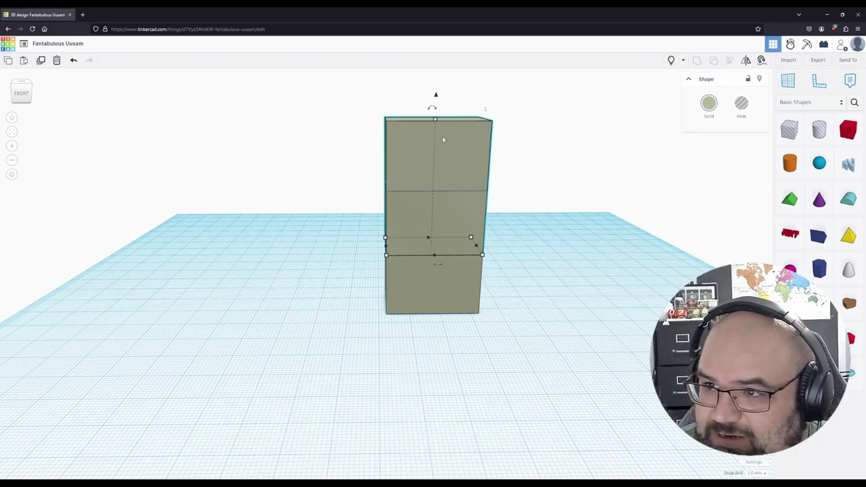
left_click(741, 105)
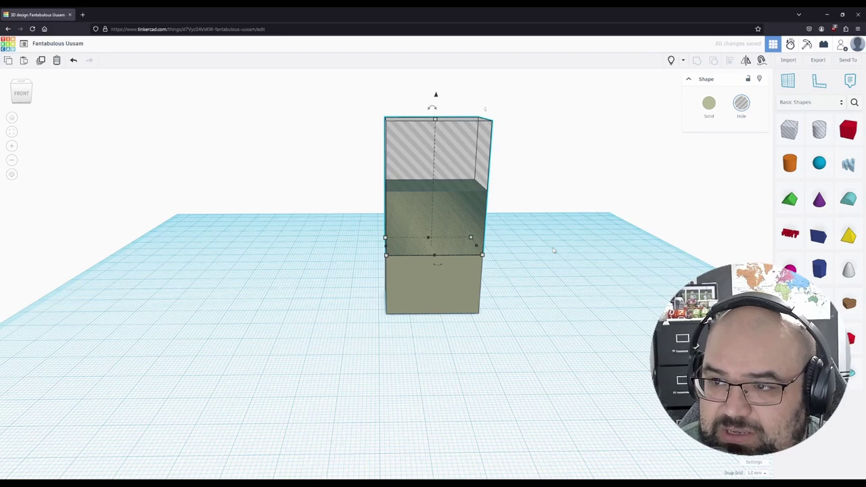
Step: Group the filler block with the raised hole block to cut away its upper part, and ungroup them again
left_click(520, 263)
key("ctrl+a")
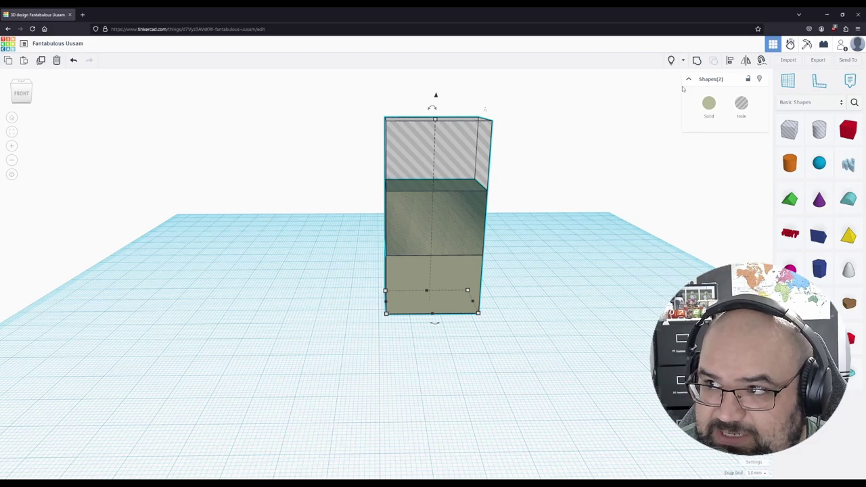
left_click(698, 61)
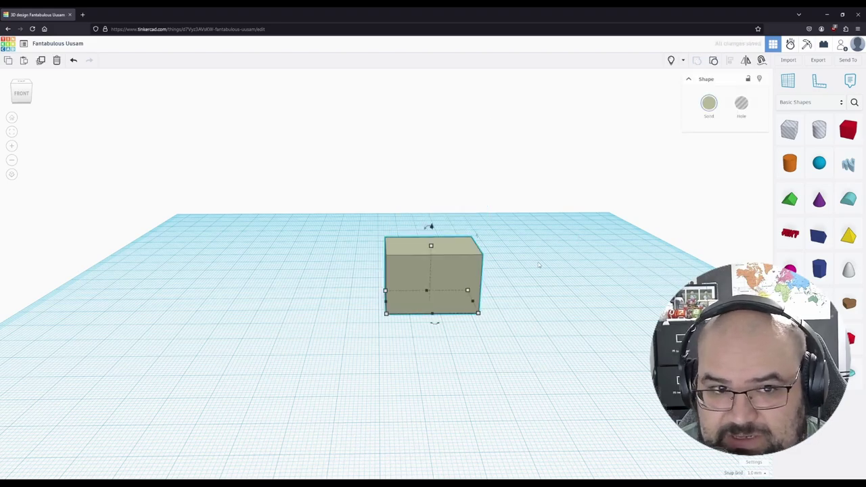
left_click(713, 61)
left_click(601, 274)
Step: Add a cylinder hole beside the blocks and rotate it 90° so it lies along the depth direction
middle_click_drag(600, 274, 560, 275)
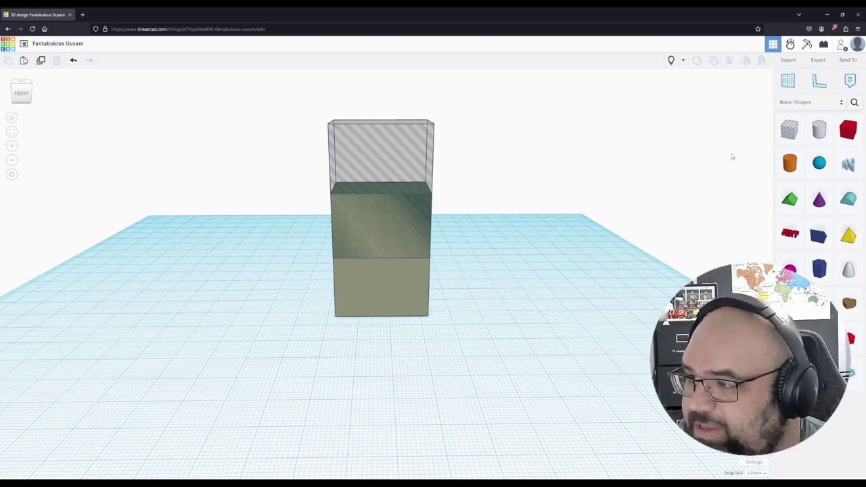
left_click_drag(821, 132, 516, 276)
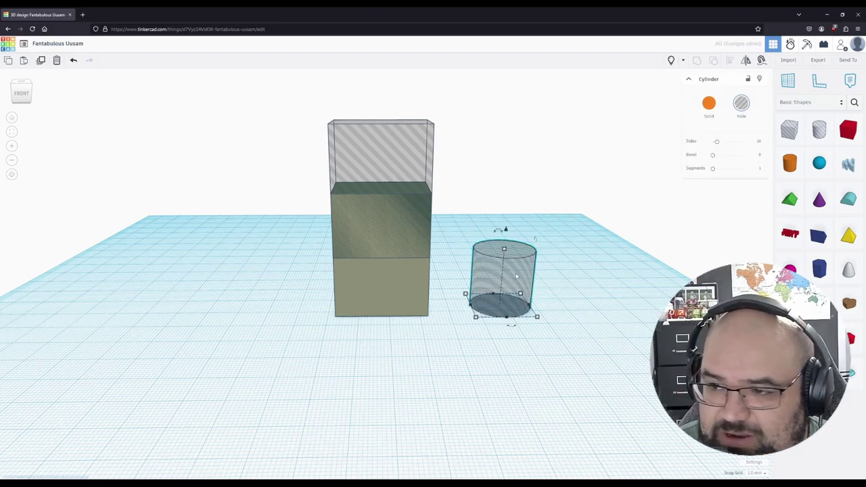
right_click_drag(546, 240, 520, 234)
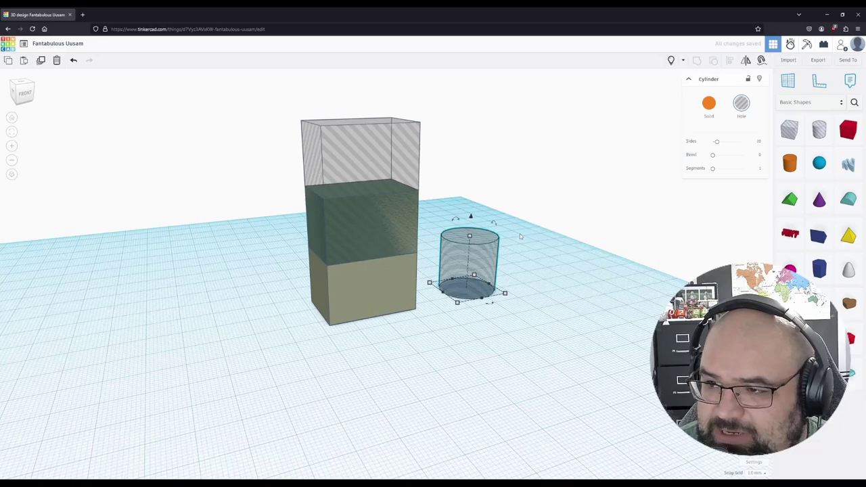
mouse_move(489, 224)
left_click_drag(489, 224, 517, 267)
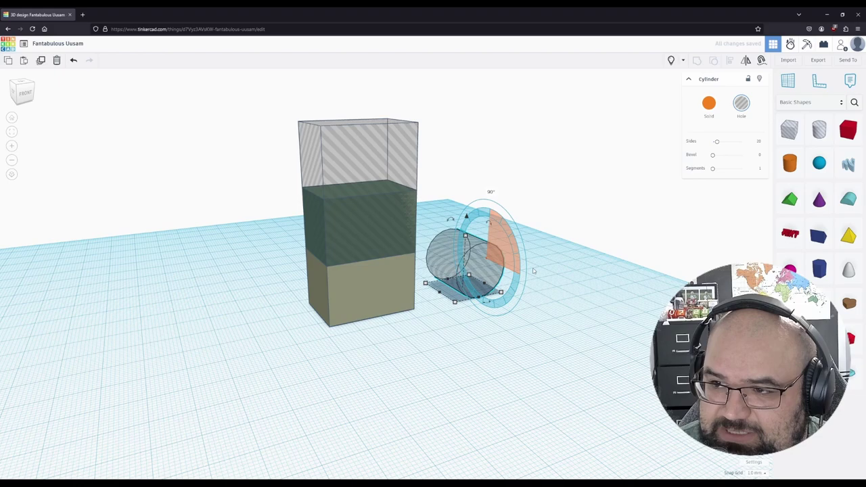
Step: Move the lying cylinder hole across the workplane to the opposite side of the blocks, clear of them
left_click(601, 289)
right_click_drag(602, 289, 513, 306)
left_click_drag(512, 306, 385, 288)
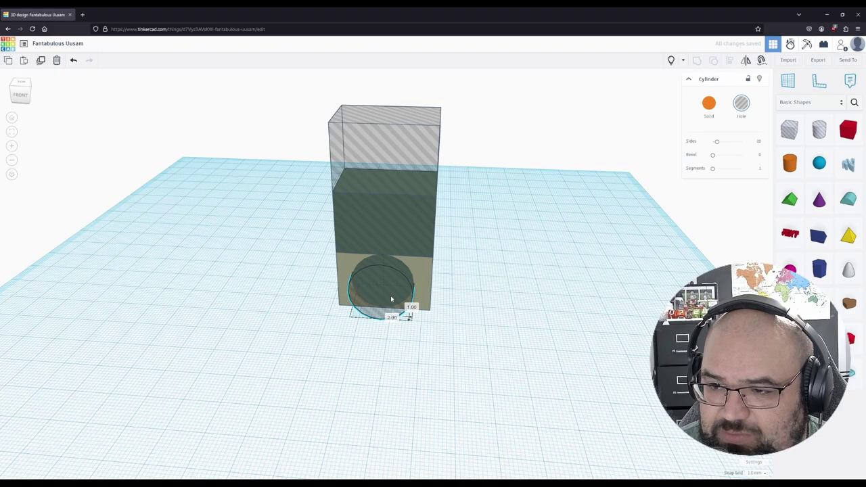
mouse_move(390, 296)
left_mouse_down()
mouse_move(369, 332)
mouse_move(268, 323)
mouse_move(224, 301)
mouse_move(210, 315)
mouse_move(247, 300)
mouse_move(423, 288)
mouse_move(385, 283)
left_mouse_up()
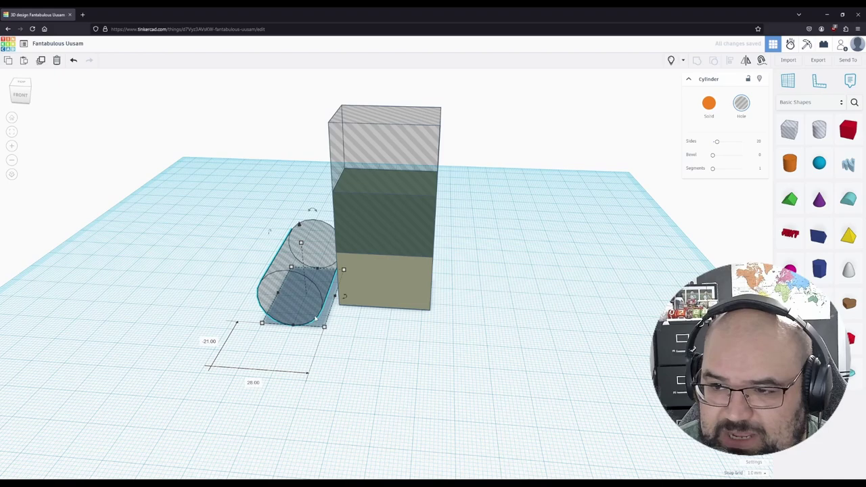
left_click_drag(300, 301, 276, 308)
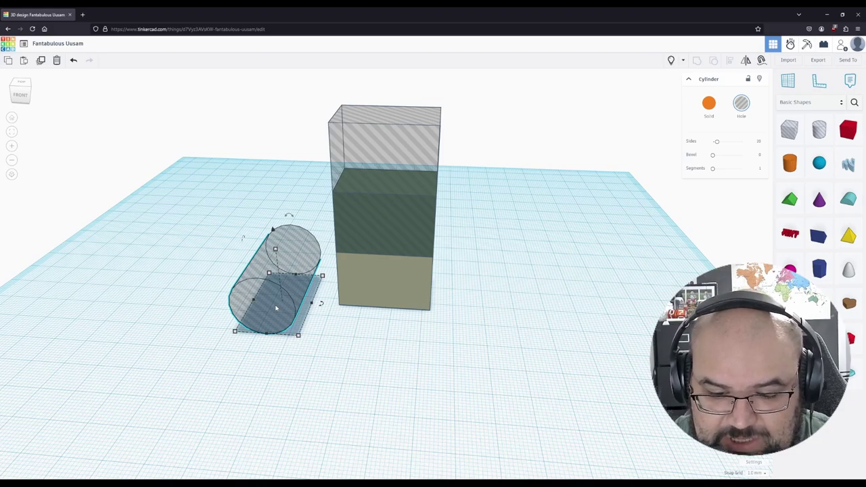
Step: Set the lying cylinder hole's width and height to 21 mm each
mouse_move(298, 336)
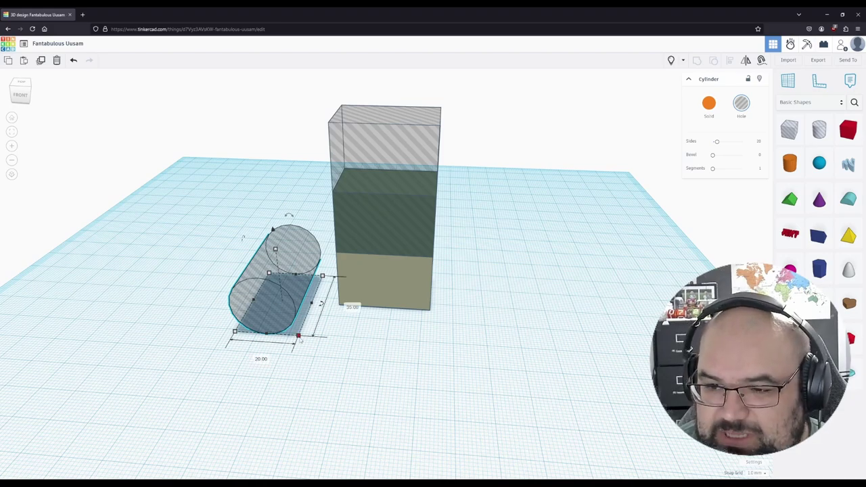
left_click(254, 357)
type("21")
key("Return")
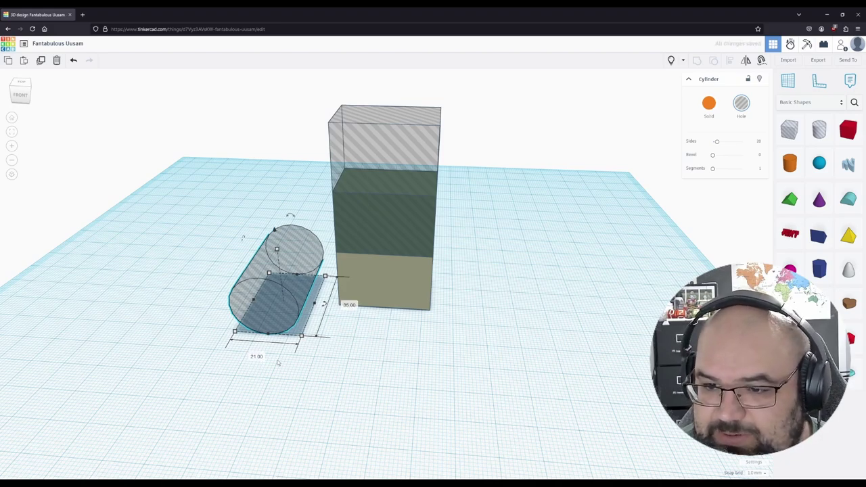
mouse_move(277, 251)
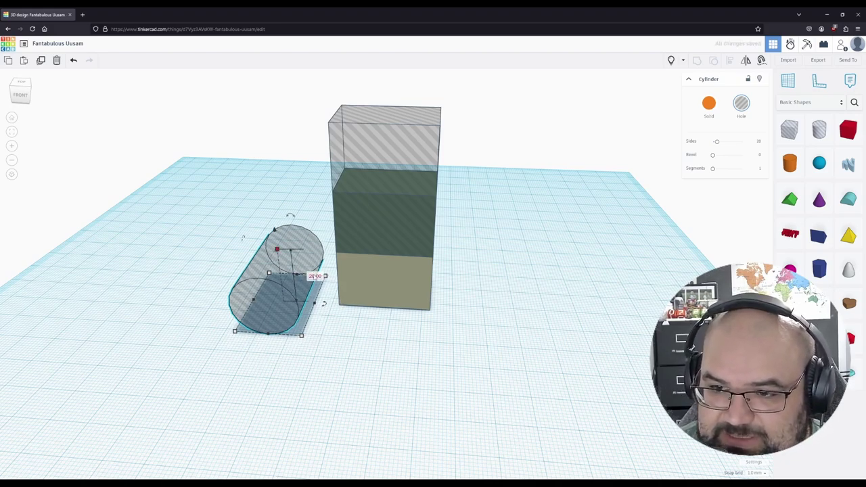
left_click(316, 275)
type("21")
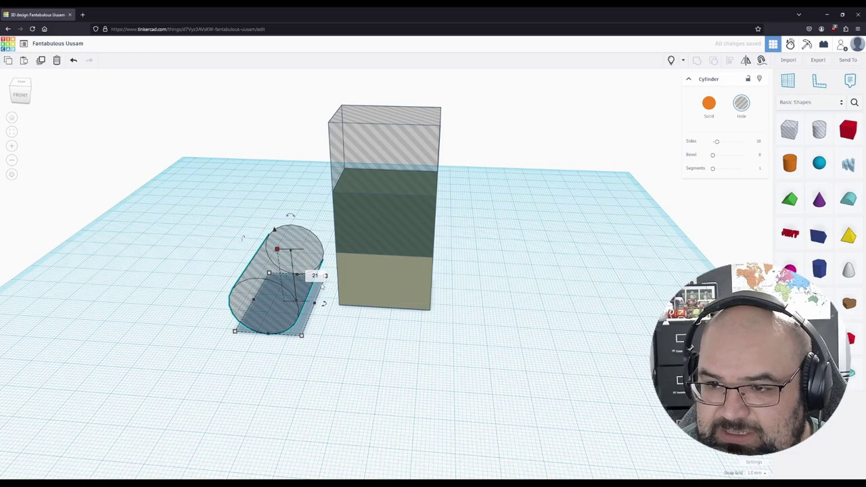
key("Return")
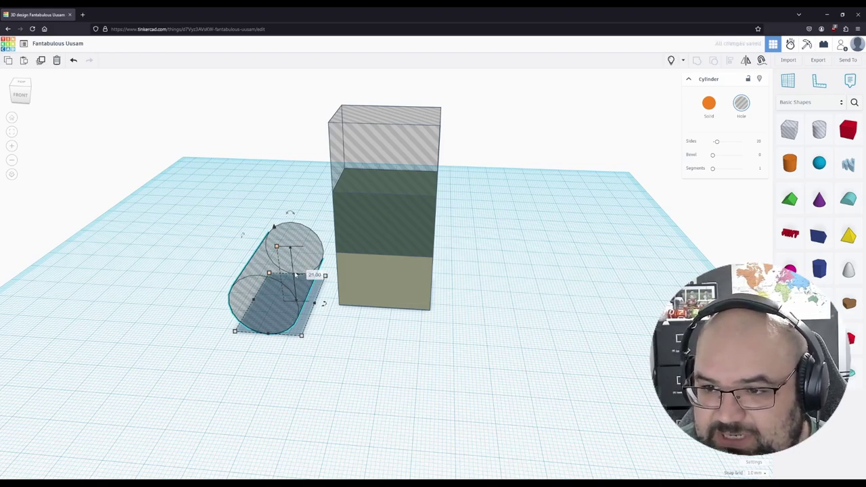
left_click(292, 375)
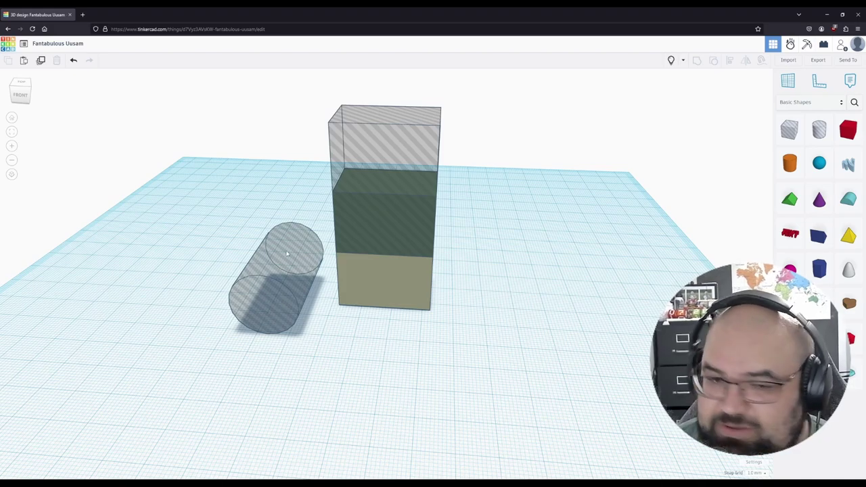
Step: Align the cylinder hole and the solid filler block to a common centre in width and height
left_click(290, 279)
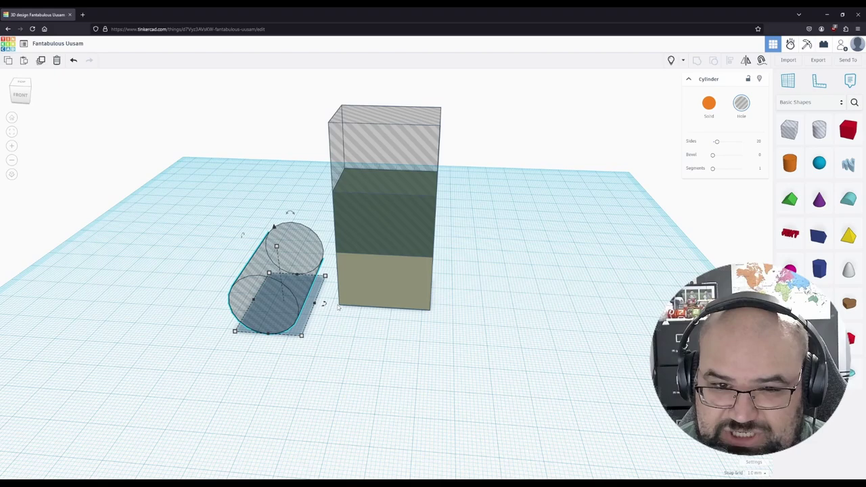
left_click(383, 284, "shift")
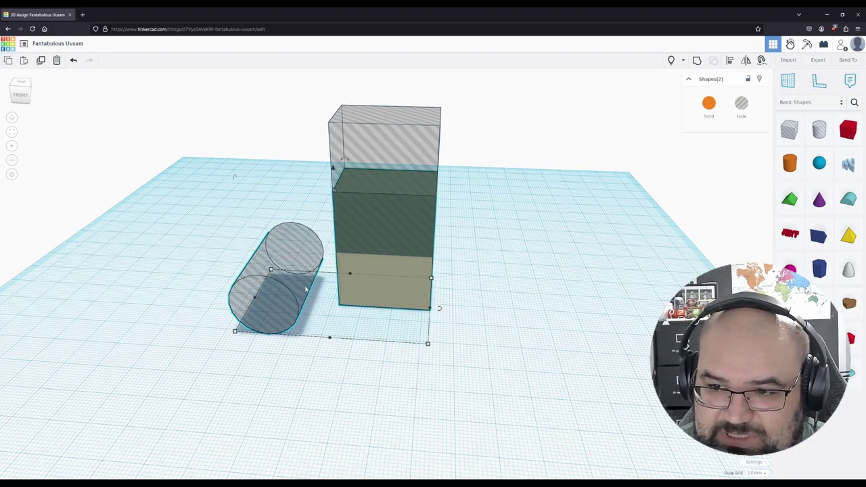
key("l")
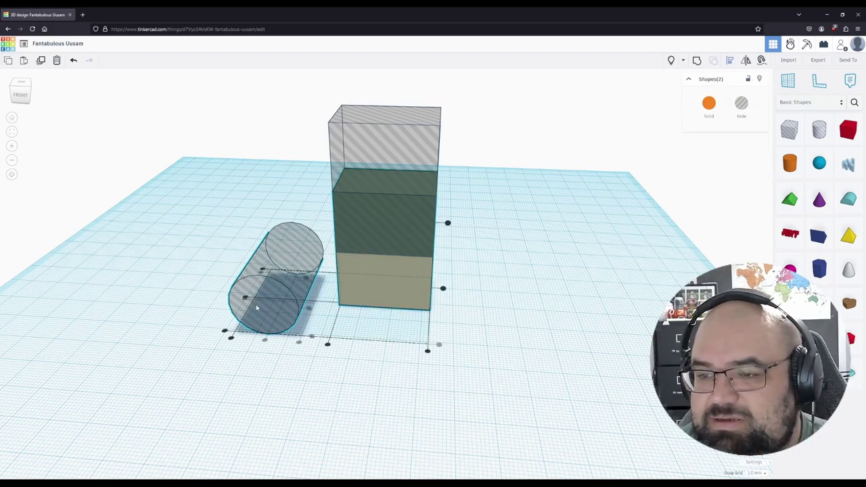
left_click(327, 346)
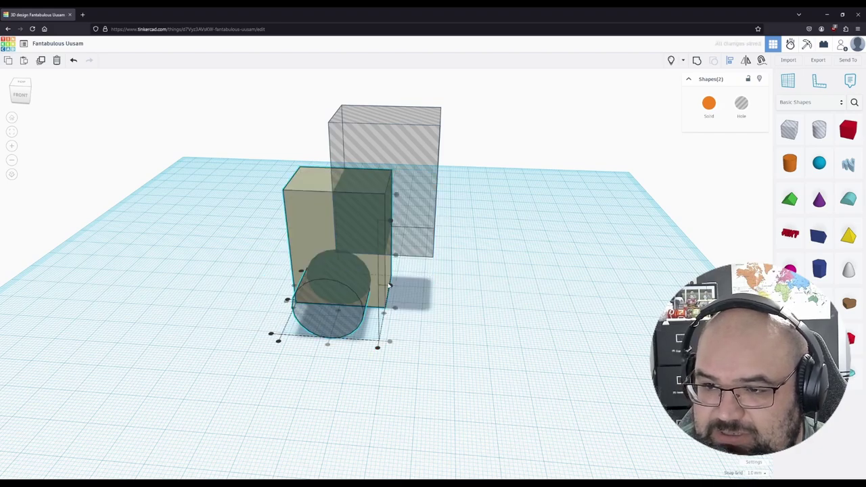
left_click(390, 287)
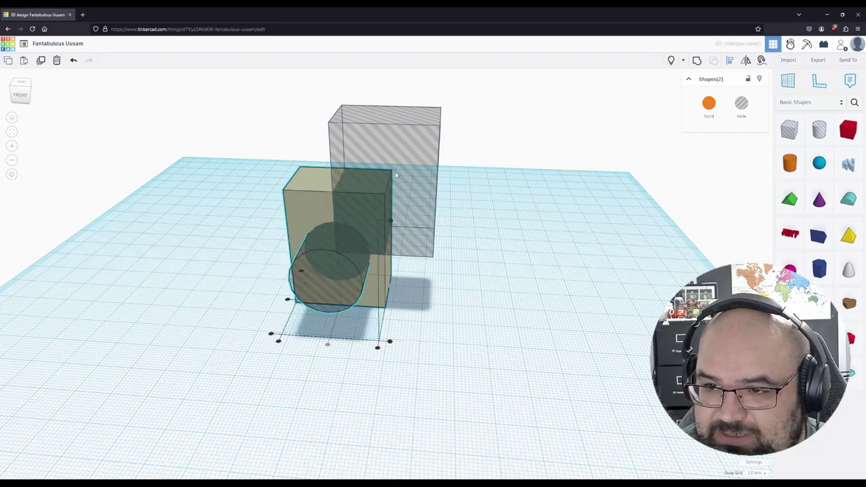
left_click(460, 303)
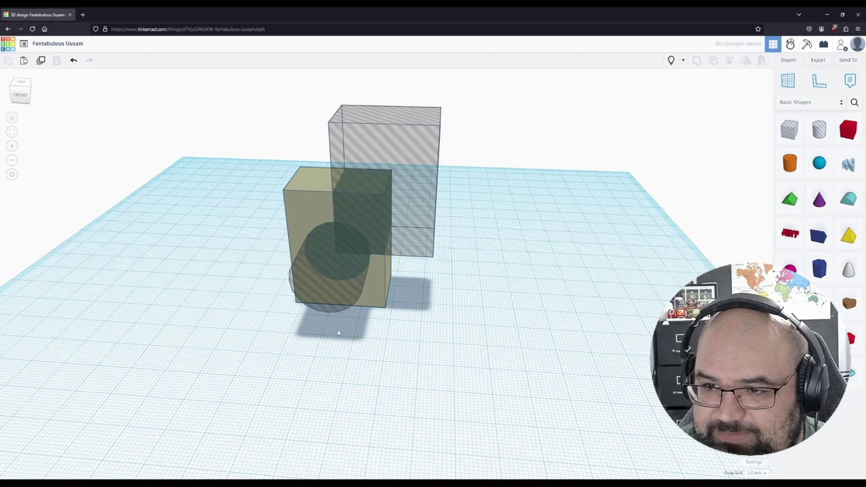
Step: Copy and paste the cylinder hole, placing the copy about 93 mm sideways, clear of the filler block
left_click(398, 162)
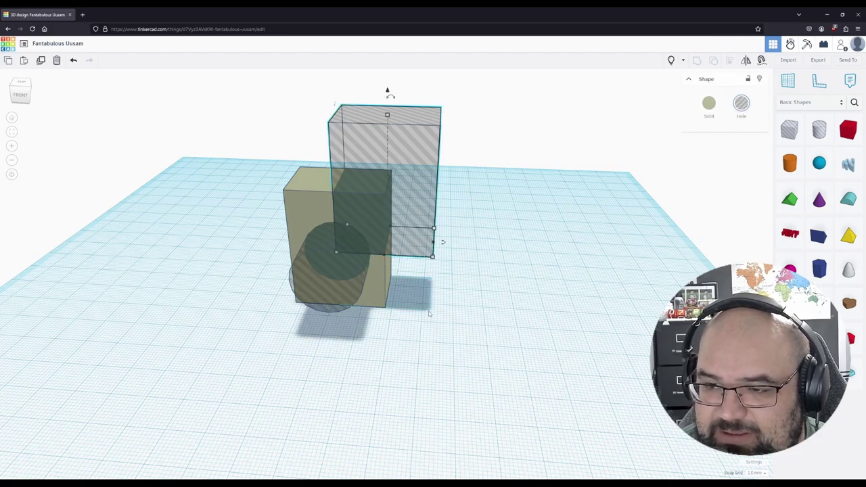
left_click(329, 278)
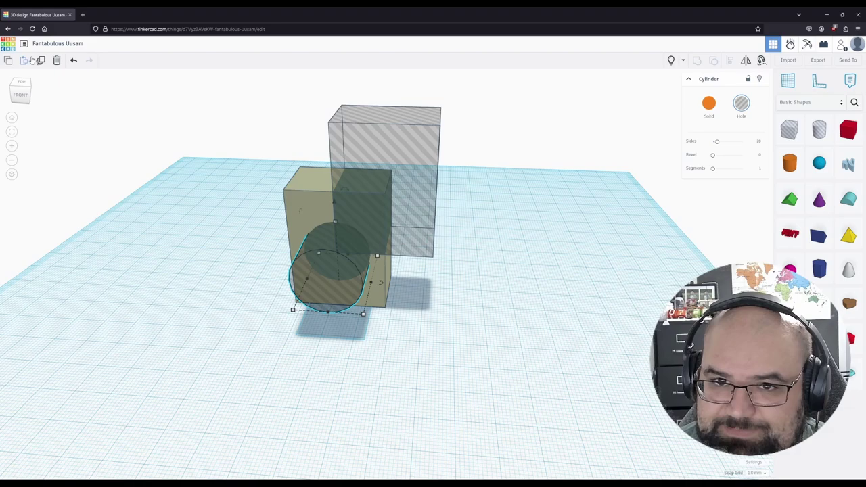
left_click(8, 60)
left_click(24, 60)
left_click_drag(328, 294, 110, 249)
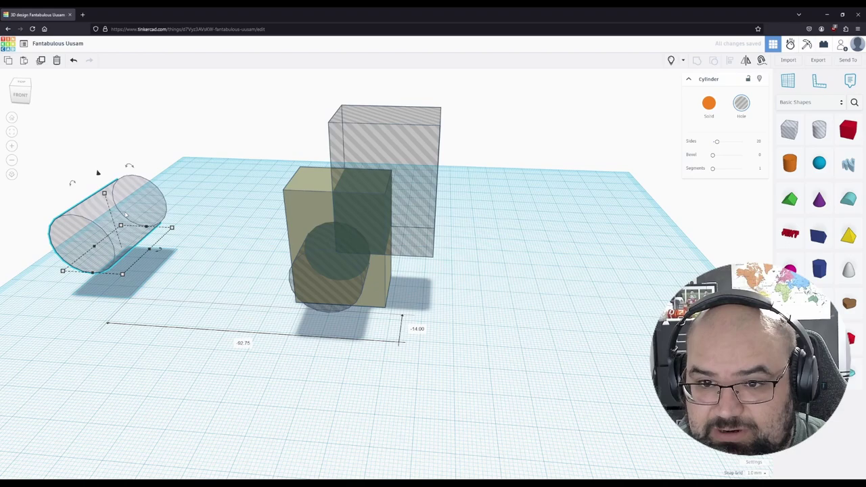
left_click(416, 365)
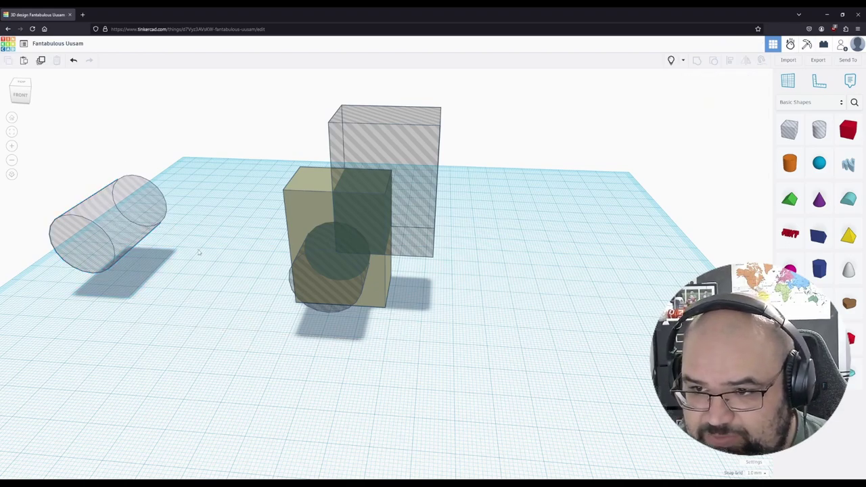
Step: Group the centred cylinder hole with the solid filler block to cut a bore, and ungroup them again
left_click(333, 264)
left_click(304, 196, "shift")
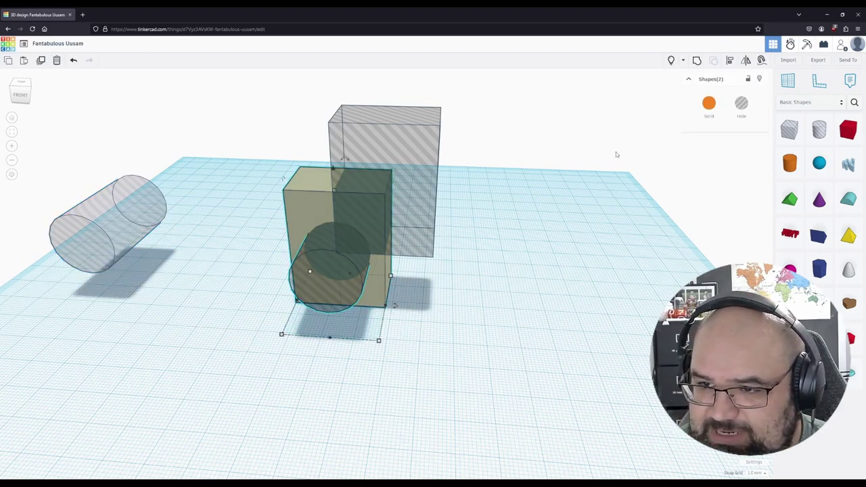
left_click(697, 60)
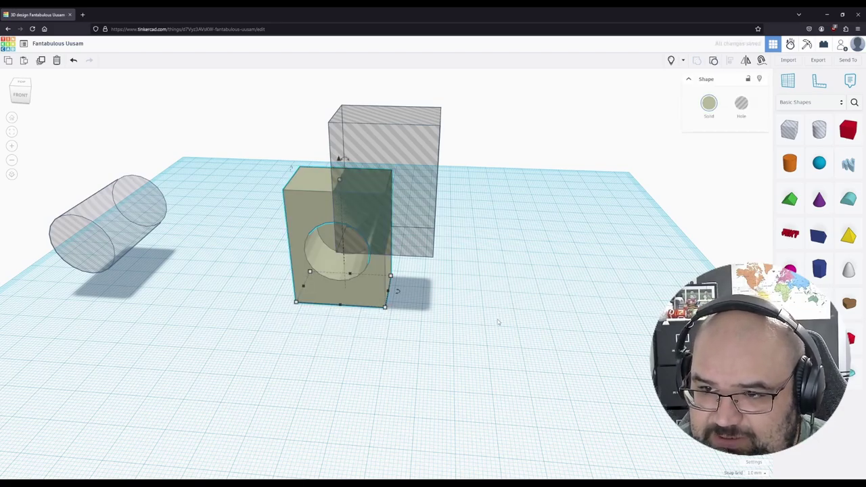
right_click_drag(499, 323, 335, 261)
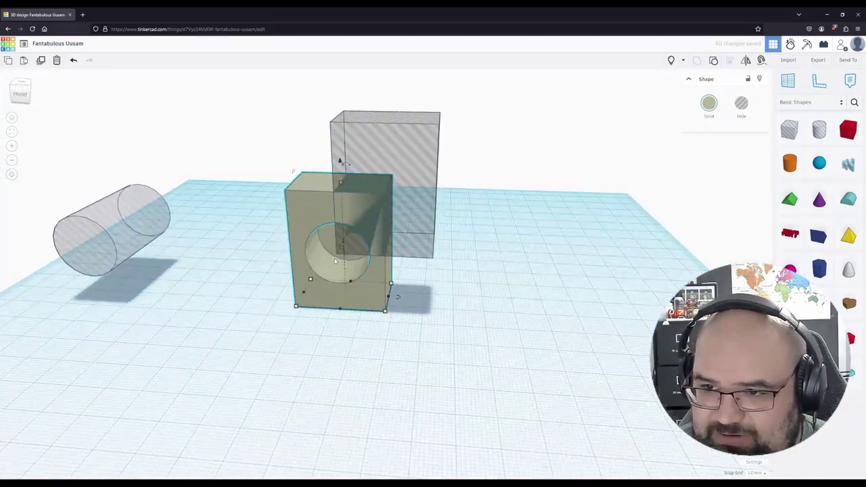
left_click(713, 61)
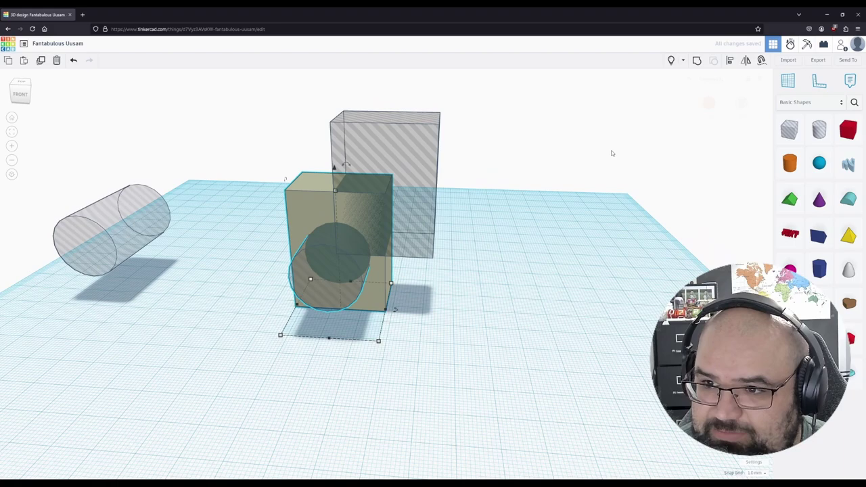
Step: Align the cylinder hole with the solid filler block at their common centre in depth
left_click(303, 218)
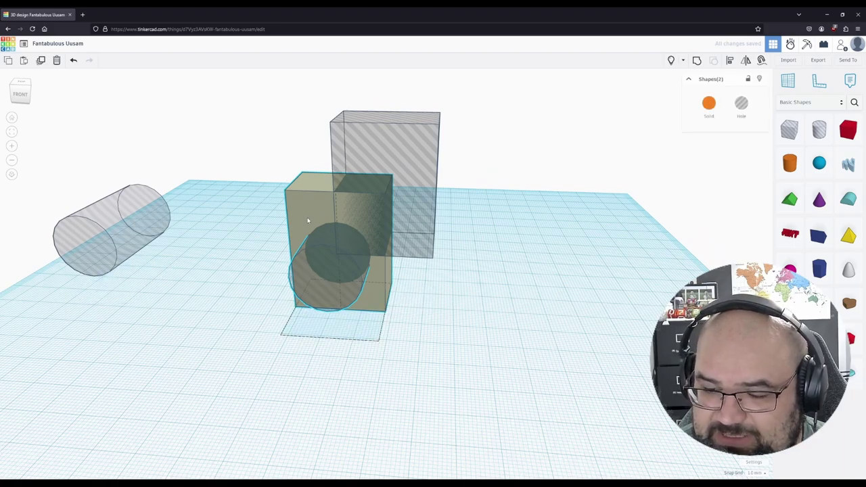
left_click(417, 381)
left_click(304, 282)
left_click(302, 212)
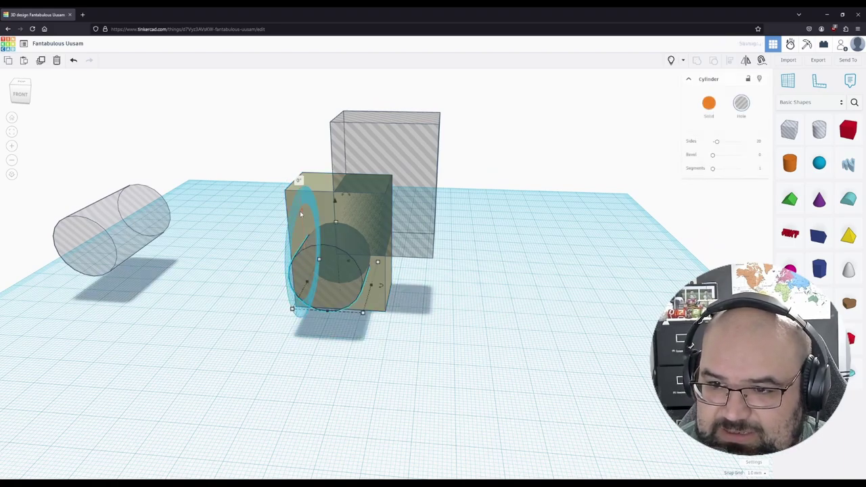
left_click(429, 368)
left_click(381, 299)
left_click(325, 276, "shift")
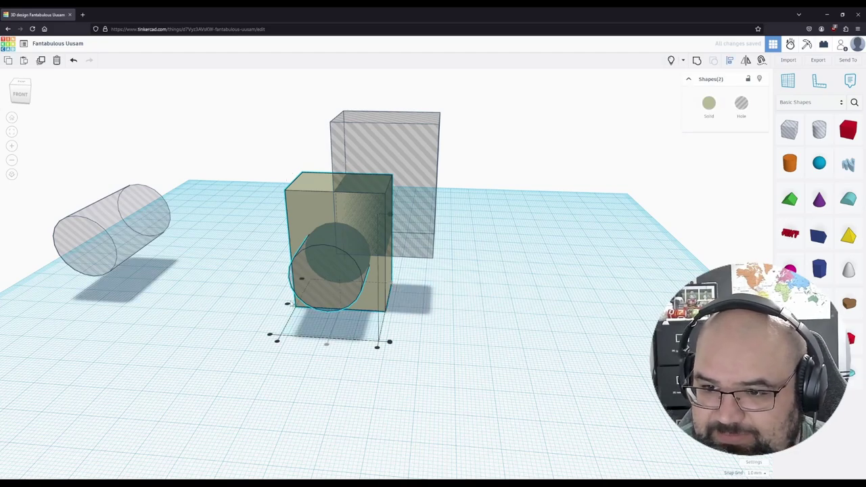
left_click(288, 304)
Step: Move the raised hole block across the workplane, clear of the filler block and its cylinder
right_click_drag(474, 400, 232, 383)
key("ctrl+z")
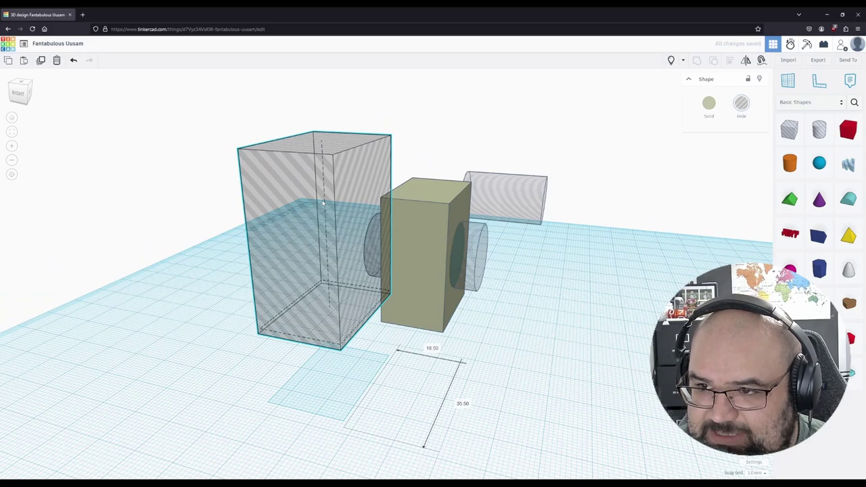
right_click_drag(515, 357, 636, 359)
Step: Group the cylinder hole with the solid filler block to cut a round bore through its full depth
left_click(346, 273)
left_click(379, 221, "shift")
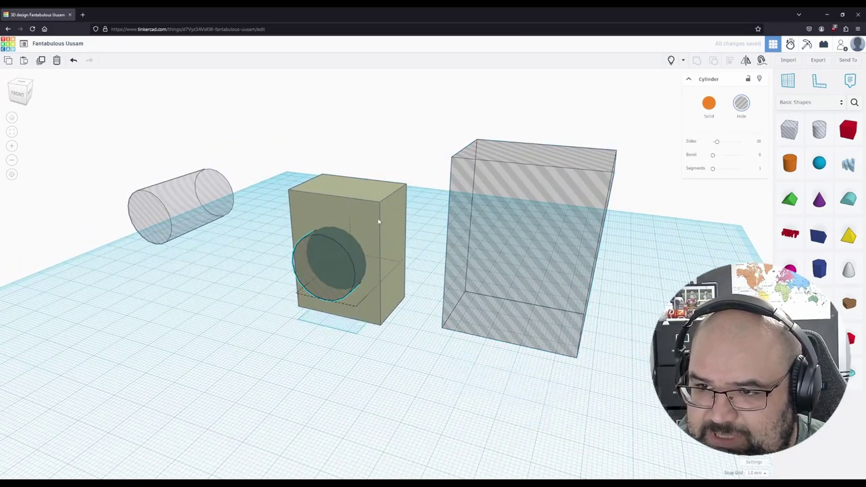
left_click(697, 60)
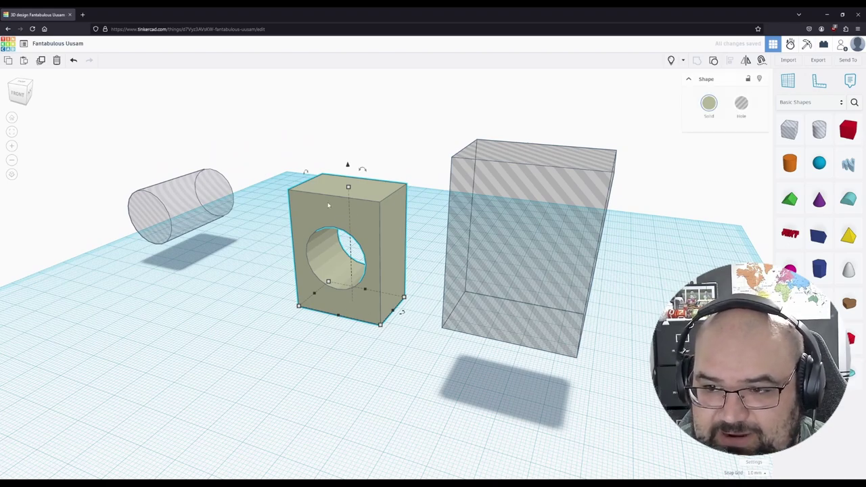
Step: Ungroup the bored filler block and set its cylinder hole to 64 sides and 10 segments
scroll(329, 205, "up", 8)
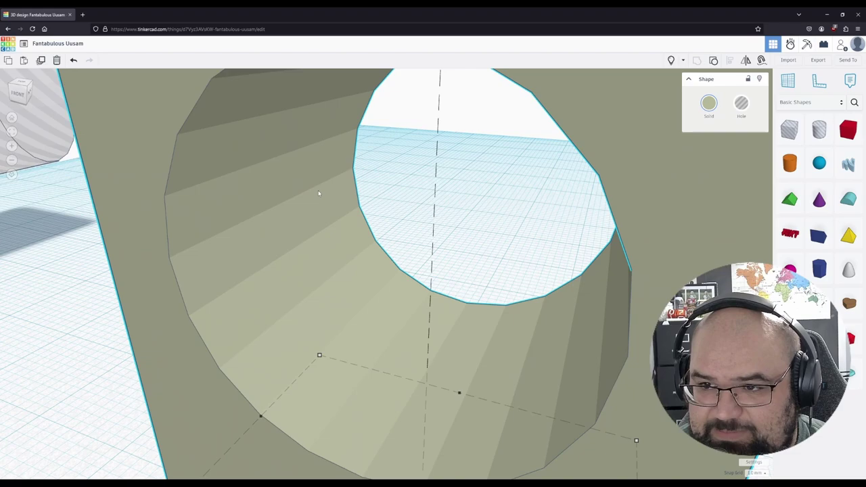
scroll(337, 242, "down", 8)
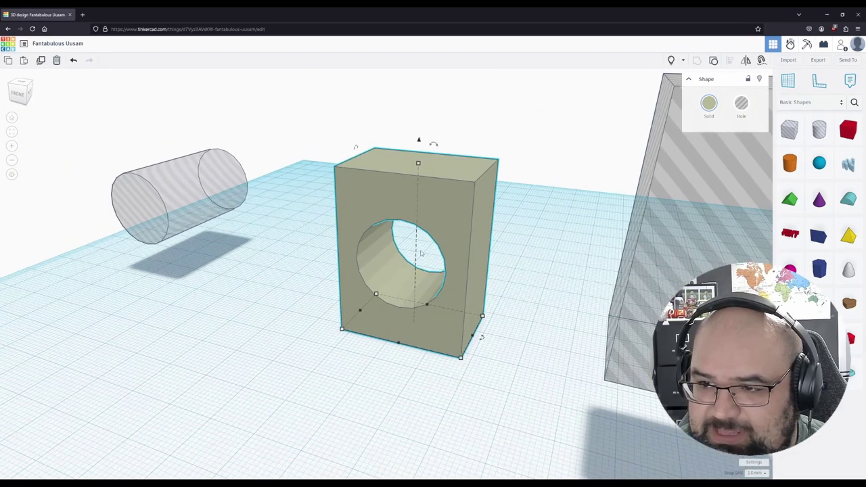
left_click(712, 62)
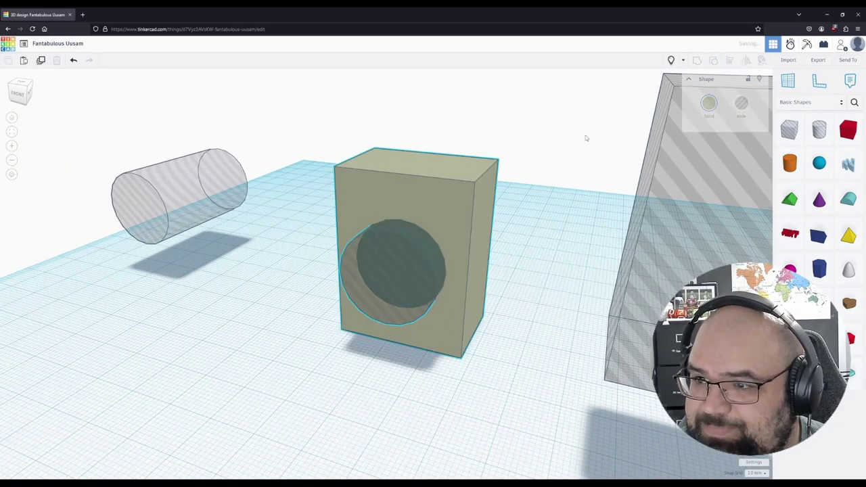
left_click(342, 359)
left_click(406, 280)
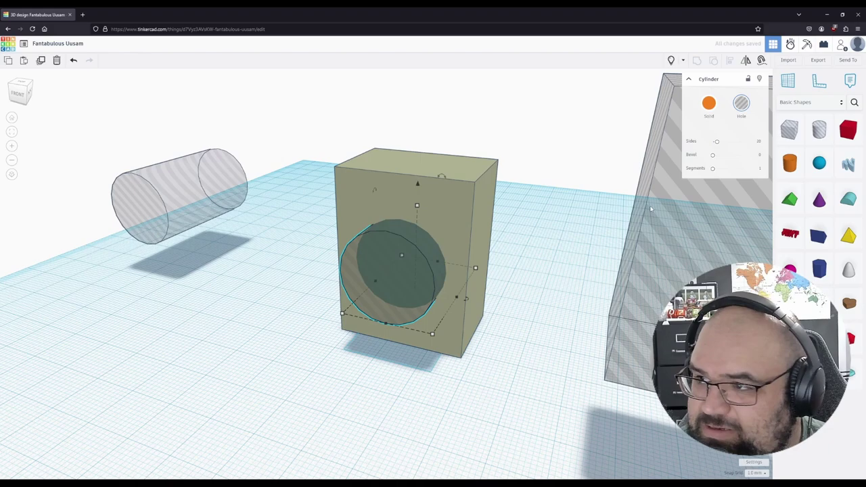
left_click_drag(719, 142, 743, 142)
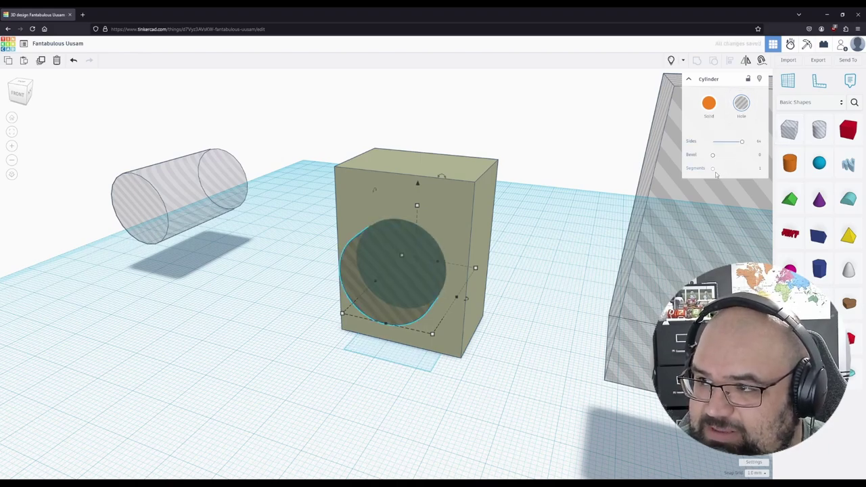
left_click_drag(713, 169, 767, 174)
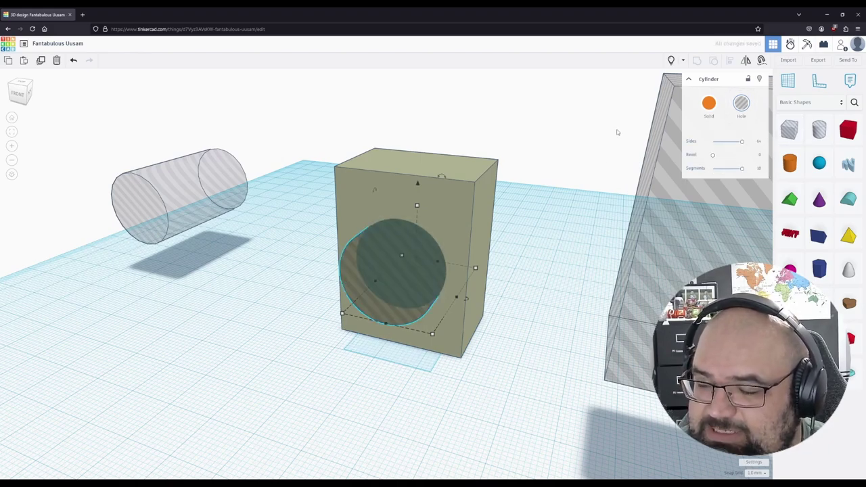
mouse_move(714, 156)
left_mouse_down()
mouse_move(742, 156)
mouse_move(701, 157)
left_mouse_up()
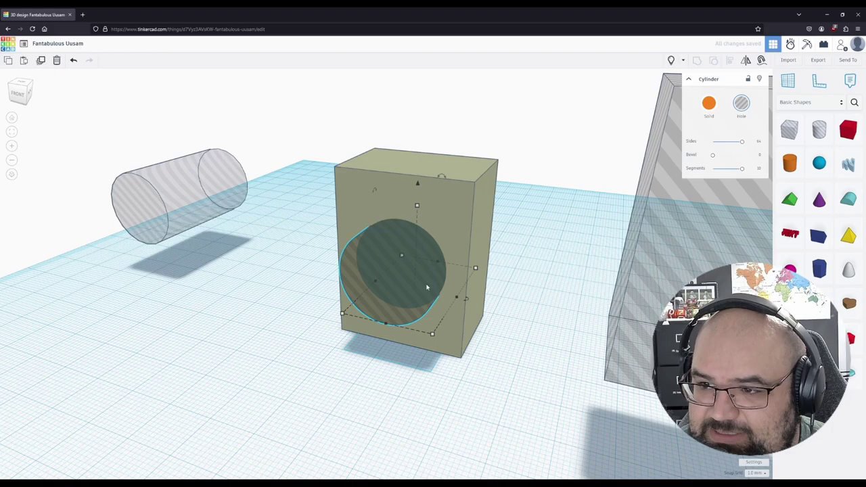
Step: Group the refined cylinder hole with the filler block to cut a smooth round bore
left_click(465, 226, "shift")
left_click(697, 61)
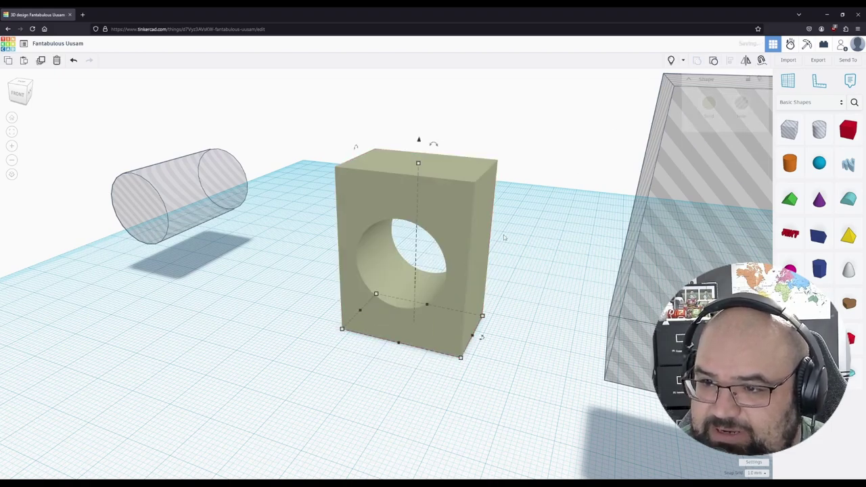
scroll(378, 265, "up", 2)
scroll(378, 265, "up", 5)
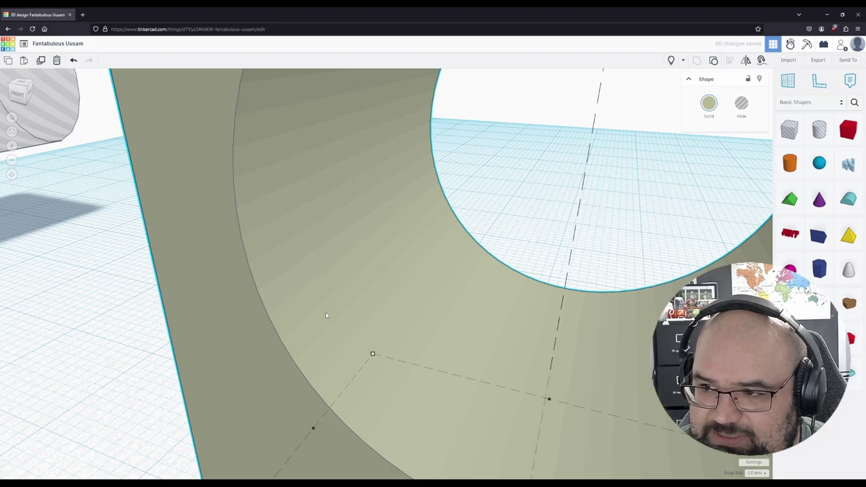
scroll(361, 299, "down", 6)
Step: Set the spare cylinder hole beside the block to 64 sides and 10 segments
left_click(145, 213)
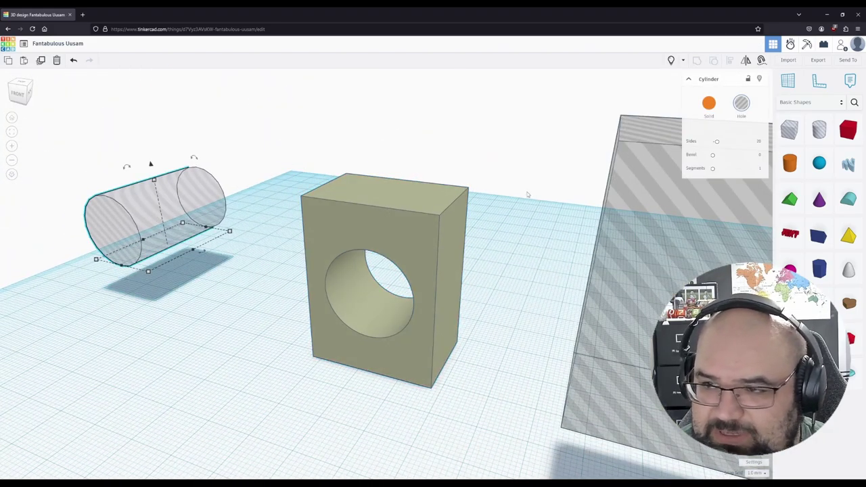
left_click_drag(718, 141, 743, 142)
left_click_drag(712, 168, 758, 171)
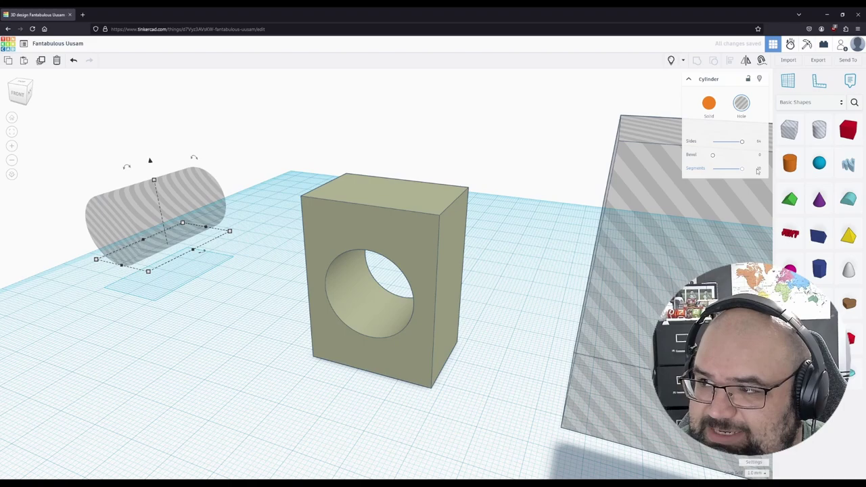
left_click(236, 357)
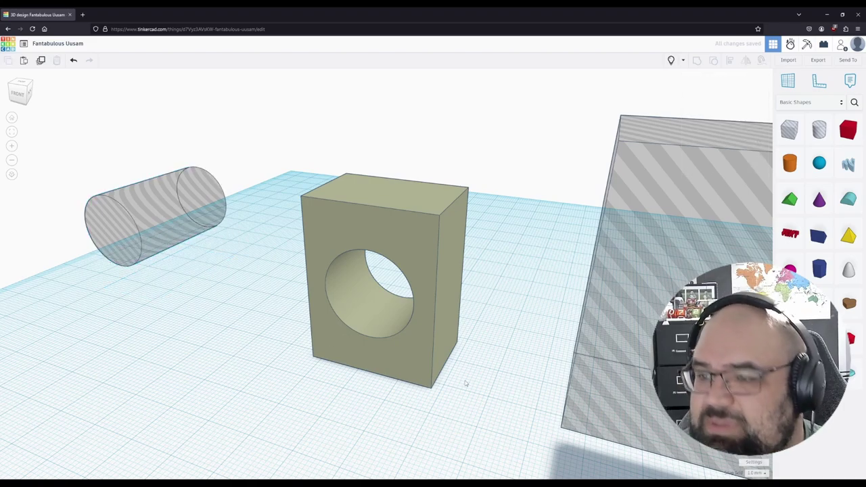
Step: Place a solid box in front of the bored filler block and align the two along their left sides
right_click_drag(466, 384, 524, 348)
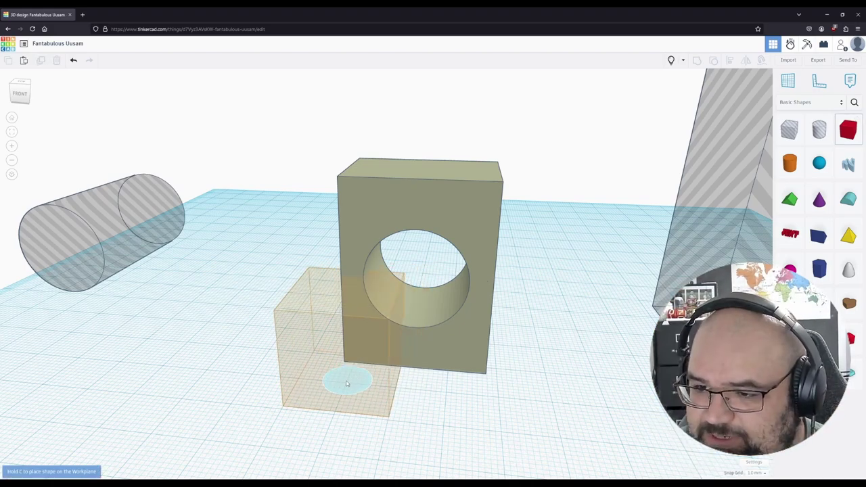
left_click(347, 393)
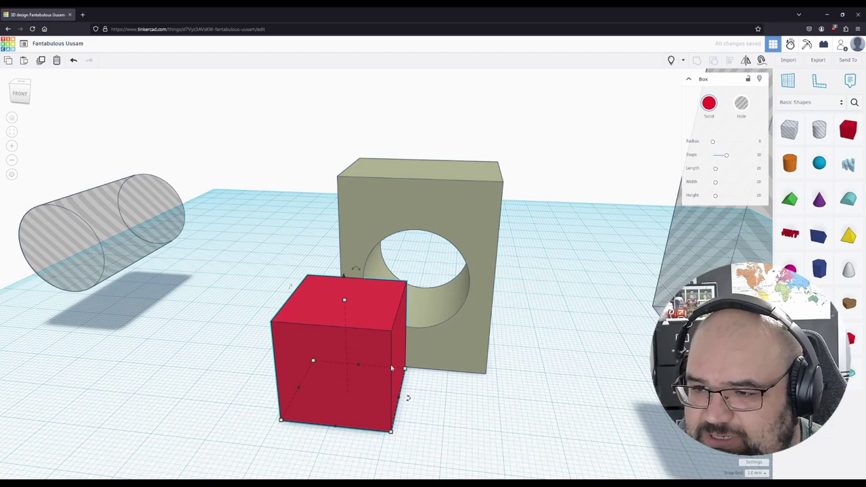
key("Right")
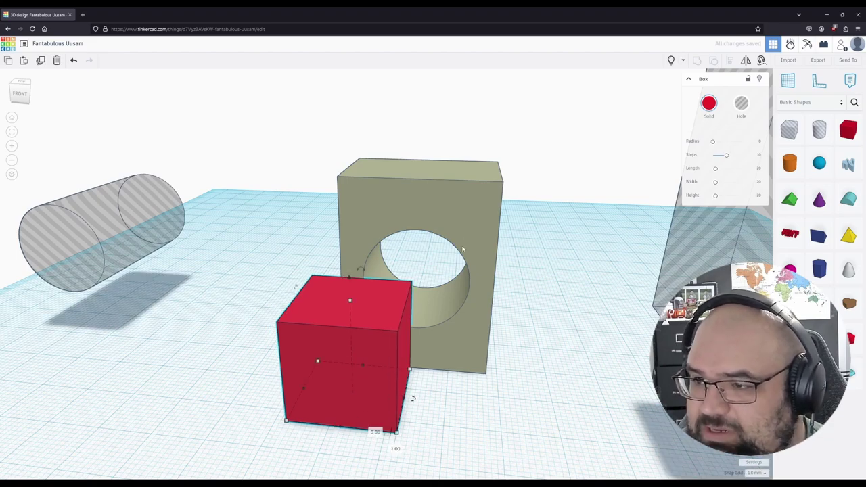
left_click(461, 222, "shift")
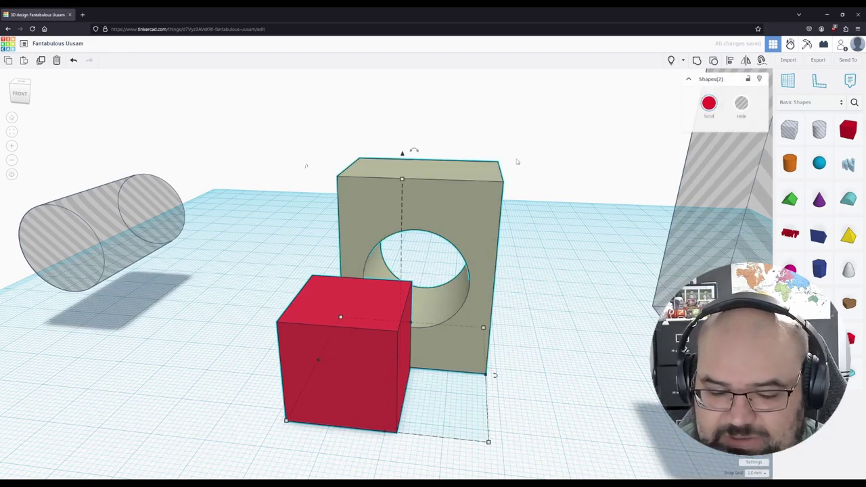
left_click(281, 429)
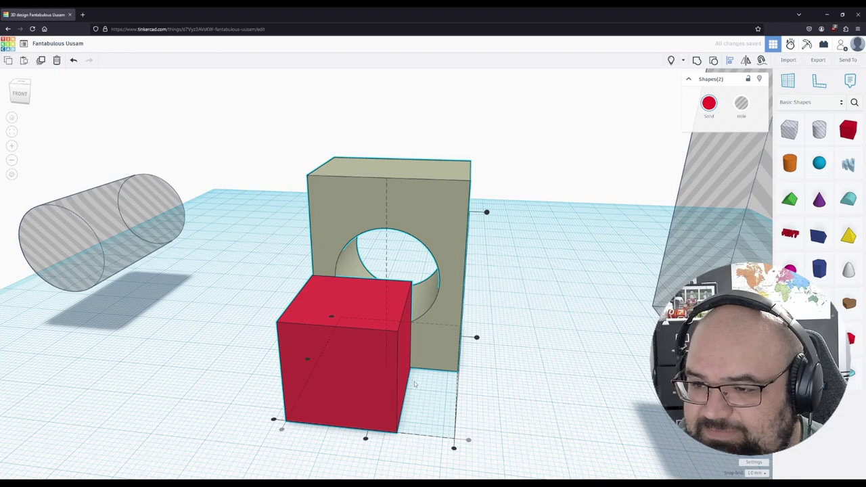
Step: Narrow the red box to a width of 5 mm, keeping its left side in place
left_click(390, 398)
left_click(383, 398)
left_click(372, 398)
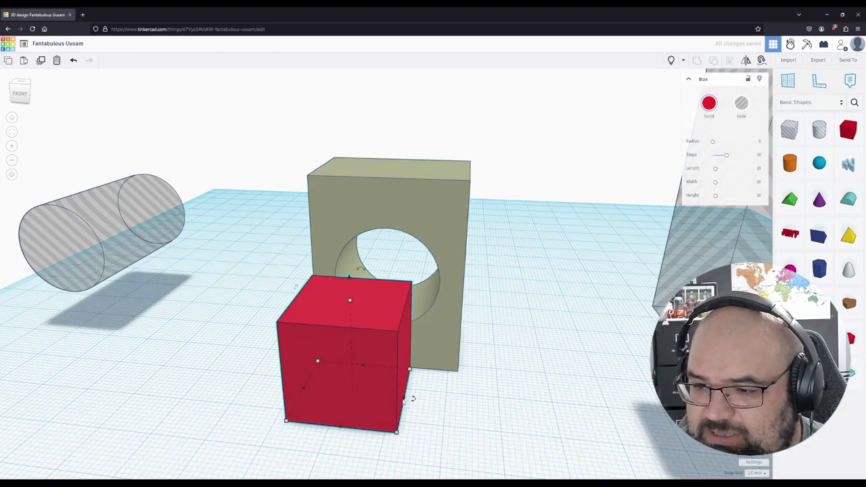
left_click_drag(409, 399, 331, 388)
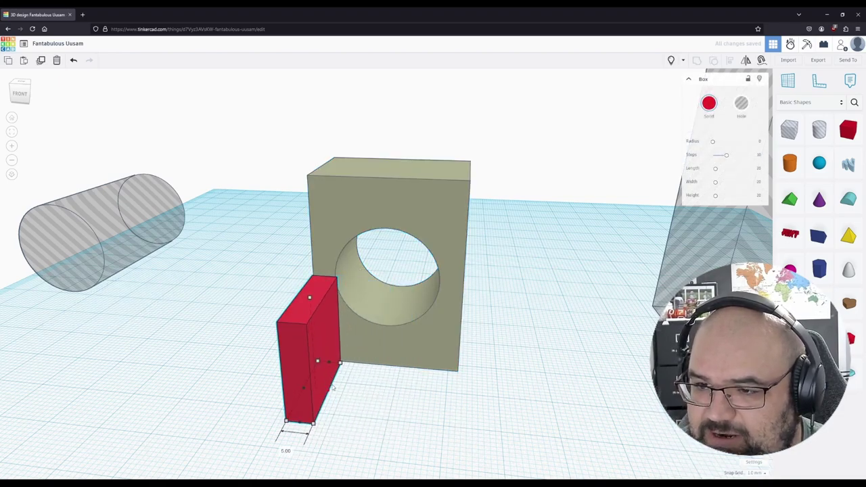
right_click_drag(387, 414, 416, 423)
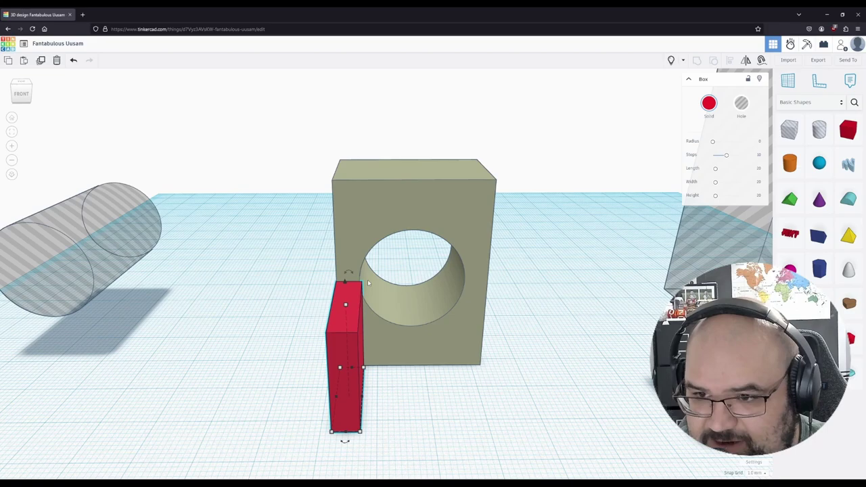
Step: Add a second solid box in front of the filler block and narrow it to 2 mm wide
right_click_drag(368, 279, 551, 357)
left_click_drag(848, 129, 492, 420)
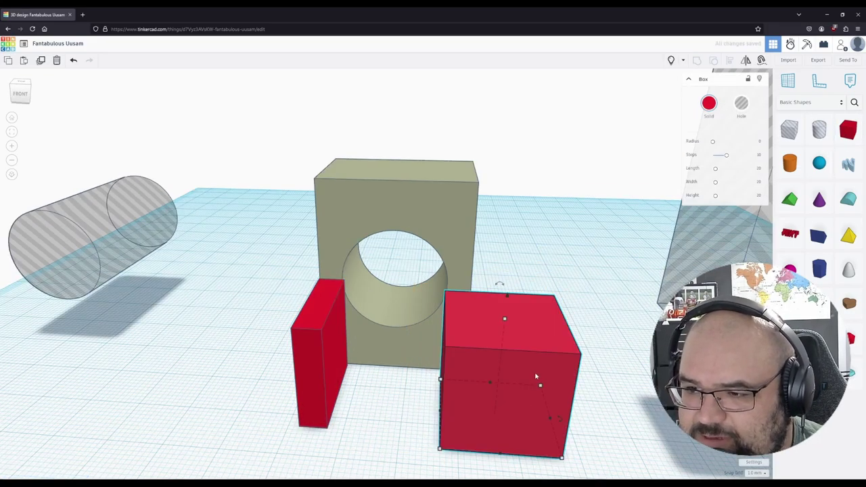
left_click_drag(526, 392, 466, 392)
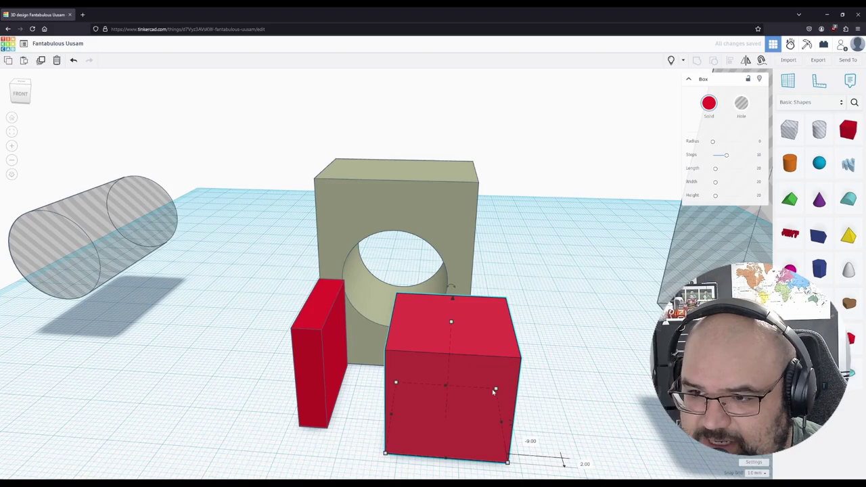
left_click_drag(501, 423, 402, 420)
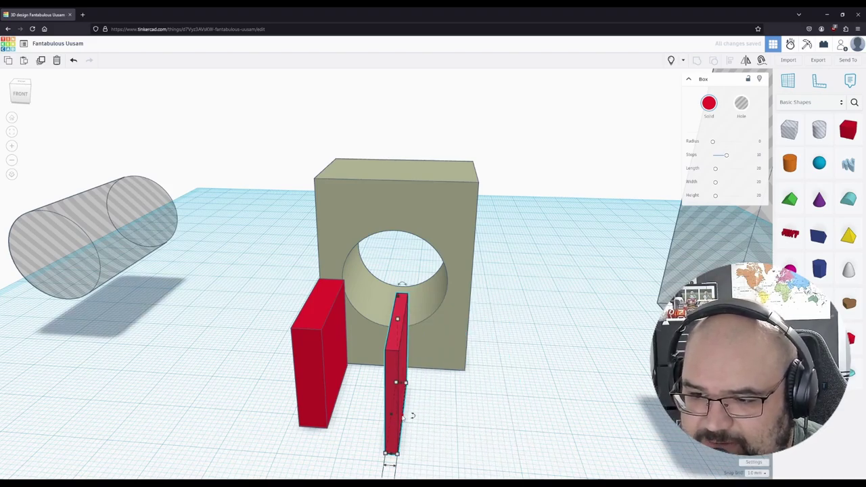
Step: Set the second box's width to 1 mm and its height to 5 mm to form a thin strip
right_click_drag(410, 413, 404, 396)
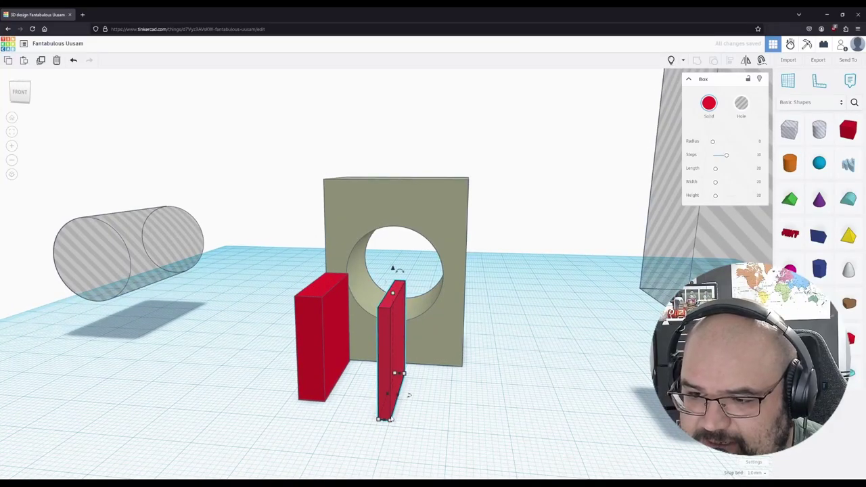
left_click(376, 444)
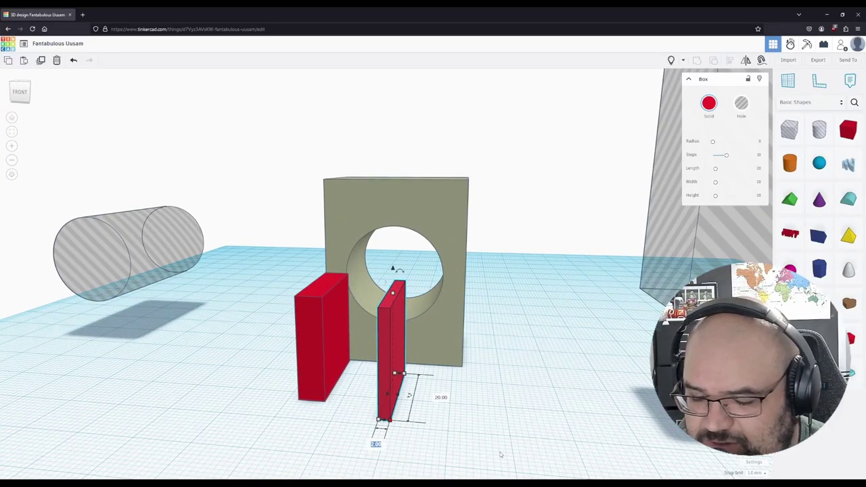
type("1")
key("Return")
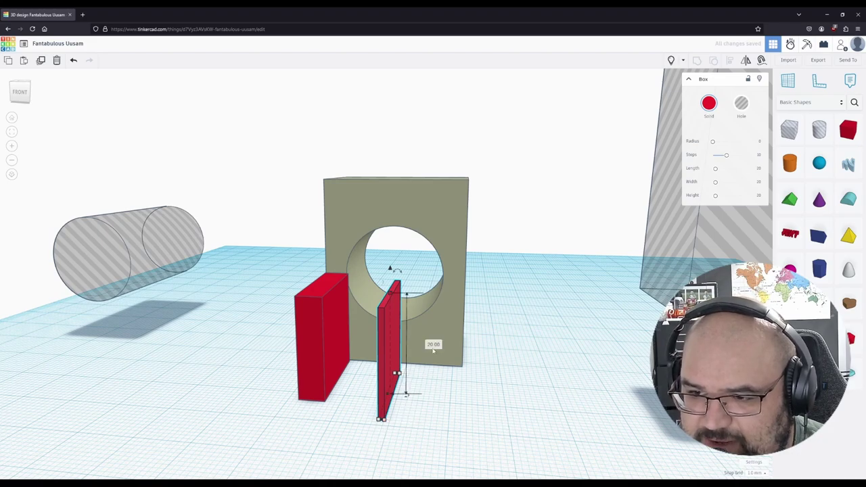
left_click(433, 345)
type("5")
key("Return")
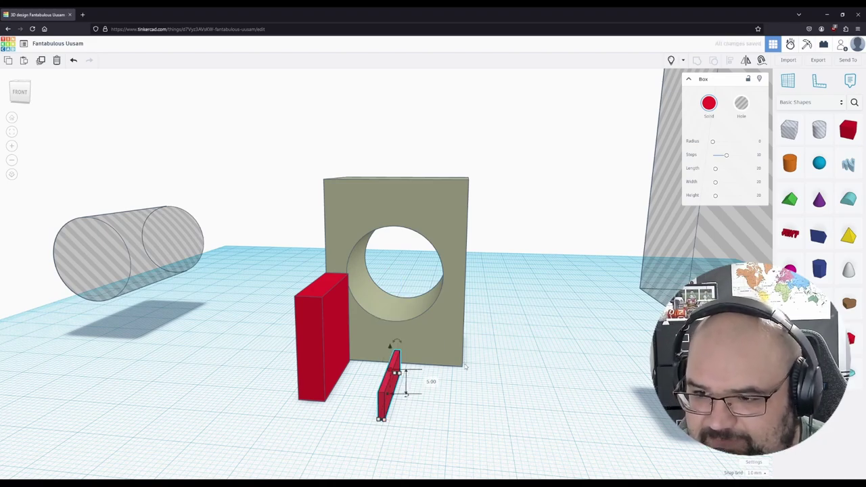
left_click(437, 411)
right_click_drag(415, 405, 426, 419)
left_click(428, 413)
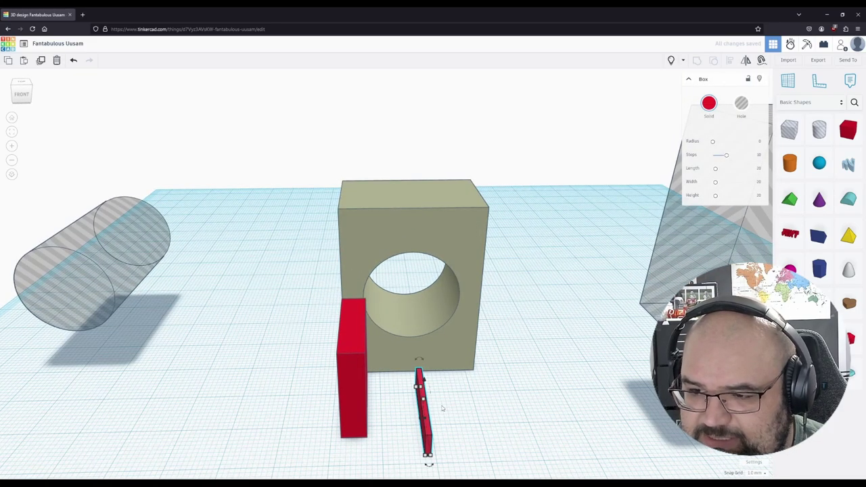
Step: Align the thin strip with the filler block along its left side and depth, and centre it at the block's mid-height
left_click(441, 324, "shift")
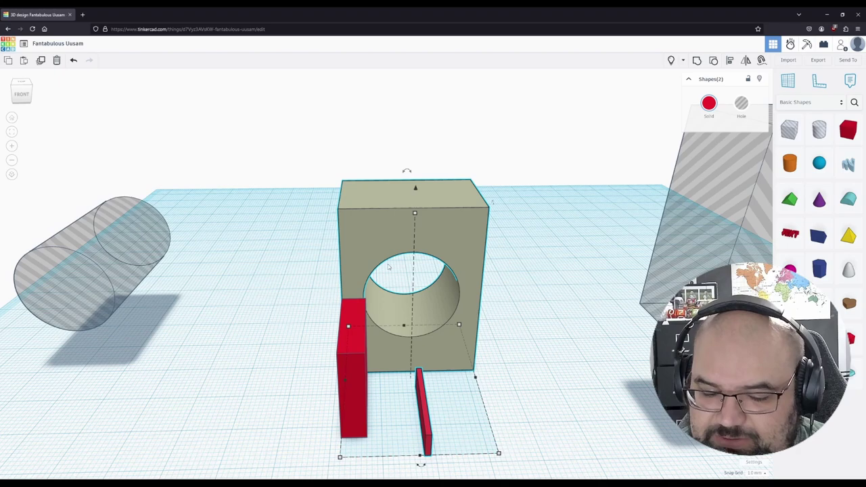
key("l")
left_click(333, 381)
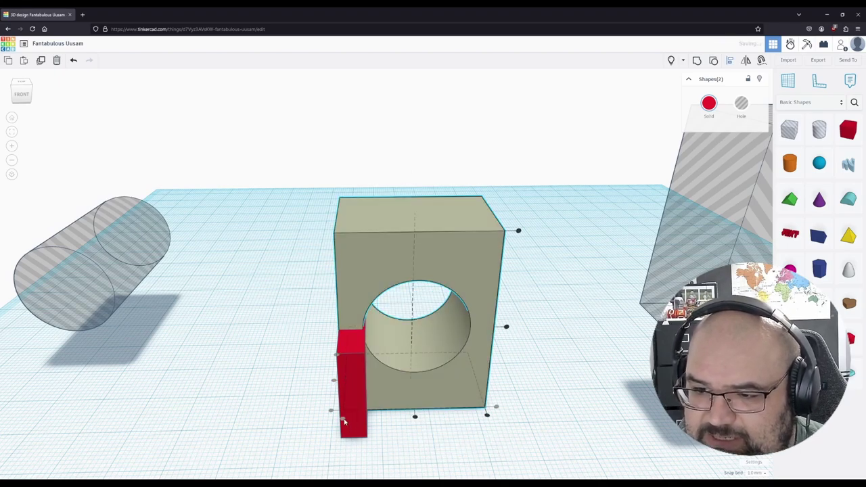
left_click(507, 328)
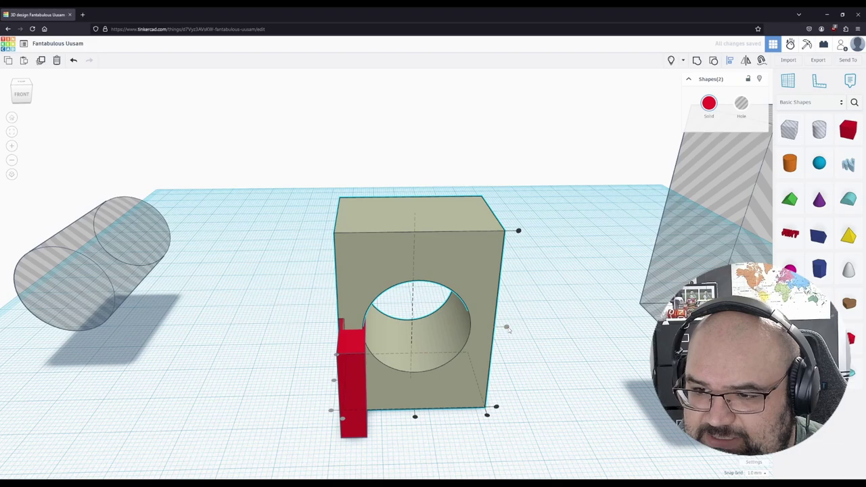
right_click_drag(381, 431, 470, 434)
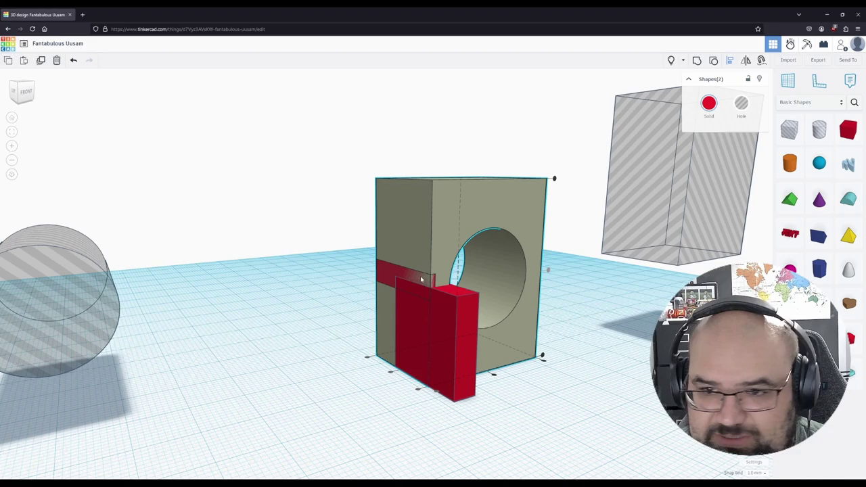
right_click_drag(590, 378, 515, 402)
left_click(481, 414)
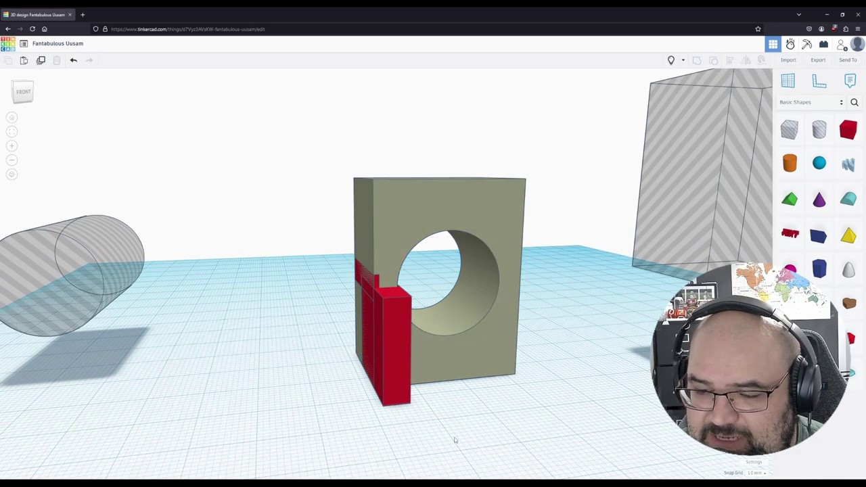
right_click_drag(454, 440, 501, 439)
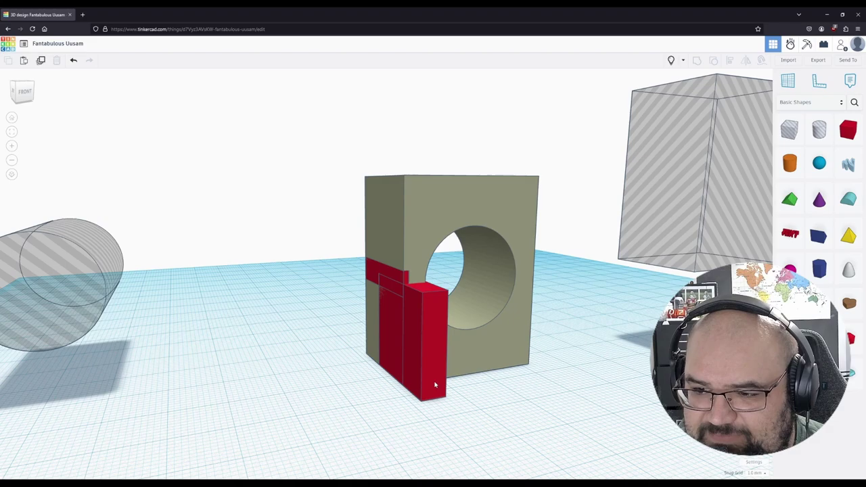
right_click_drag(499, 399, 374, 293)
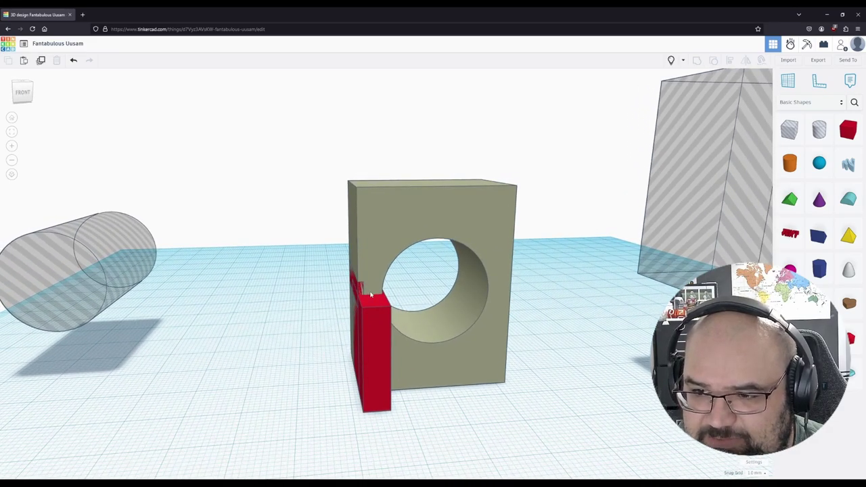
Step: Align the thin strip and the 5 mm wide red spacer box so the strip is centred across the spacer's width
right_click_drag(386, 398, 407, 395)
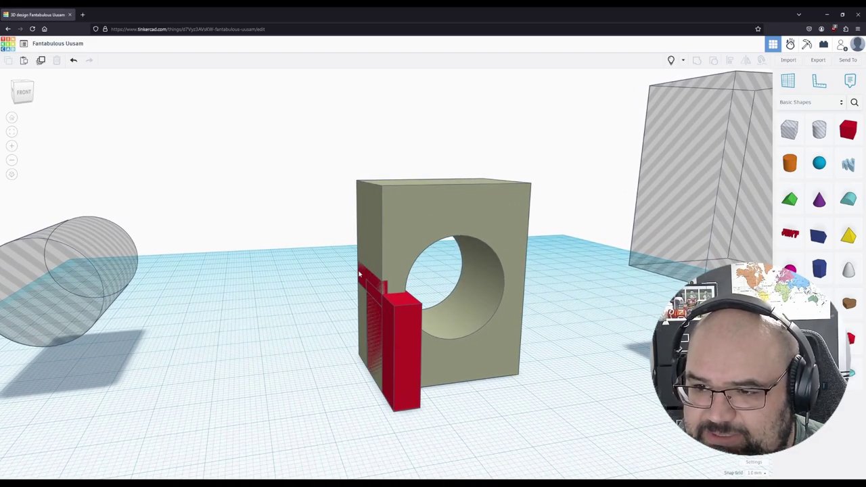
left_click(360, 274)
left_click(401, 404, "shift")
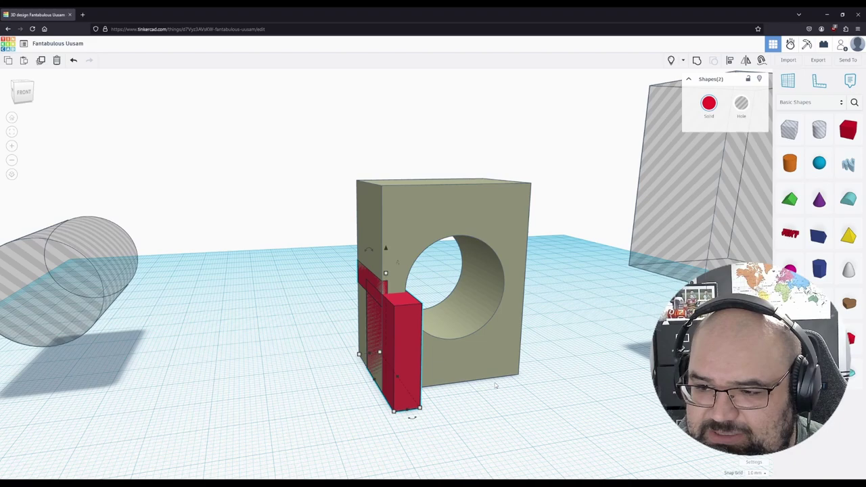
key("l")
left_click(413, 418)
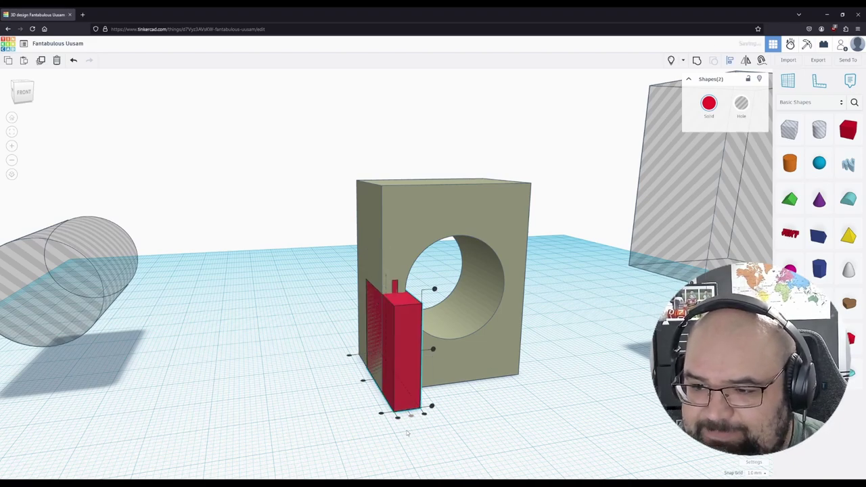
right_click_drag(480, 398, 417, 429)
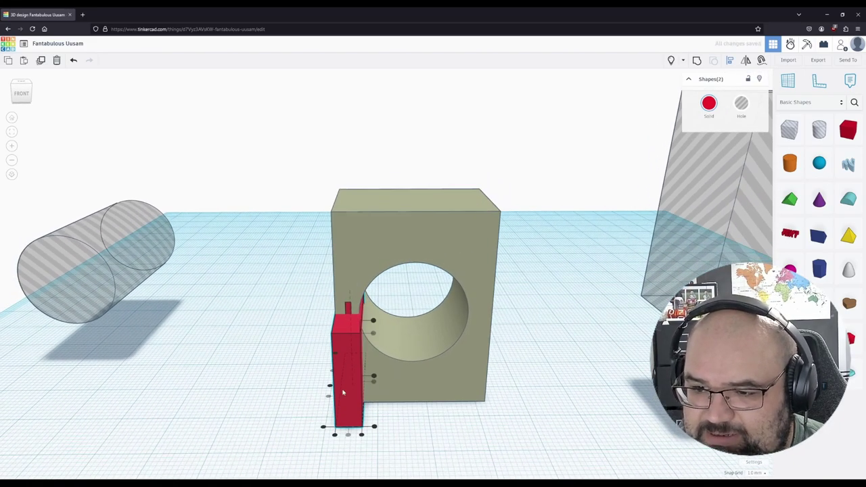
left_click(444, 440)
Step: Duplicate the thin strip and align the copy flush with the filler block's right side
left_click(352, 410)
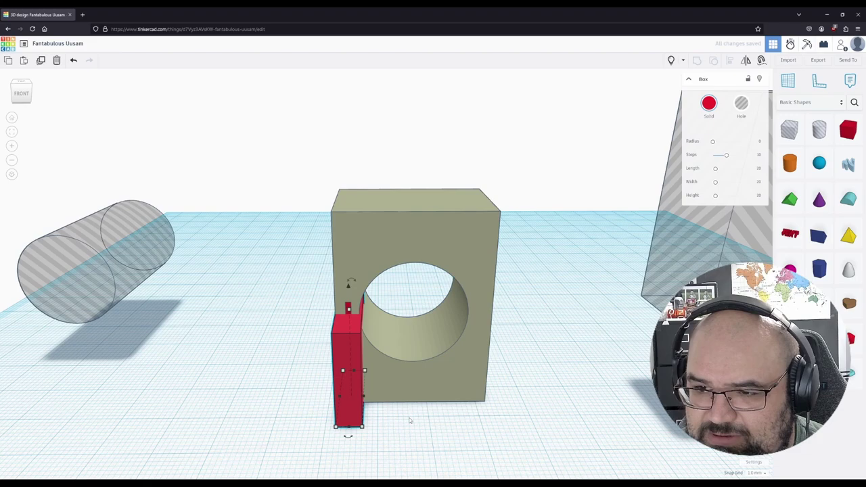
left_click(413, 425)
left_click(348, 308)
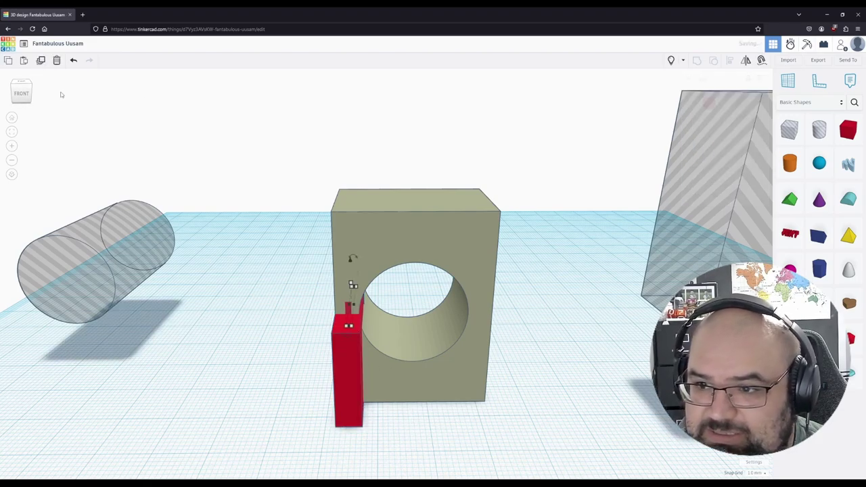
left_click(467, 280, "shift")
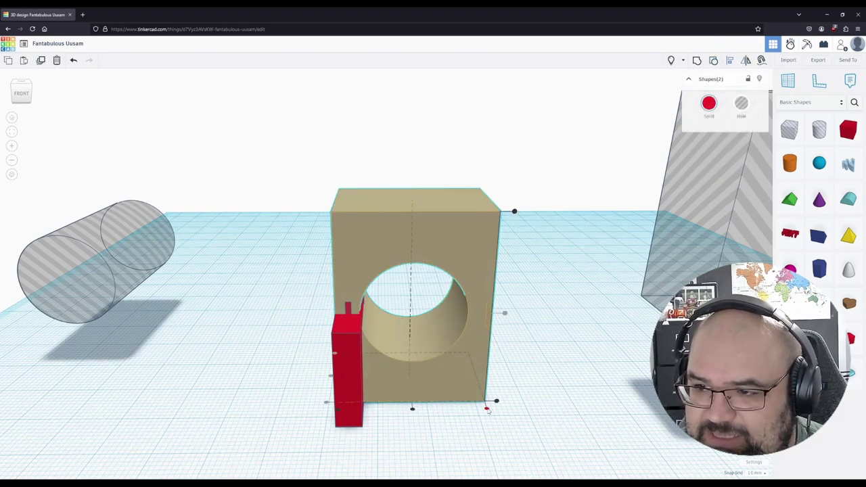
left_click(453, 425)
Step: Align the red spacer box with the right side of the filler block
left_click(354, 416)
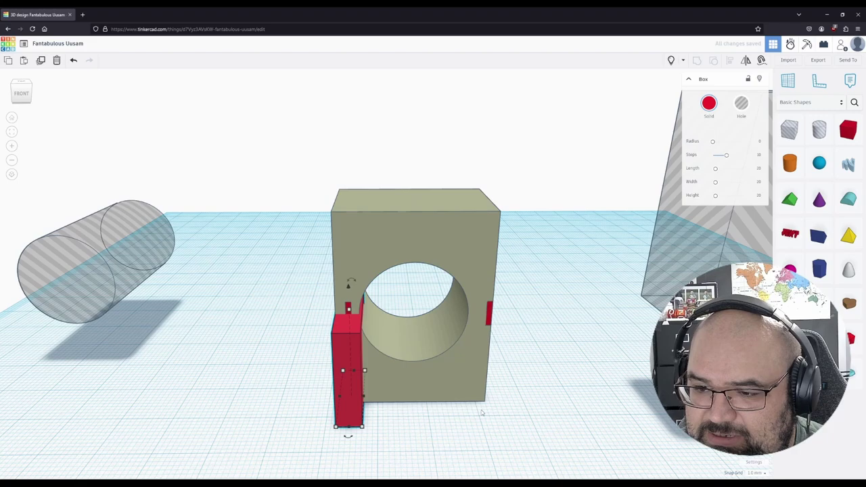
left_click(462, 377, "shift")
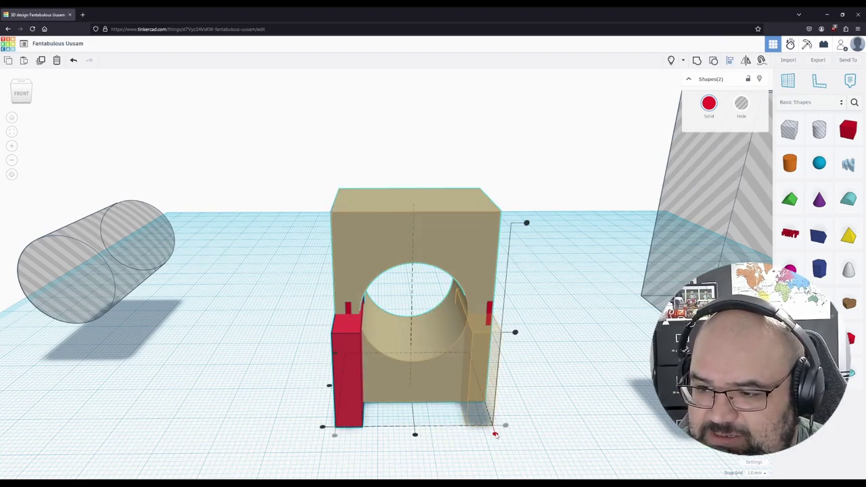
left_click(572, 363)
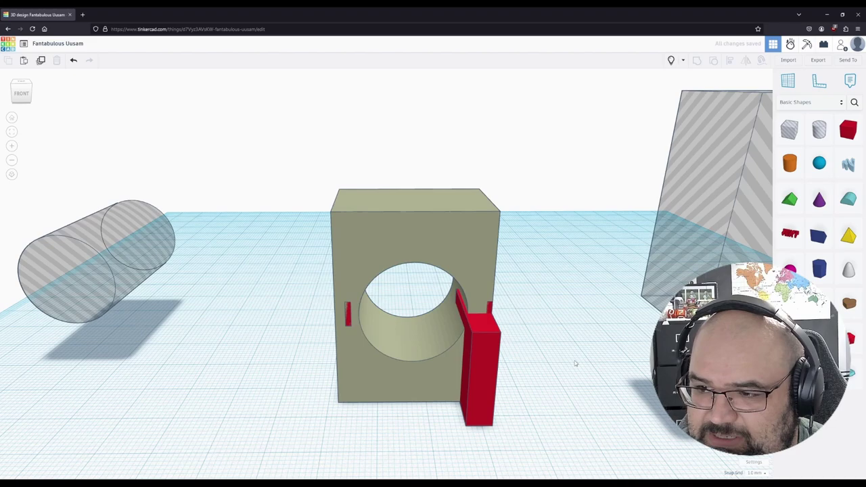
Step: Centre the copied strip across the width of the red spacer box on the block's right side
right_click_drag(576, 363, 474, 347)
left_click(449, 335)
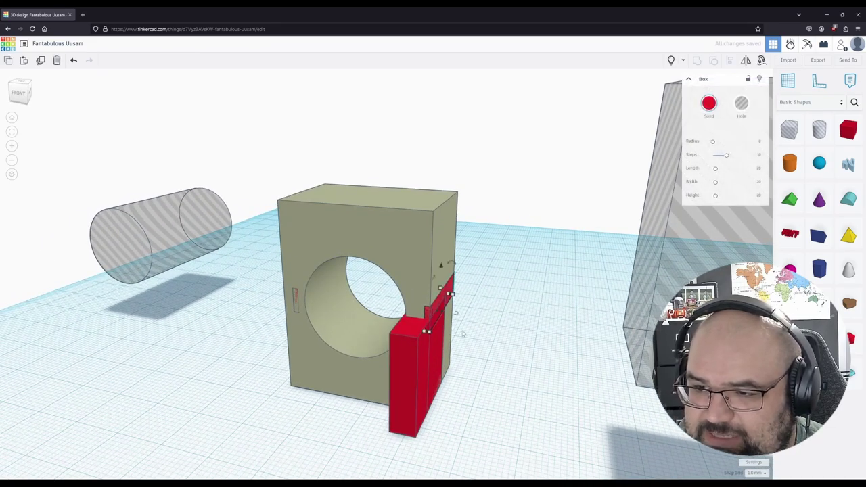
left_click(402, 433, "shift")
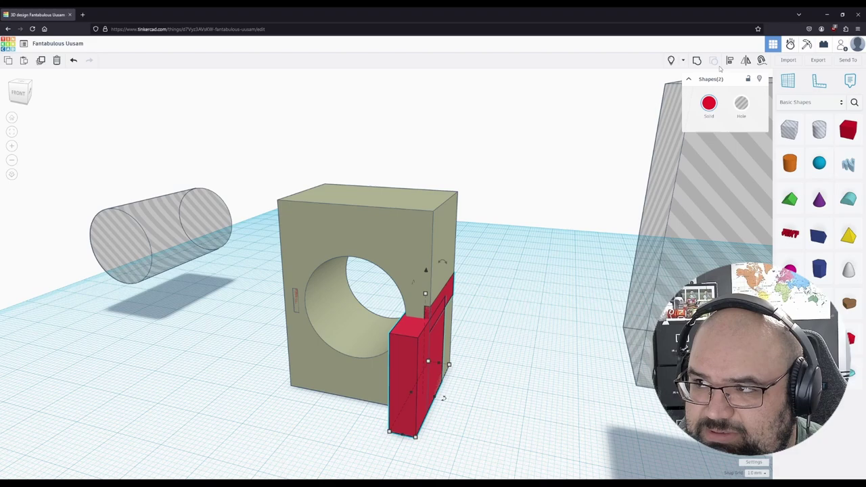
left_click(729, 61)
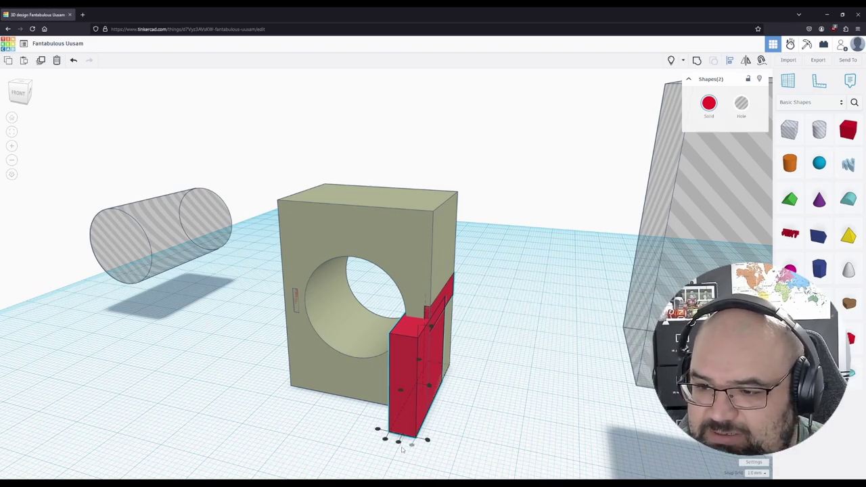
left_click(400, 445)
left_click(526, 409)
Step: Move the red spacer box away behind the filler block and turn the right strip into a hole
right_click_drag(526, 409, 557, 392)
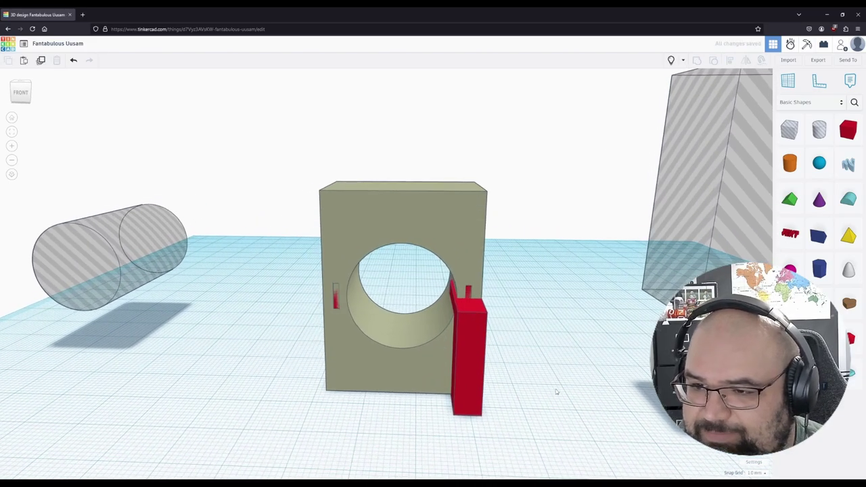
left_click(466, 401)
left_click_drag(466, 400, 219, 297)
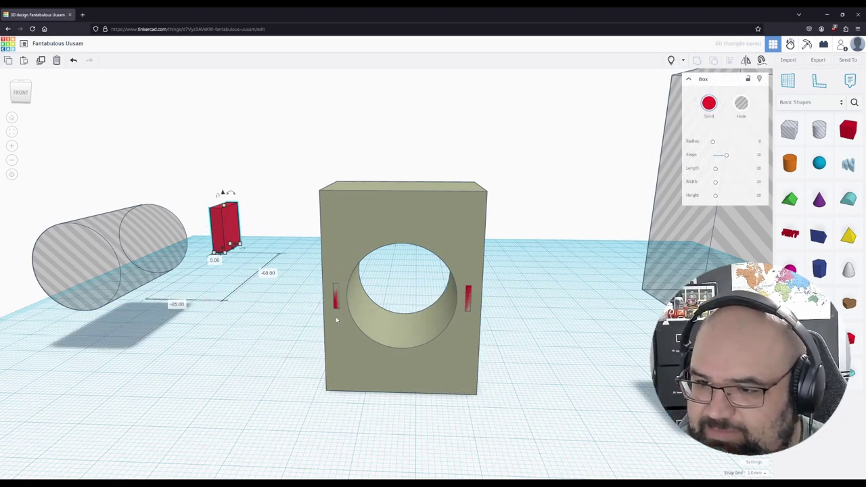
left_click(469, 298)
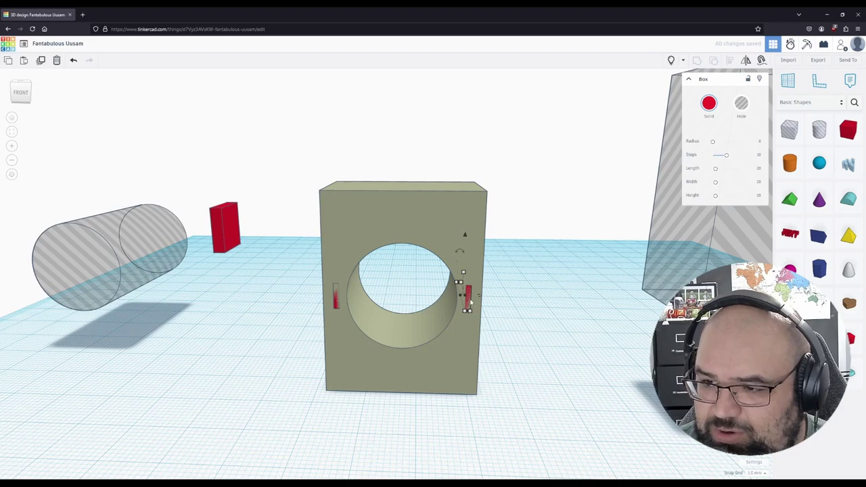
left_click(742, 105)
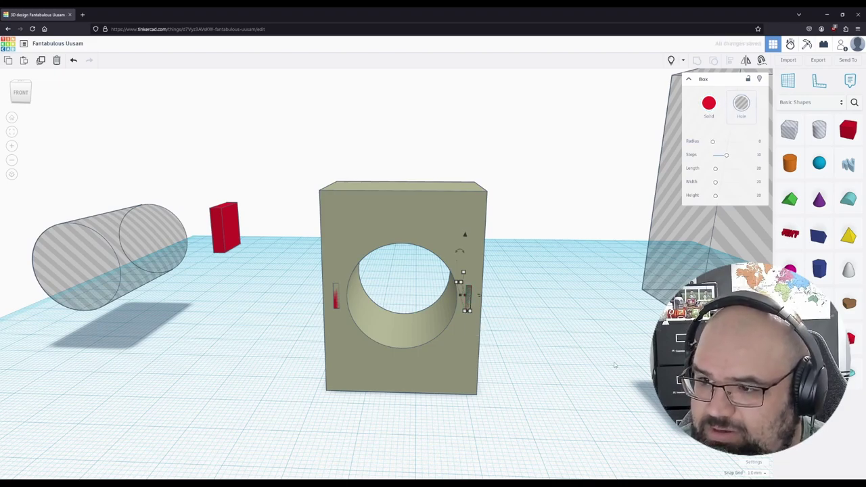
Step: Group the filler block with the solid left strip and the right hole strip, and ungroup them again
left_click(335, 304, "shift")
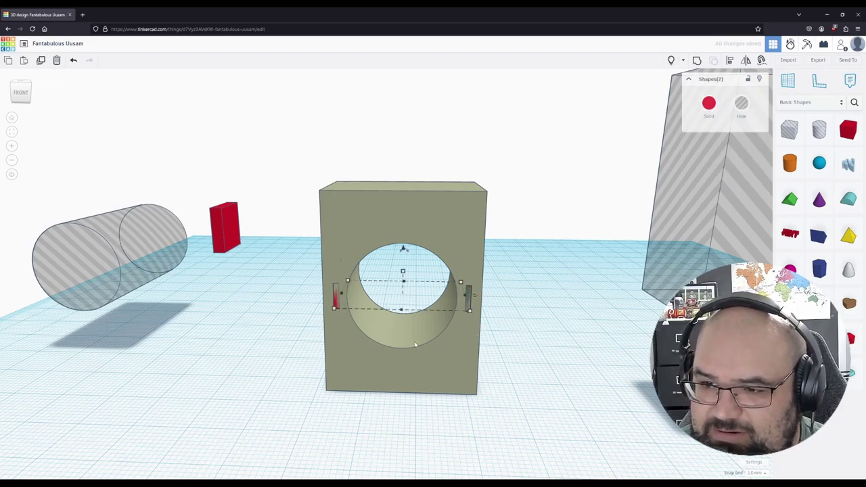
left_click(420, 359, "shift")
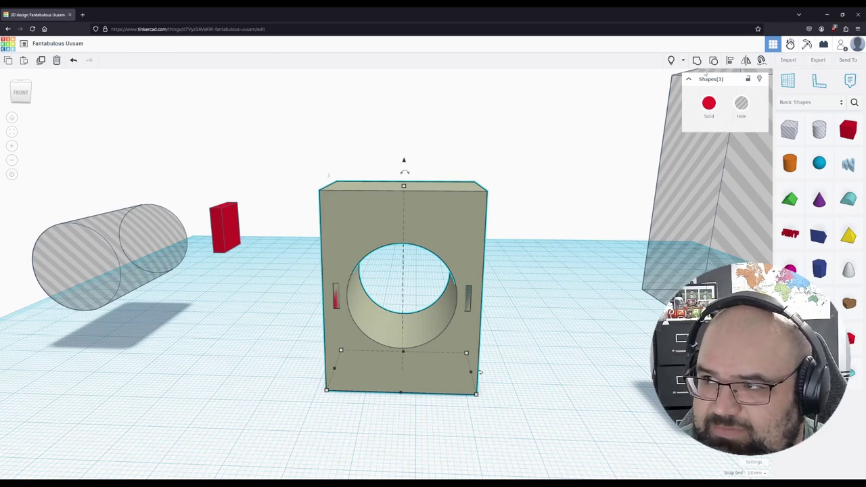
left_click(698, 61)
left_click(532, 380)
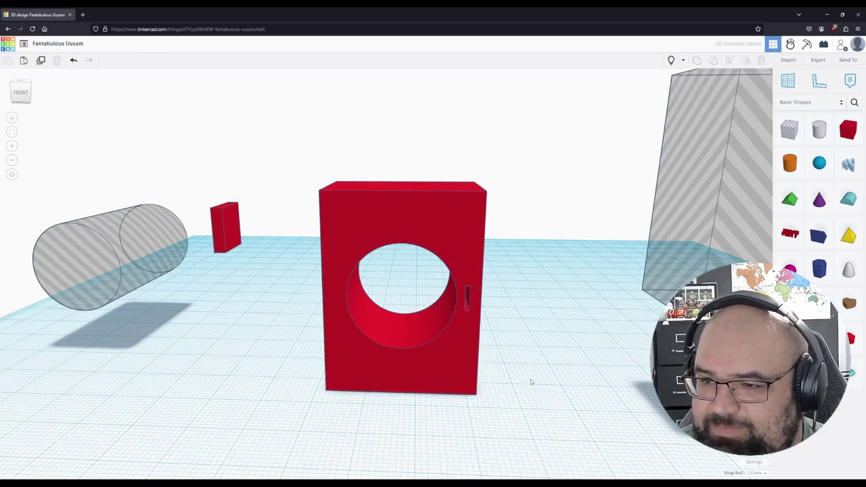
right_click_drag(531, 380, 540, 328)
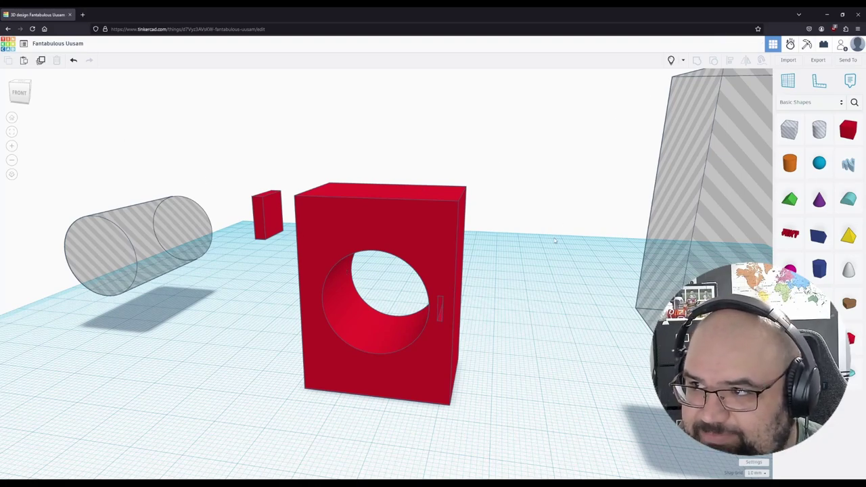
left_click(460, 290)
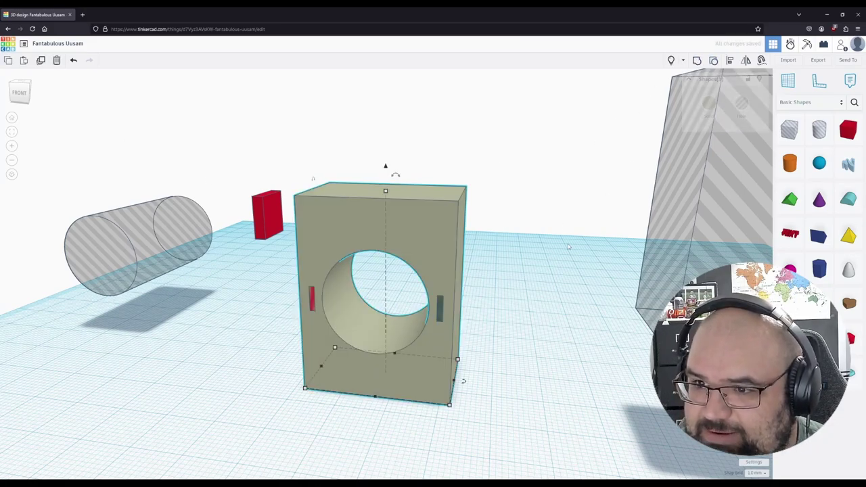
left_click(713, 60)
left_click(492, 334)
Step: Bring the large hole box next to the filler block, and try grouping the block with both strips once more before ungrouping
left_click_drag(677, 244, 502, 270)
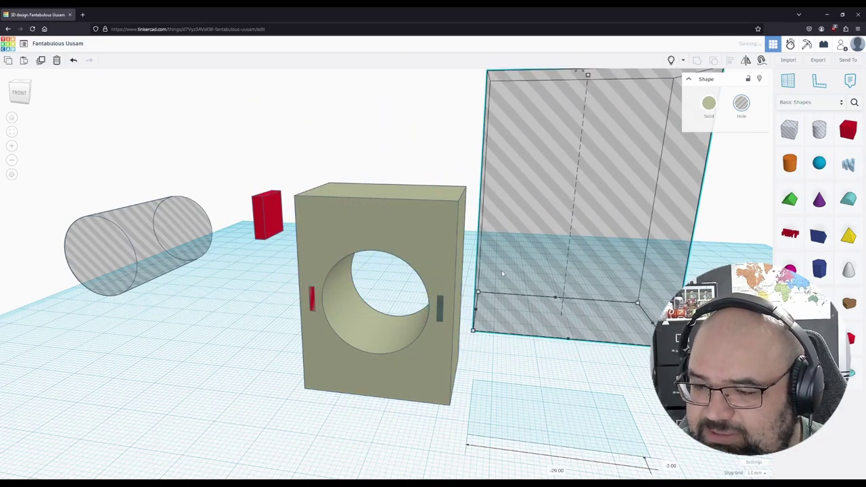
left_click(440, 309)
left_click(313, 299, "shift")
left_click(375, 236, "shift")
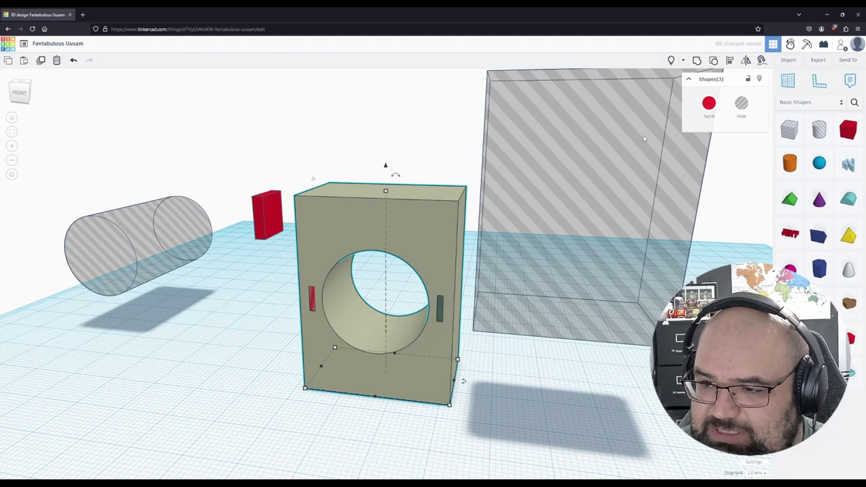
left_click(699, 61)
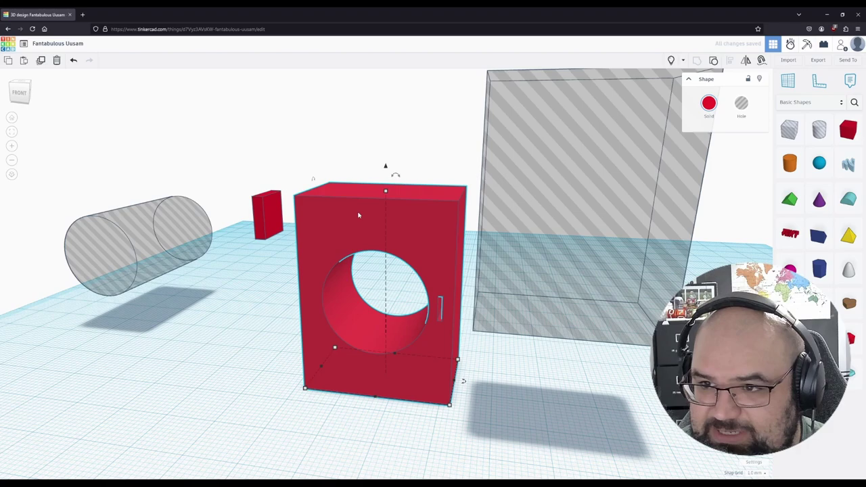
left_click(713, 61)
Step: Align the large hole box with the filler block's left edge and centre the two in depth
left_click(518, 318)
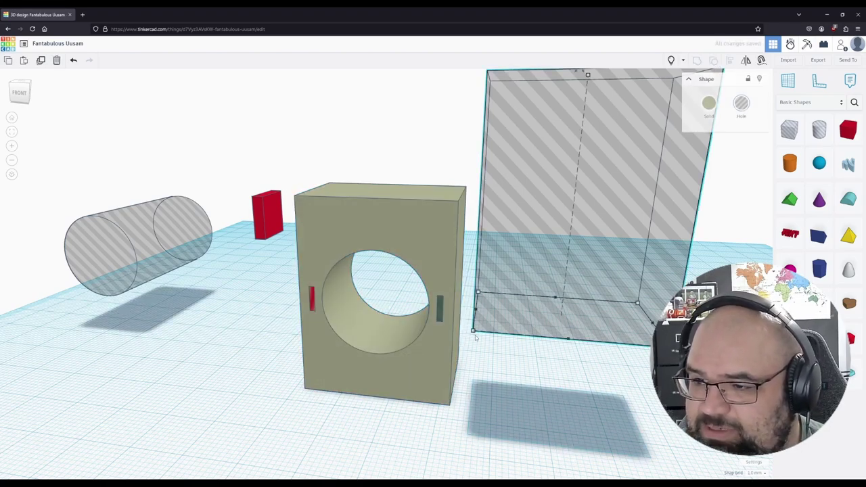
left_click(434, 231, "shift")
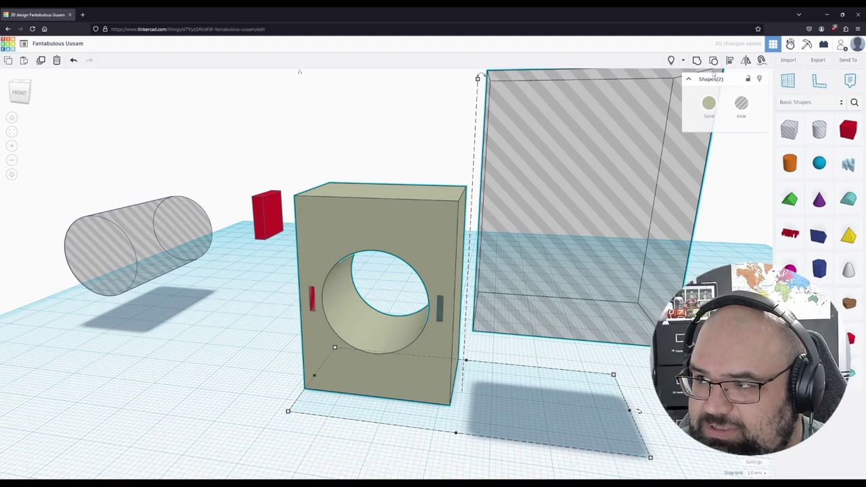
left_click(729, 60)
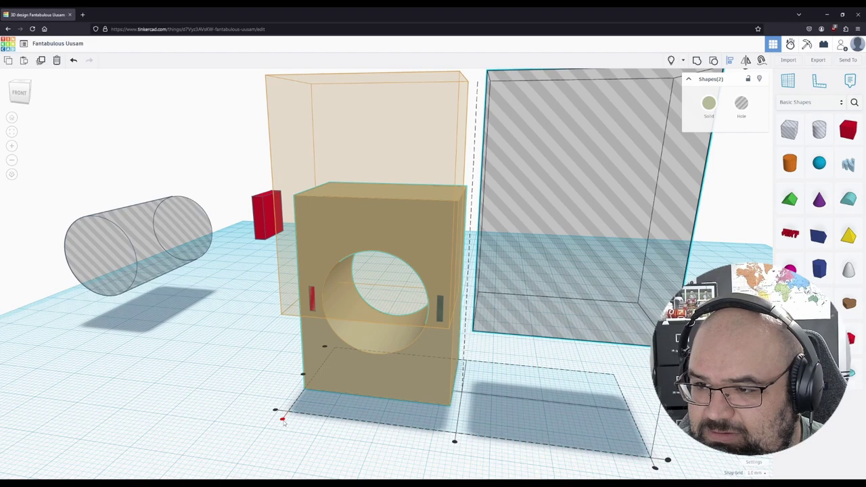
left_click(284, 421)
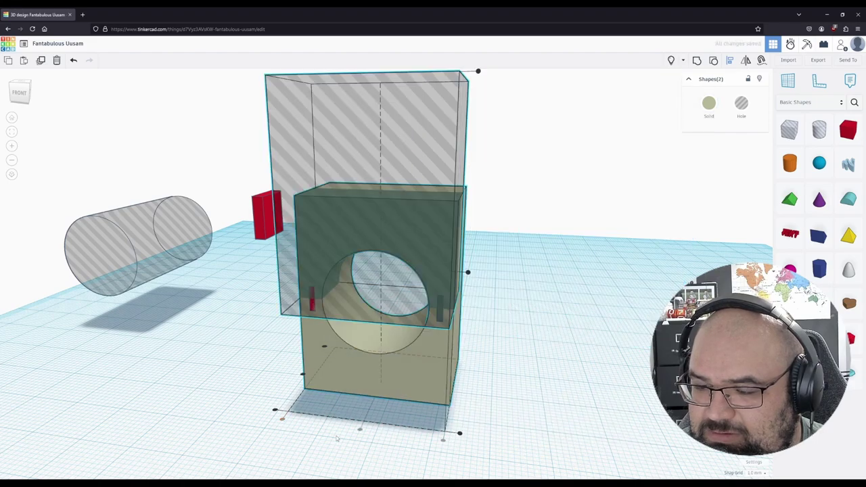
right_click_drag(379, 443, 261, 439)
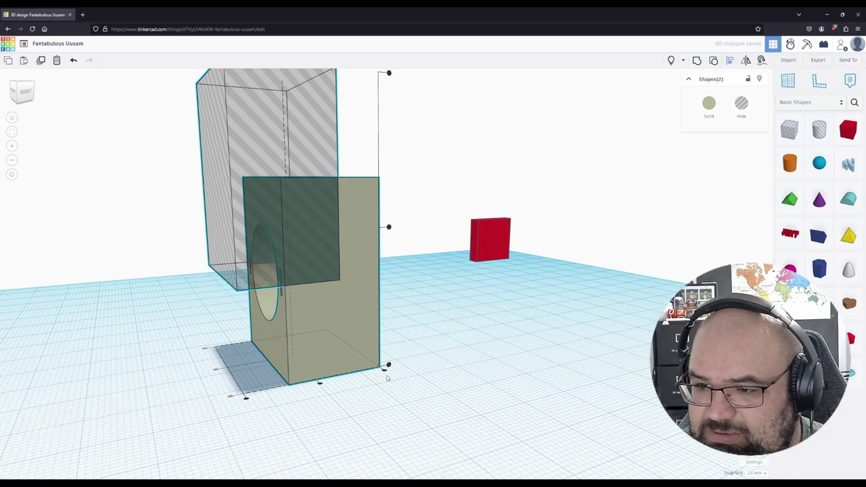
left_click(320, 385)
Step: Group the large hole box with the filler block to cut away the block's upper half
right_click_drag(432, 406, 555, 393)
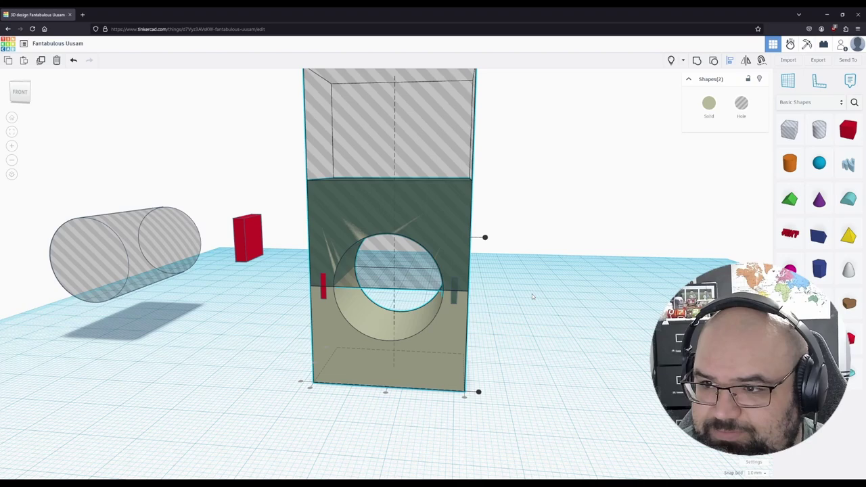
left_click(698, 61)
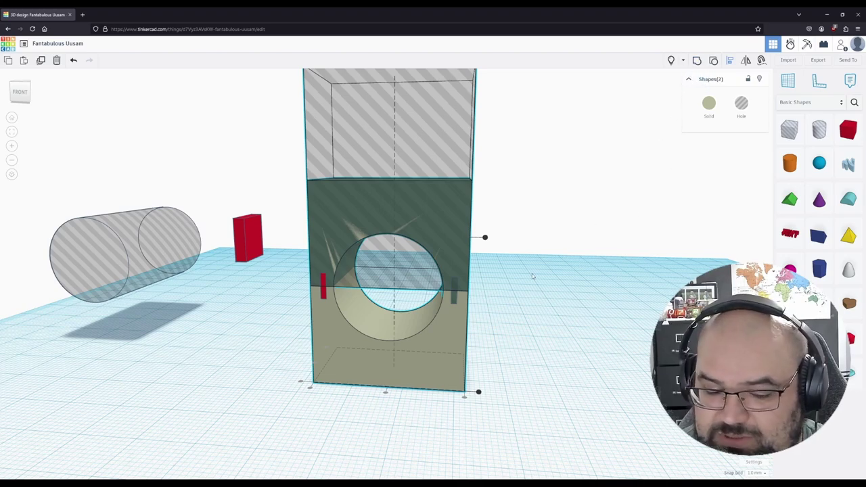
left_click(471, 266)
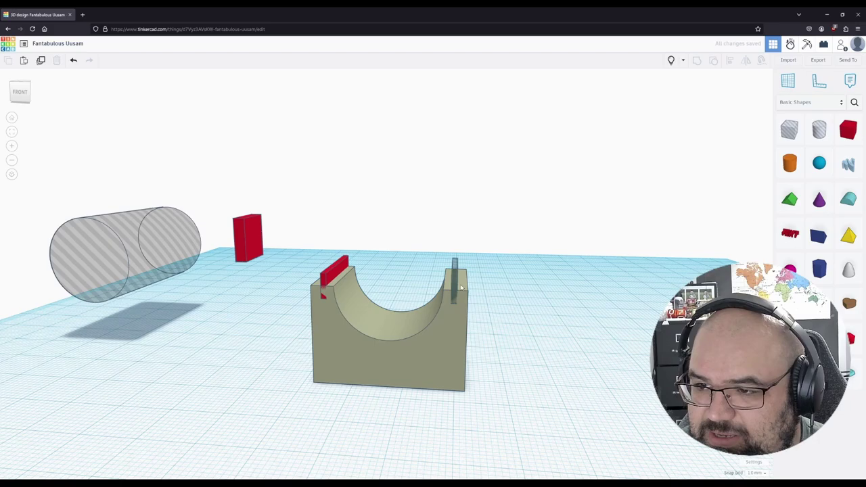
Step: Move the red spacer box to the front of the half block, in line with the left strip
right_click_drag(461, 287, 537, 321)
left_click(316, 318)
right_click_drag(602, 347, 658, 327)
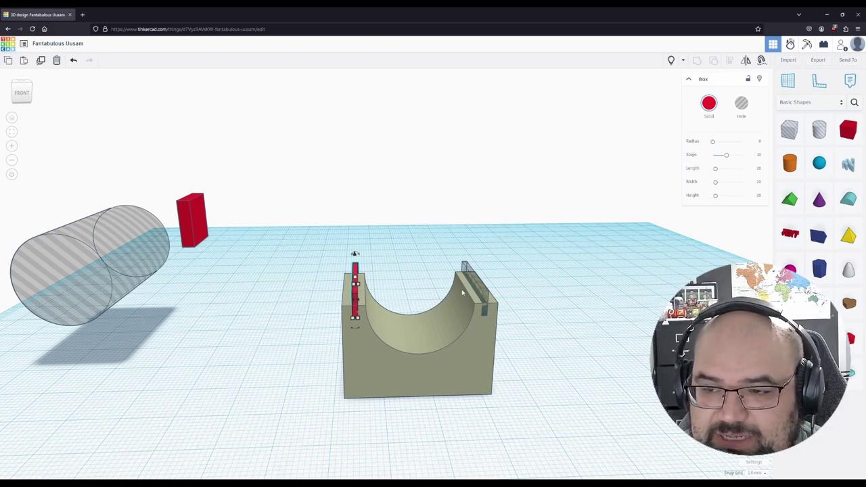
left_click_drag(186, 224, 364, 406)
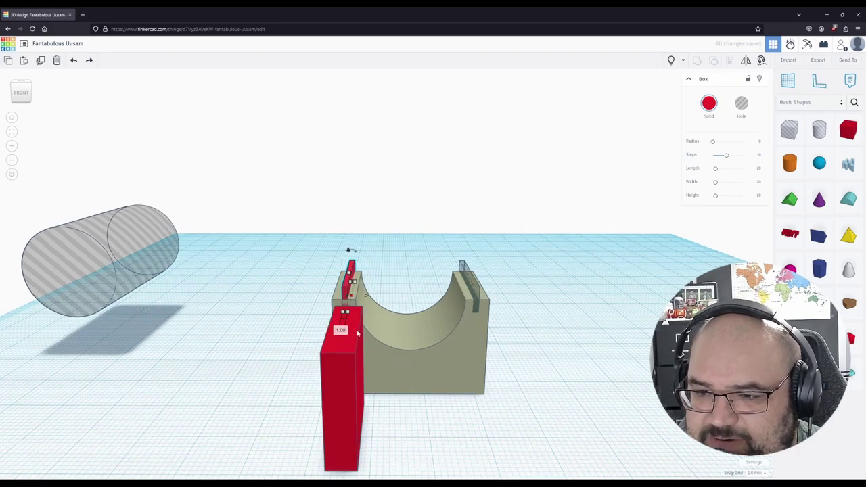
Step: Set the thickness of the raised strip over the half block's left arm to 0.9 mm
left_click(340, 331)
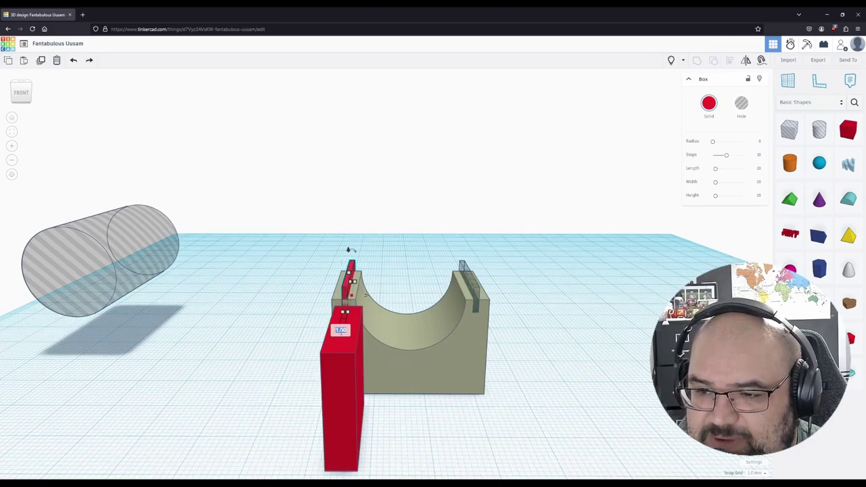
type("1")
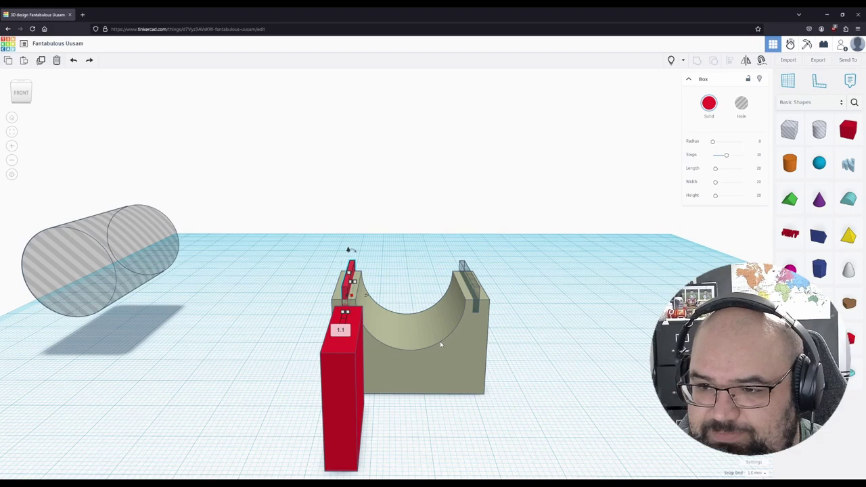
type(".1")
key("BackSpace")
key("BackSpace")
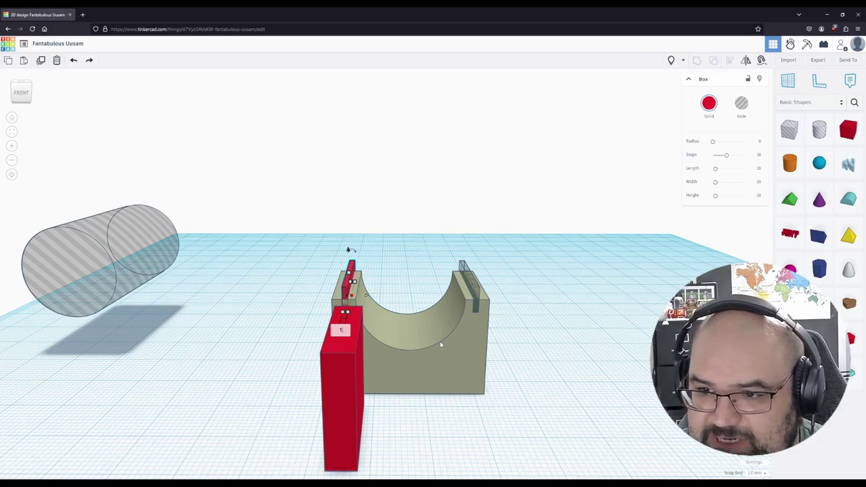
type("9")
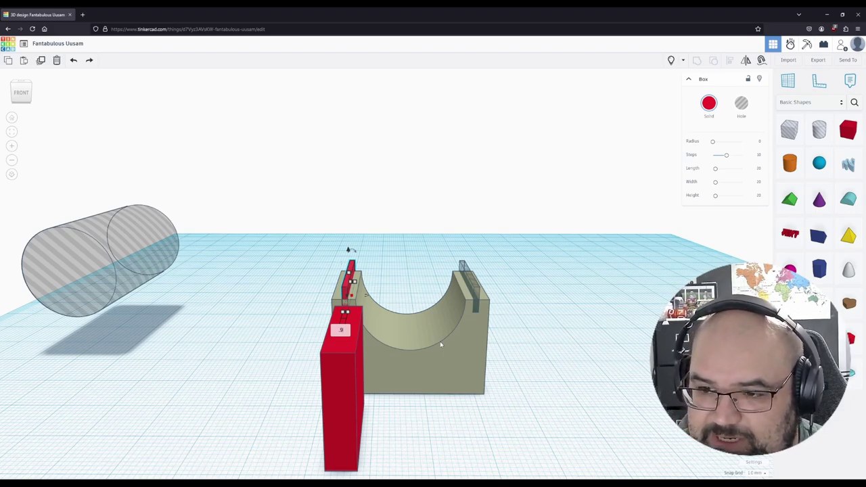
key("Return")
Step: Set the thickness of the hole strip in the half block's right arm to 1.1 mm
left_click(479, 292)
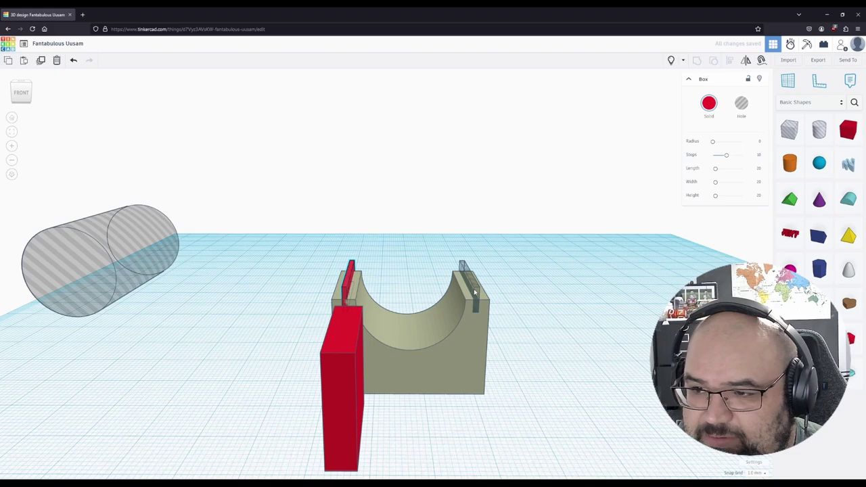
left_click(485, 332)
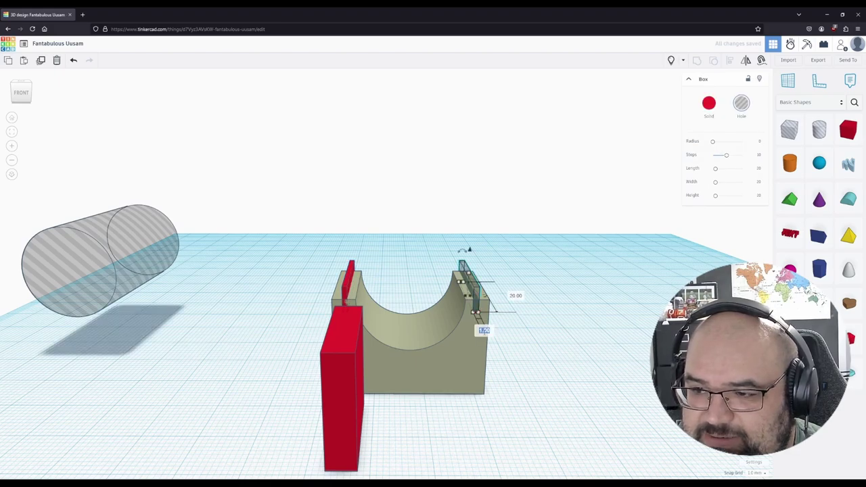
type("1.1")
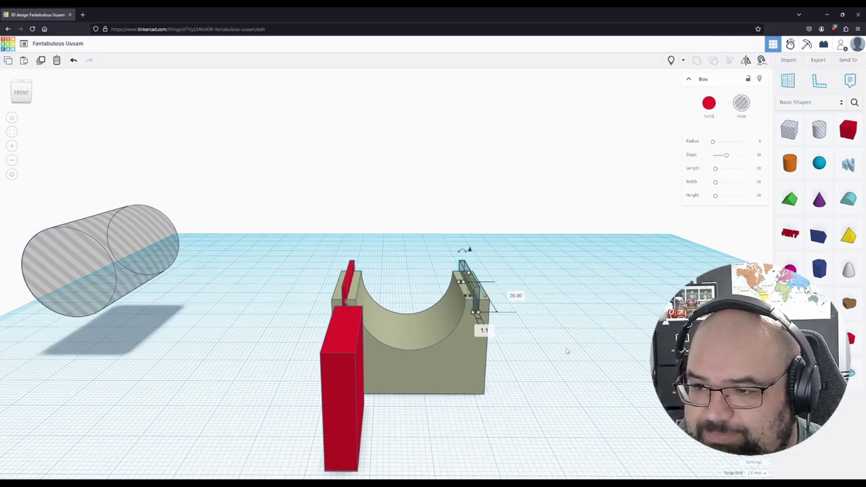
key("Return")
Step: Align the red spacer box with the left edge of the half block
left_click(347, 400)
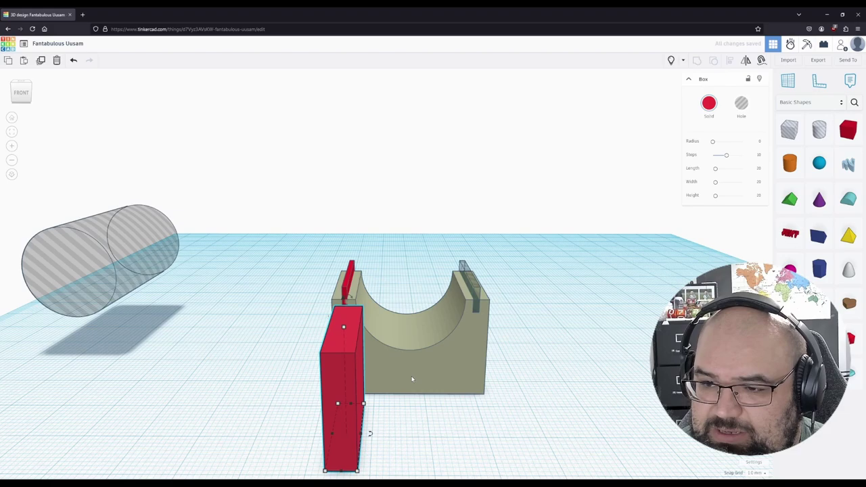
left_click(421, 378, "shift")
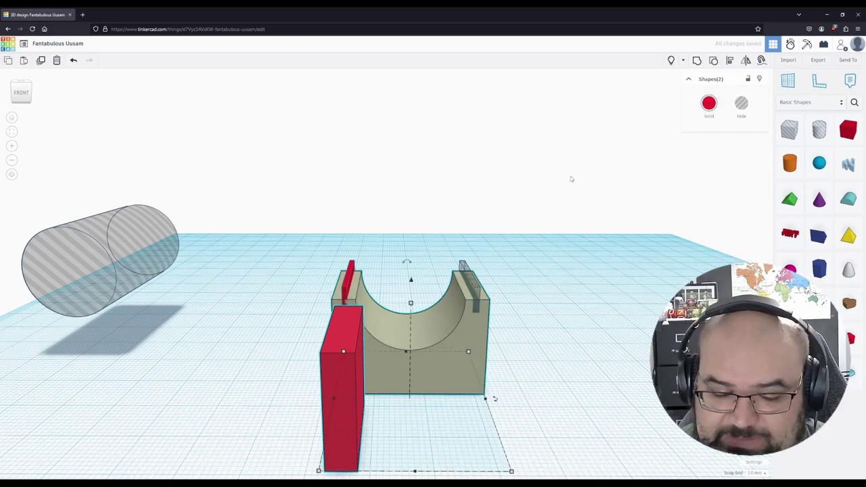
key("l")
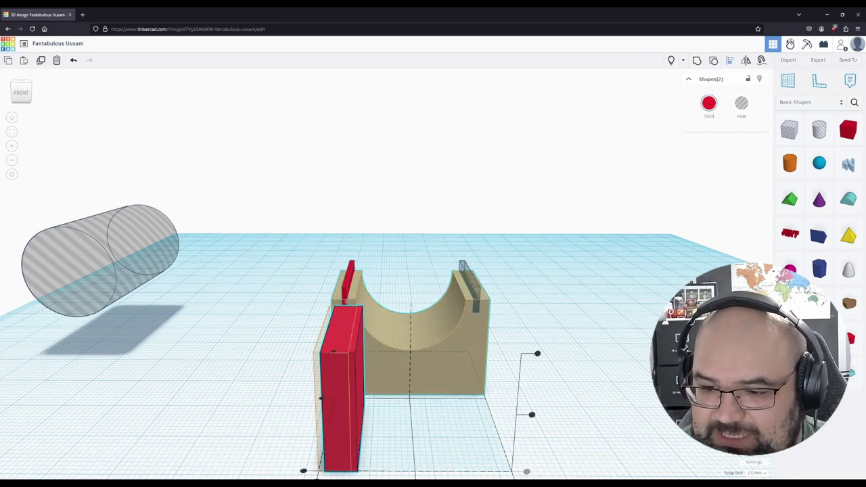
left_click(318, 478)
left_click(259, 343)
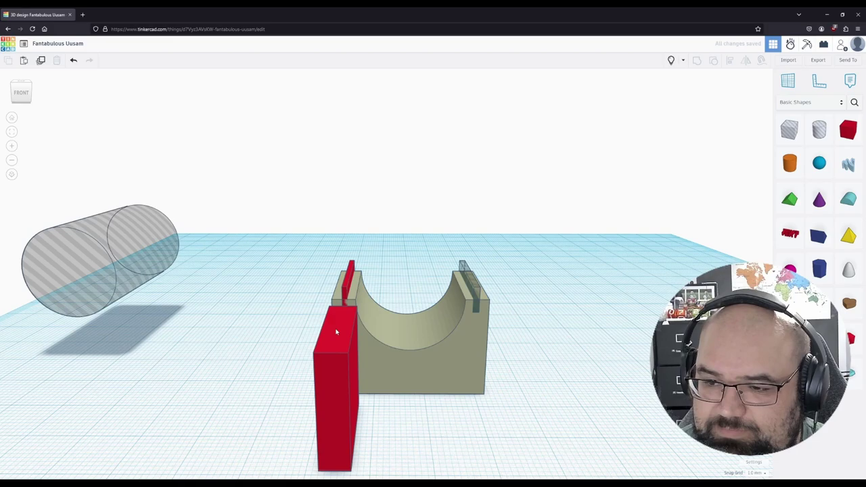
Step: Centre the raised red strip on the spacer box along the block's width
left_click(336, 332)
left_click(348, 279, "shift")
scroll(419, 445, "down", 2)
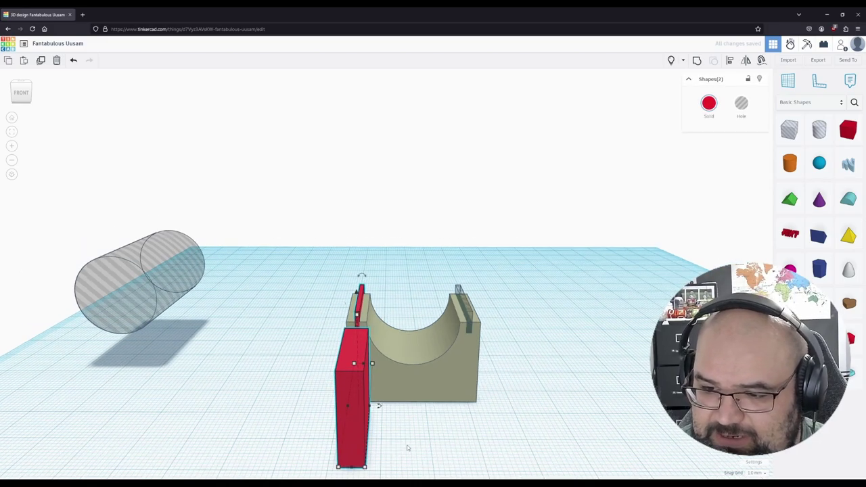
middle_click_drag(476, 465, 473, 400)
key("l")
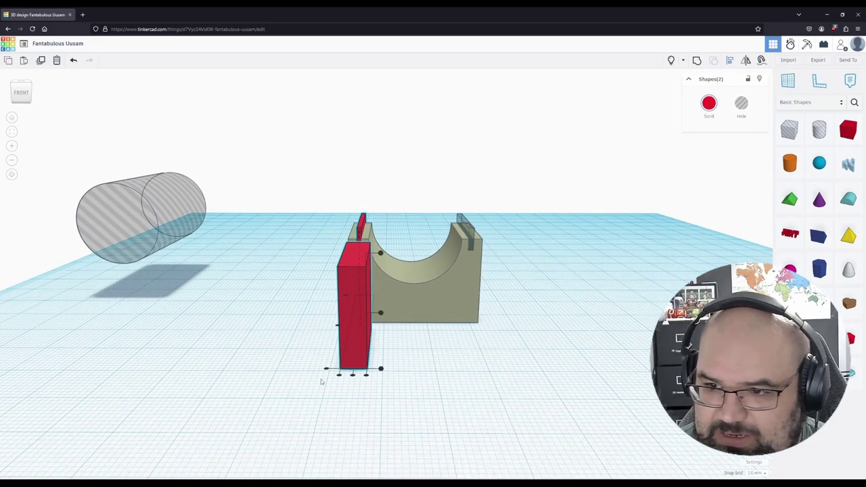
left_click(352, 375)
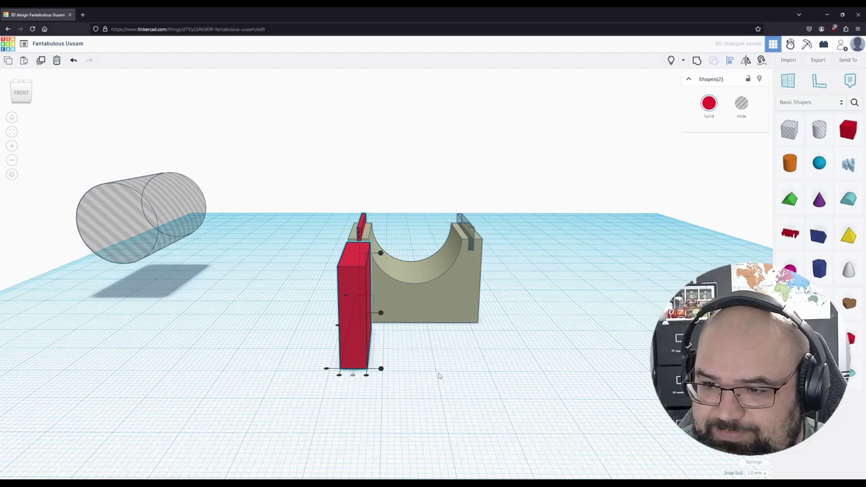
Step: Align the red spacer box with the right edge of the half block
left_click(366, 351)
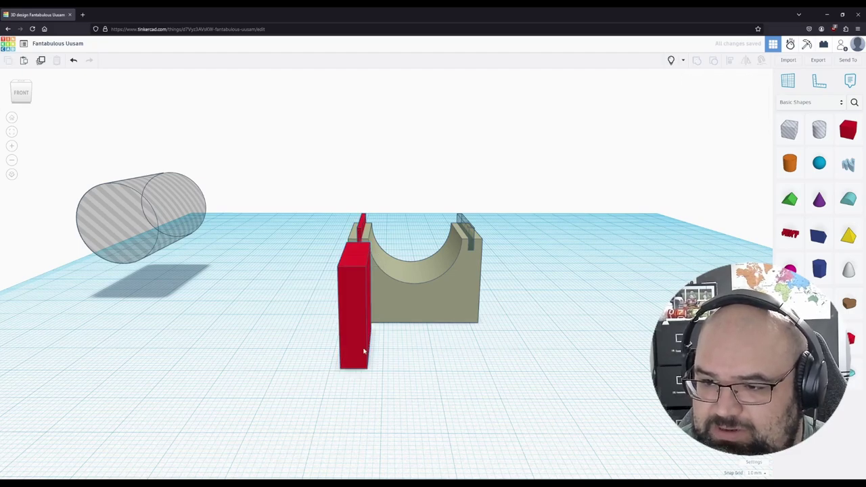
left_click(451, 311, "shift")
key("l")
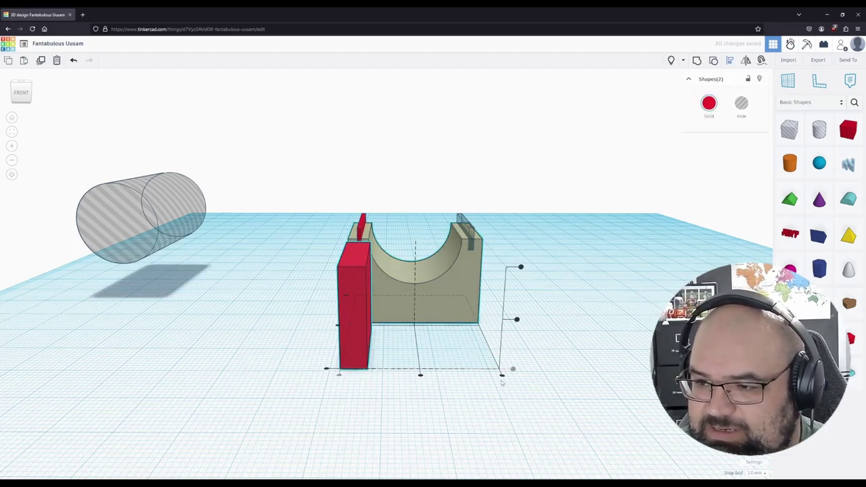
left_click(502, 375)
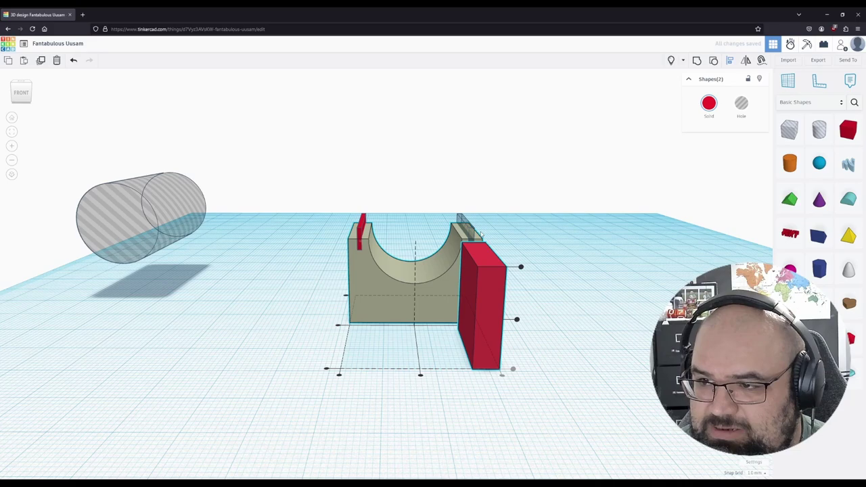
Step: Centre the hole strip on the spacer box along the block's width, and move the spacer away from the block
left_click(482, 234)
left_click(473, 232)
left_click(474, 298, "shift")
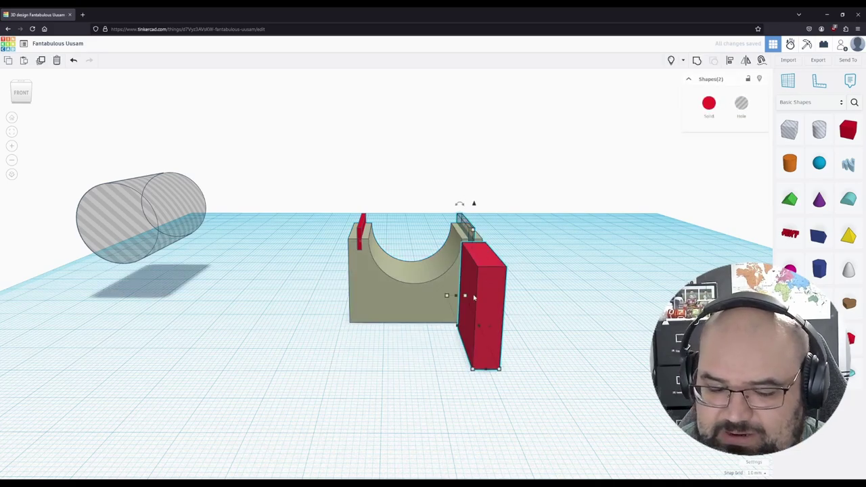
key("l")
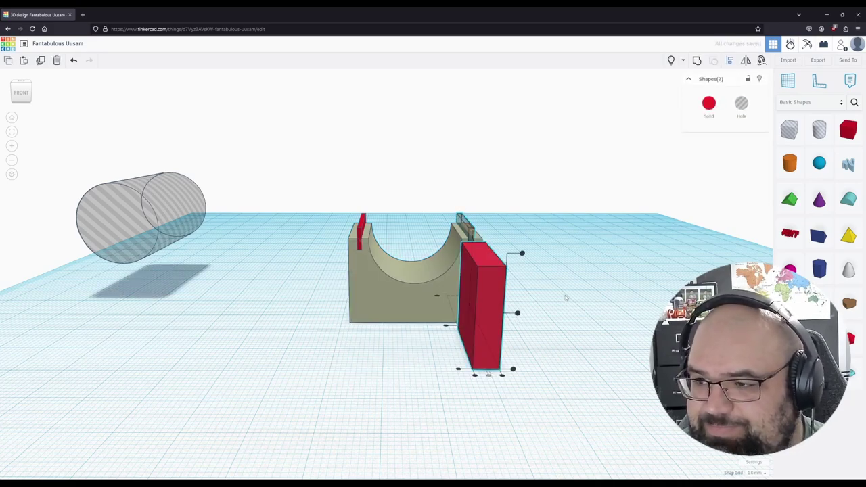
left_click(566, 298)
left_click_drag(489, 354, 582, 254)
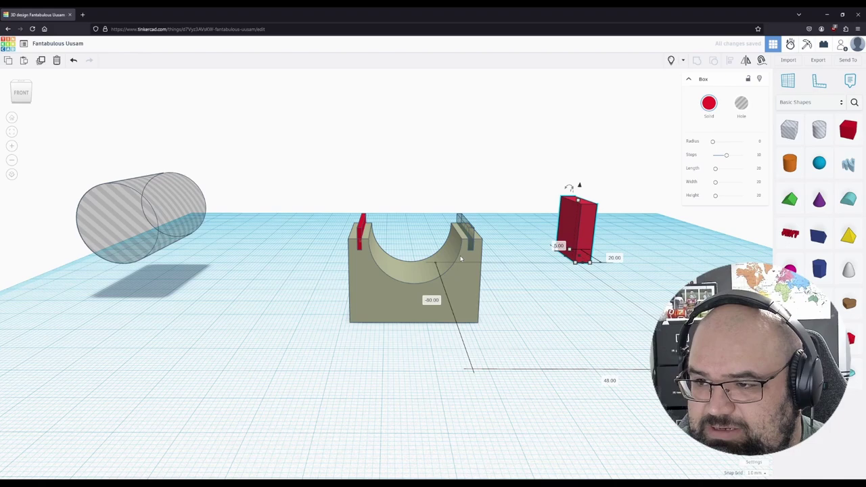
Step: Group the half block with the raised strip and the hole strip to form the tongue and cut the slot
left_click(469, 234)
left_click(467, 292, "shift")
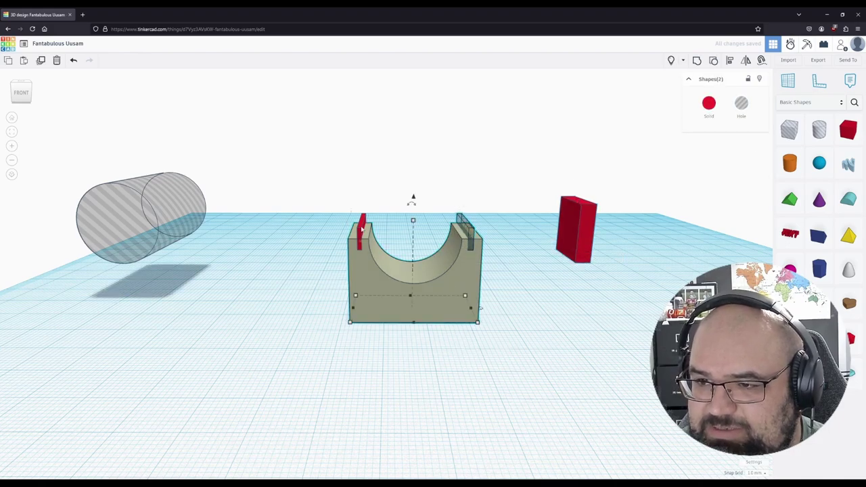
left_click(362, 230, "shift")
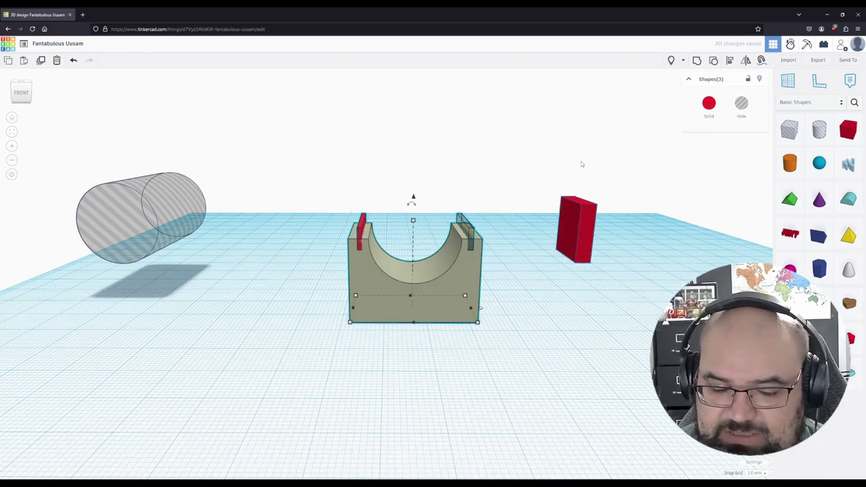
key("ctrl+g")
left_click(520, 336)
right_click_drag(526, 333, 532, 288)
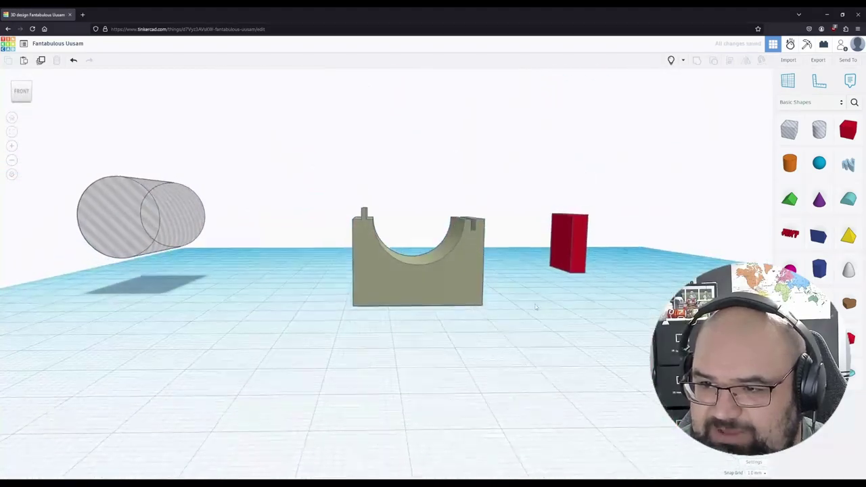
scroll(458, 253, "up", 2)
scroll(458, 252, "down", 3)
right_click_drag(459, 249, 538, 310)
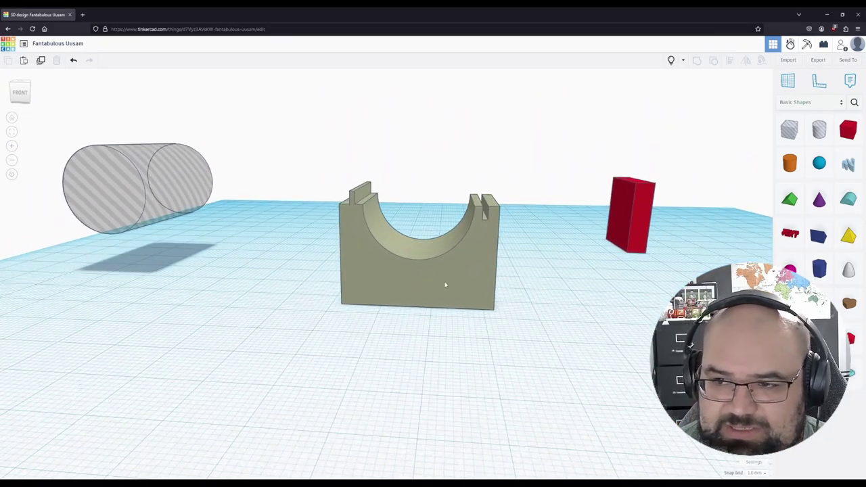
Step: Duplicate the half clamp, flip the copy upside down and raise it 18 mm onto the original to check the fit
left_click_drag(445, 286, 380, 292)
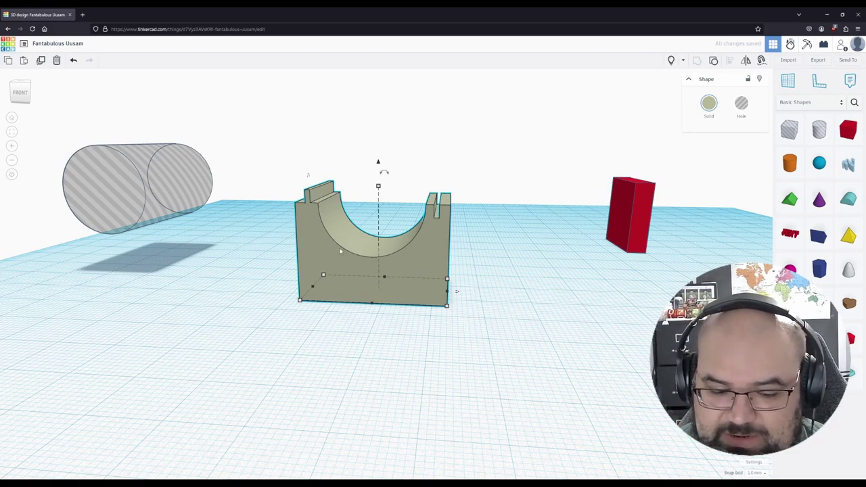
key("ctrl+c")
key("ctrl+v")
left_click_drag(483, 275, 559, 287)
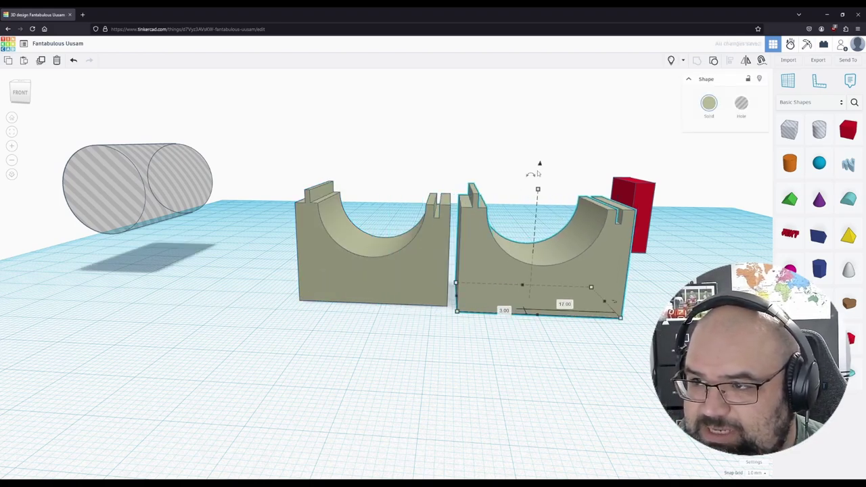
left_click_drag(532, 174, 397, 209)
left_click_drag(380, 162, 378, 70)
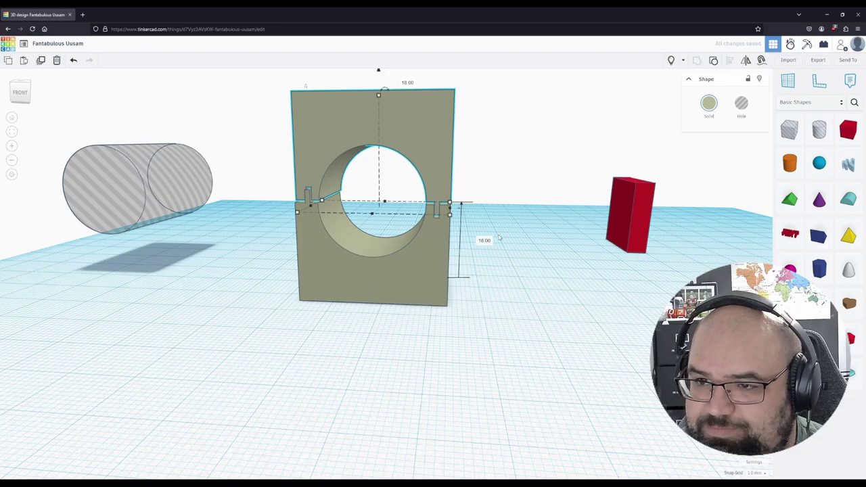
Step: Delete the red spacer box and move the large hole cylinder nearer to the half clamp
right_click_drag(612, 217, 438, 287)
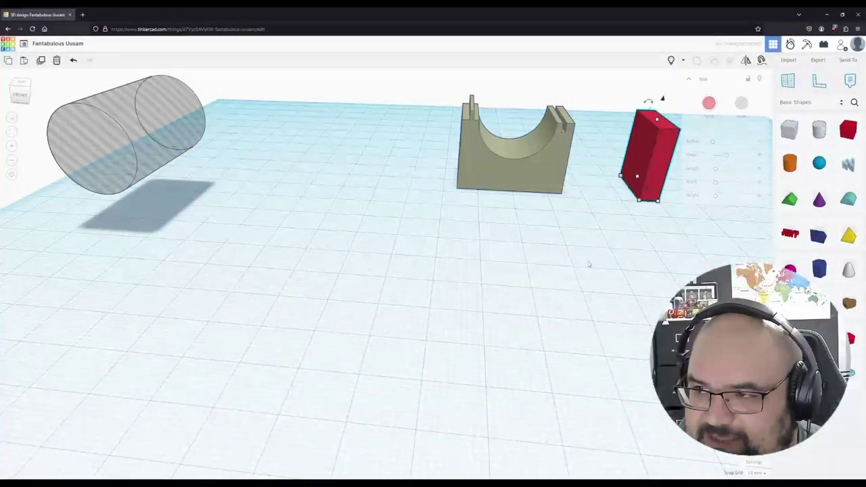
key("Delete")
left_click_drag(190, 125, 393, 191)
left_click(413, 245)
right_click_drag(513, 291, 484, 287)
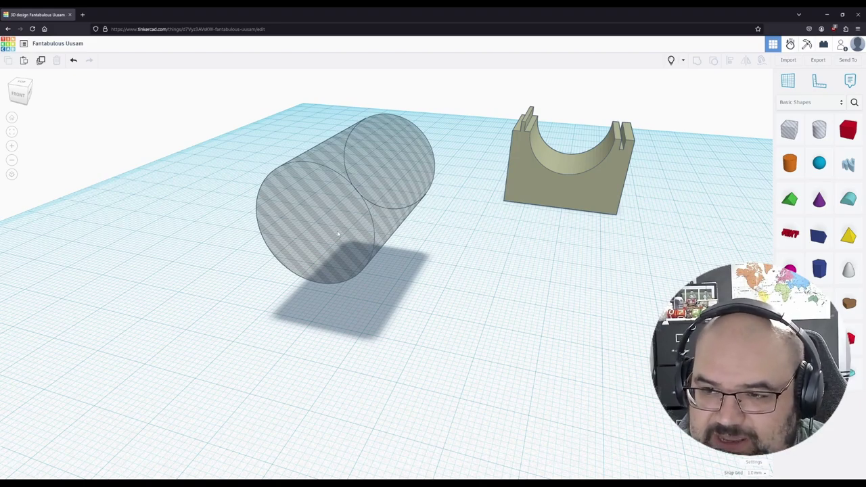
Step: Make the large hole cylinder solid and lower it towards the workplane
left_click(381, 221)
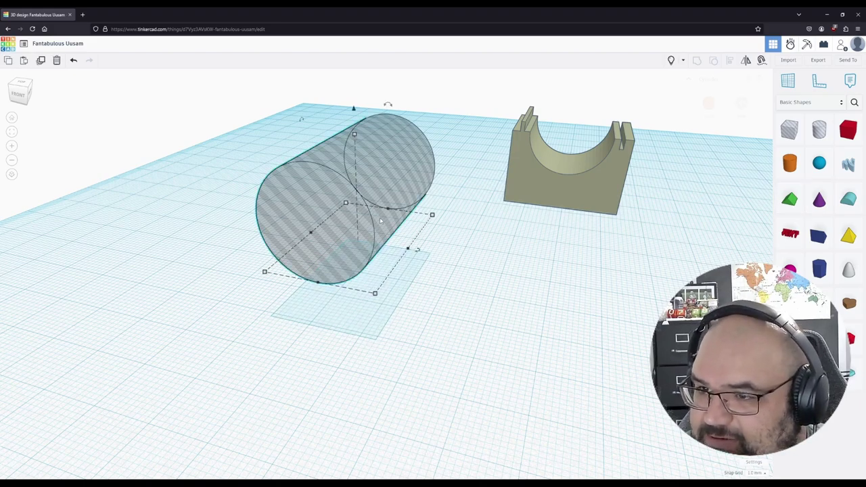
left_click(709, 103)
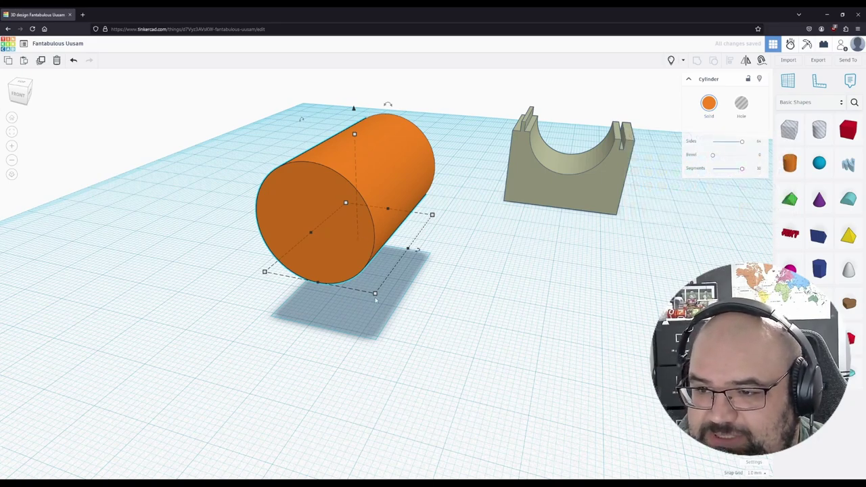
left_click_drag(355, 110, 356, 163)
left_click(354, 161)
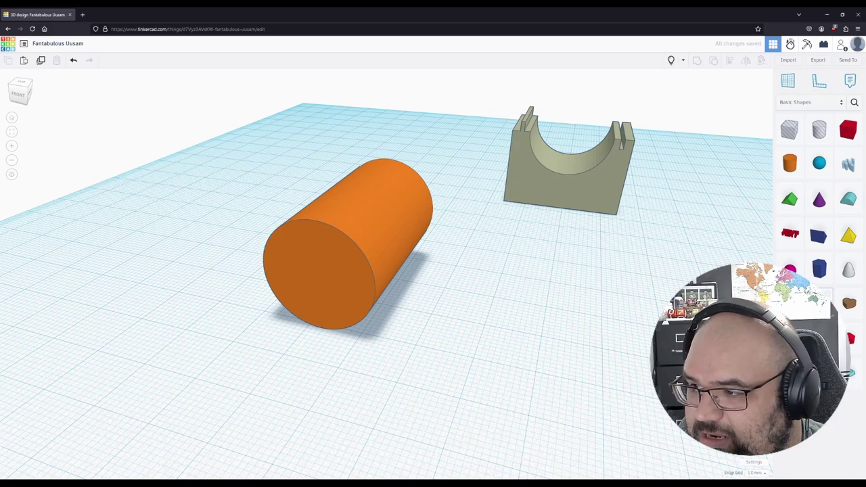
Step: Add a tube on the end face of the orange cylinder and align the two shapes
left_click(820, 304)
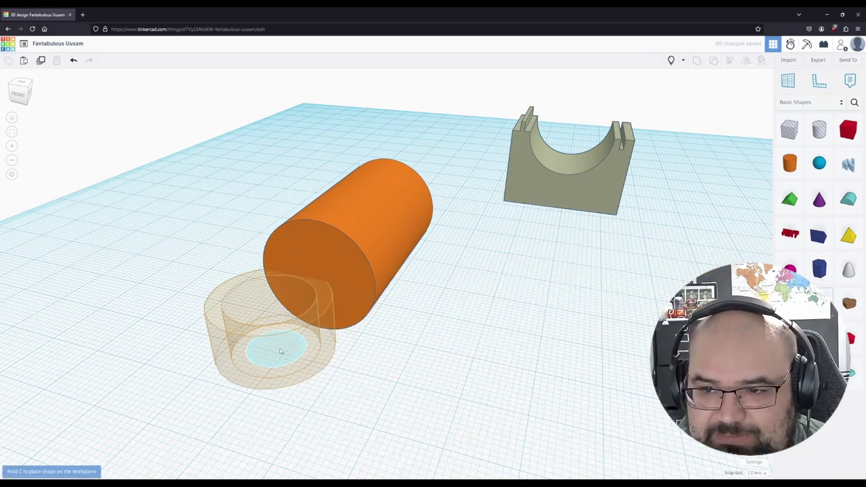
left_click_drag(321, 289, 315, 281)
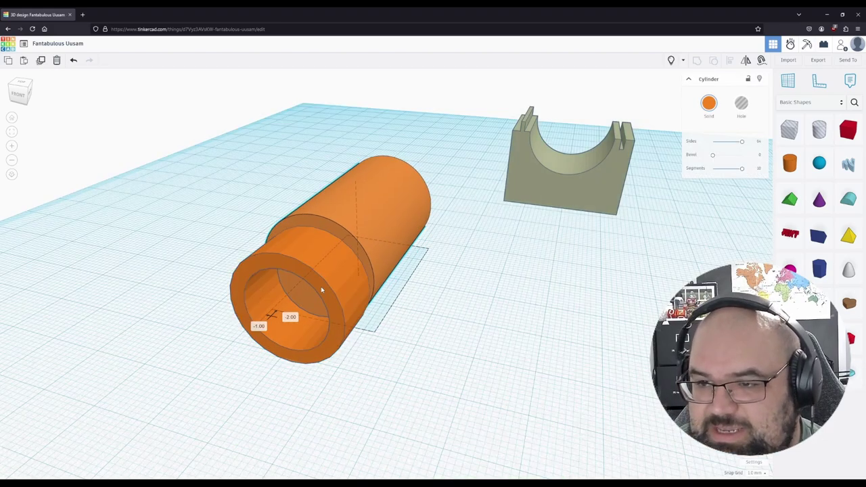
left_click(363, 296)
left_click(363, 296, "shift")
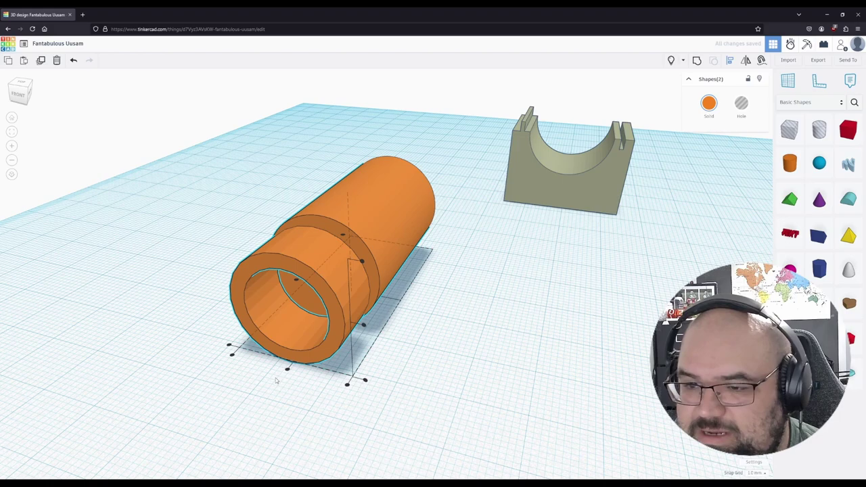
key("ctrl+g")
left_click(413, 358)
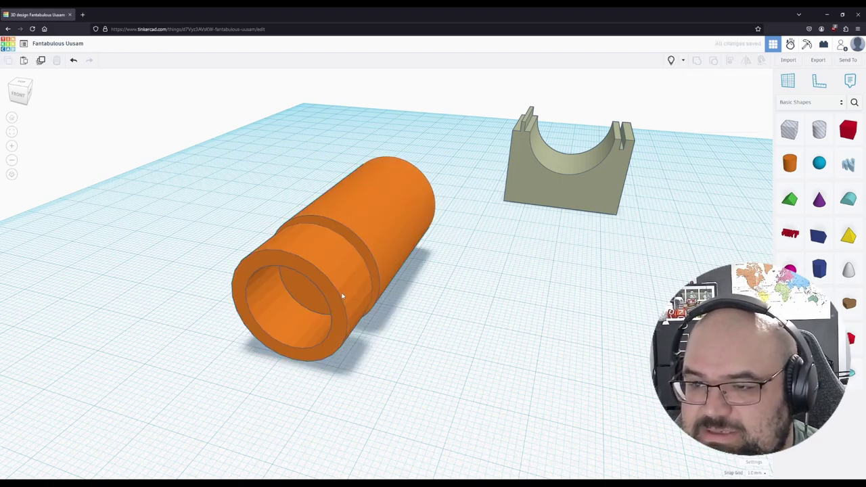
Step: Set the tube's height and width to 22 mm
left_click(343, 298)
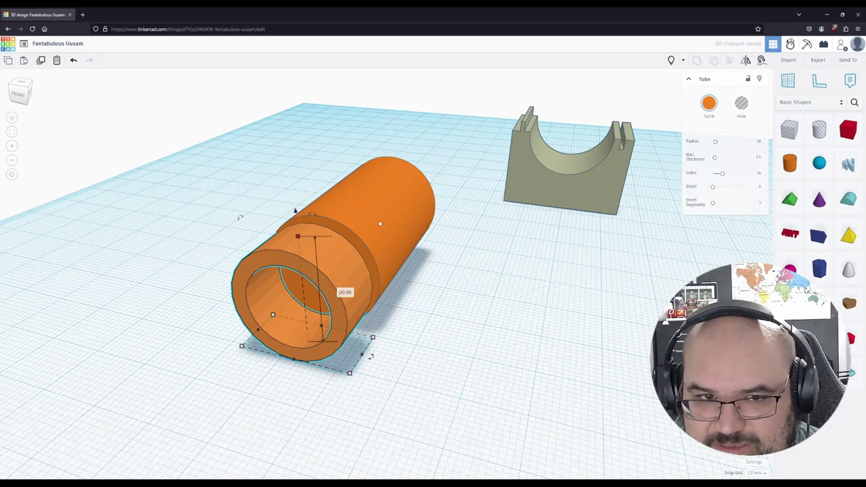
left_click(345, 293)
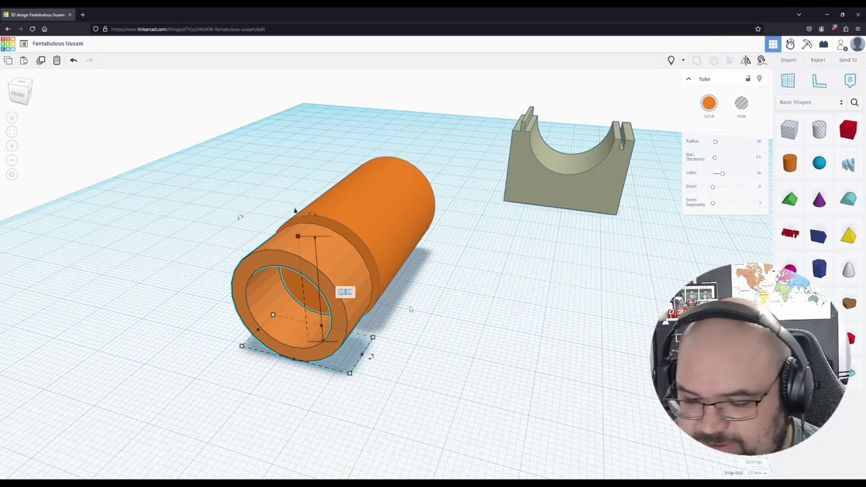
type("22")
key("Return")
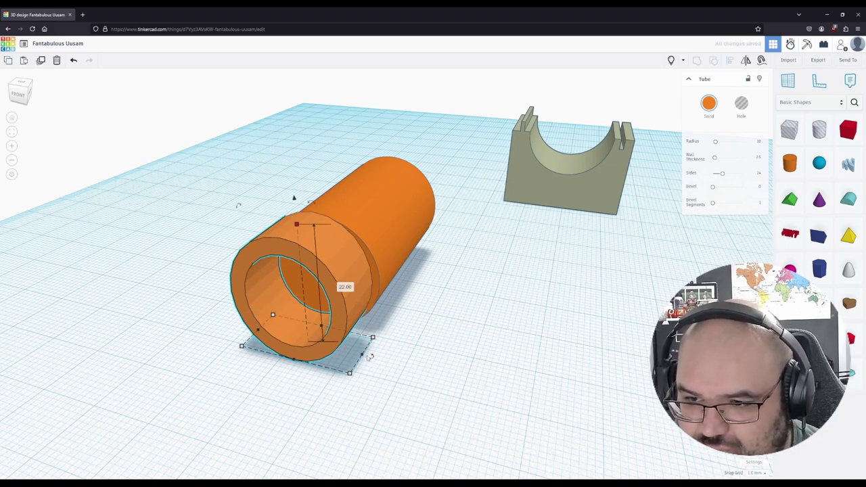
mouse_move(352, 373)
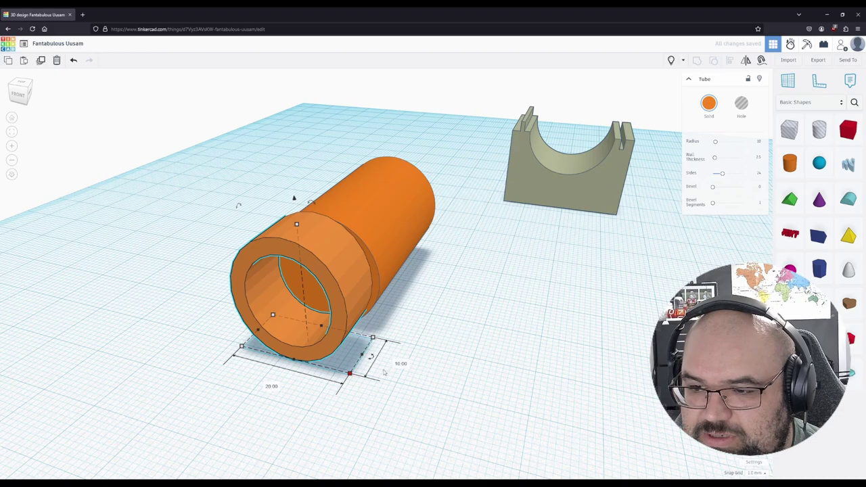
left_click(277, 386)
type("22")
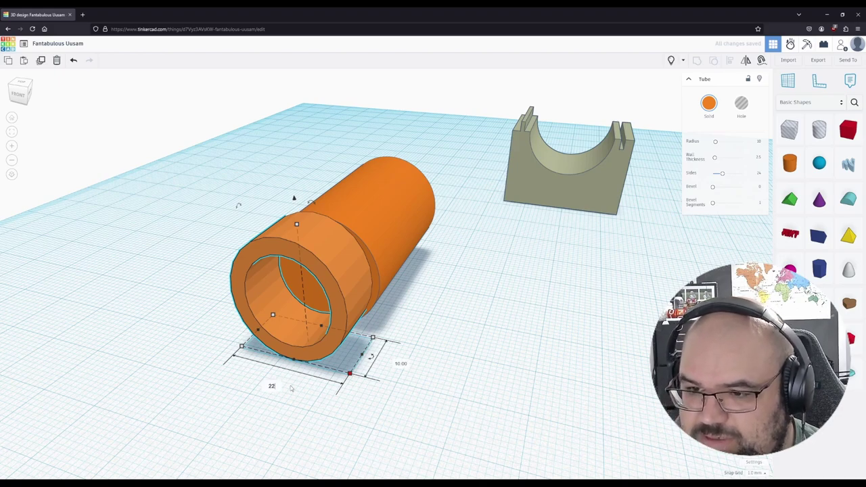
key("Return")
left_click(420, 393)
Step: Centre the resized tube and the orange cylinder on a common axis
left_click(416, 236)
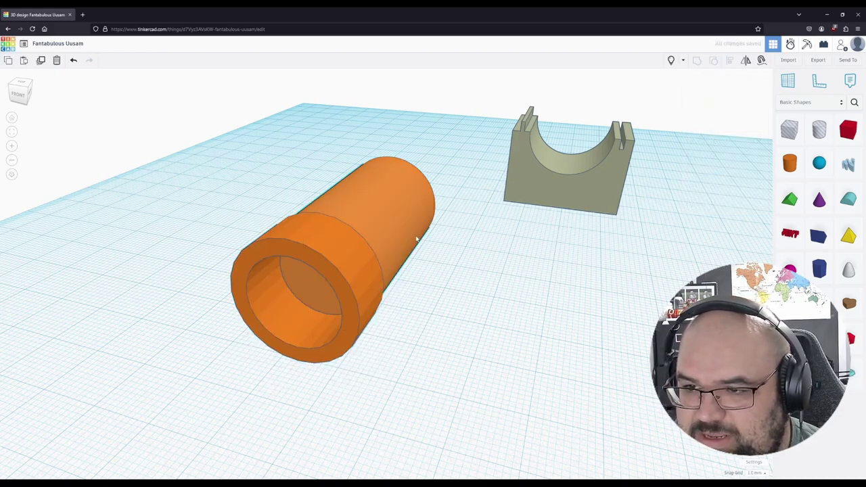
left_click(363, 270, "shift")
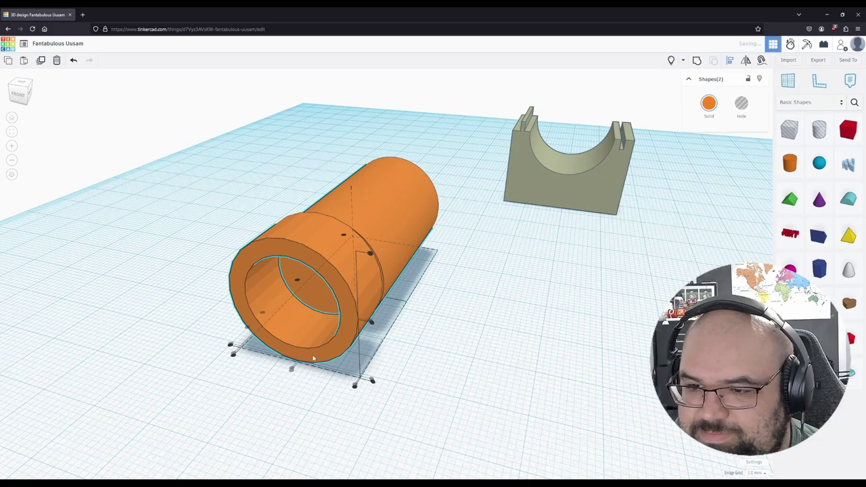
key("ctrl+g")
left_click(479, 329)
Step: Set the tube's length along its axis to 1 mm to make a thin ring
right_click_drag(480, 329, 304, 342)
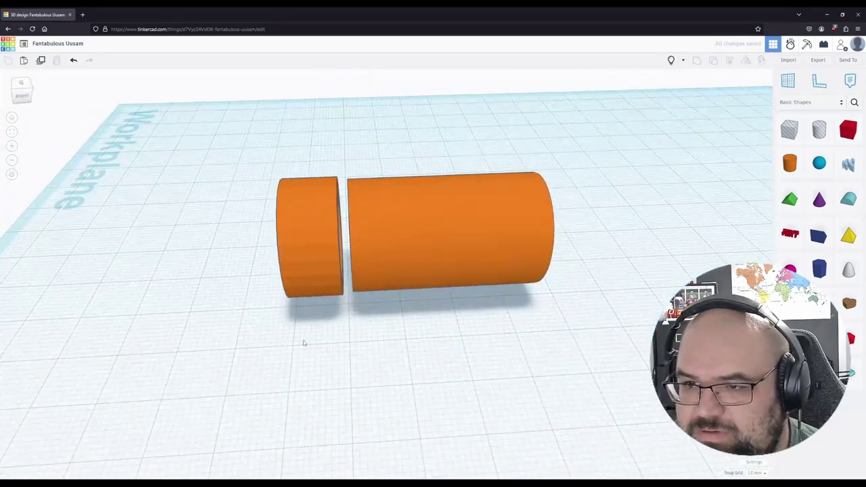
left_click(324, 273)
right_click_drag(384, 370, 316, 298)
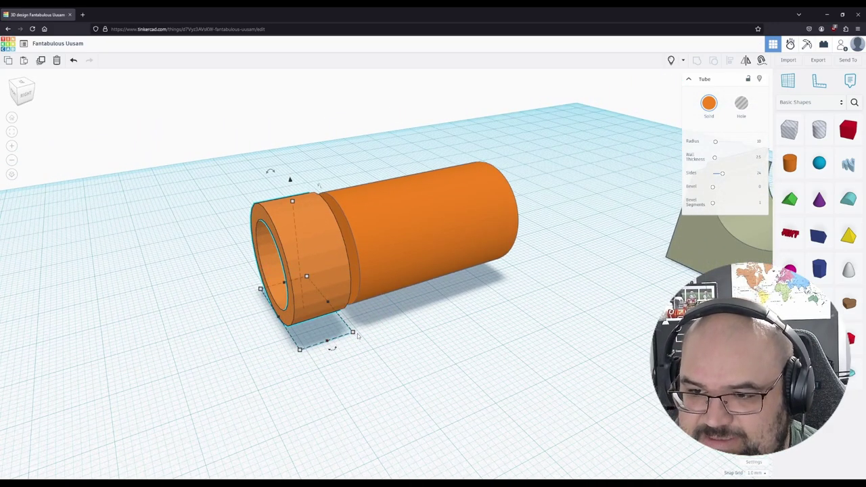
left_click(342, 359)
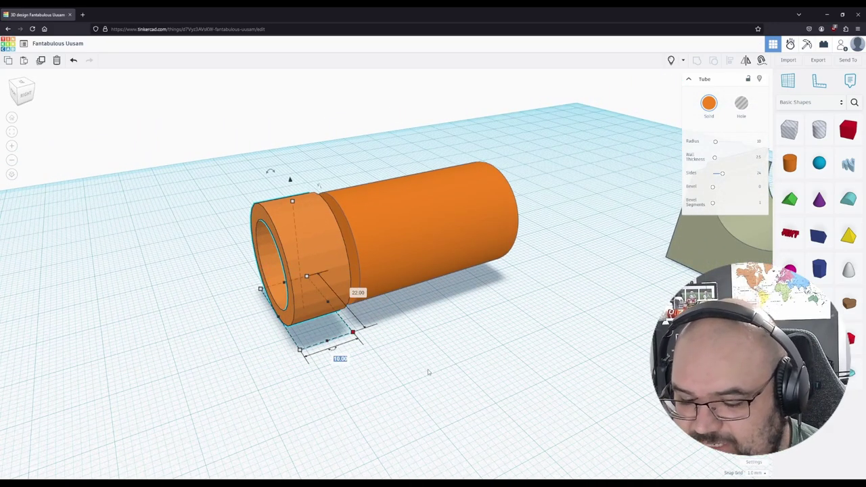
type("1")
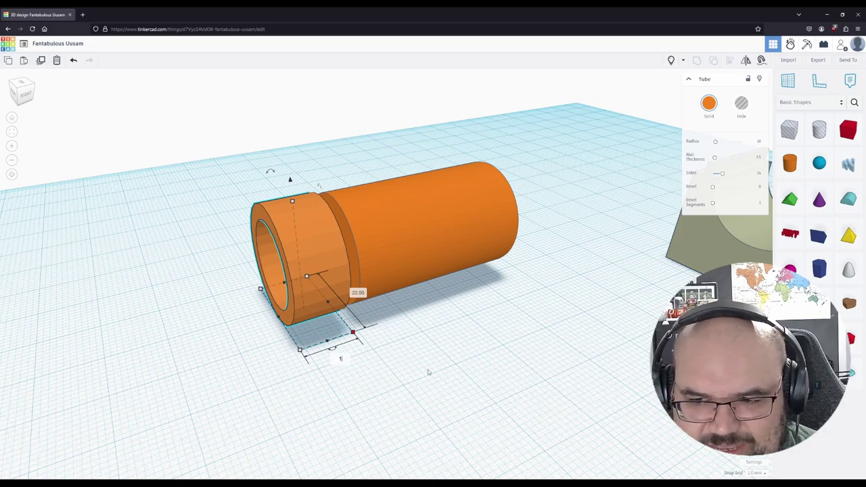
key("Return")
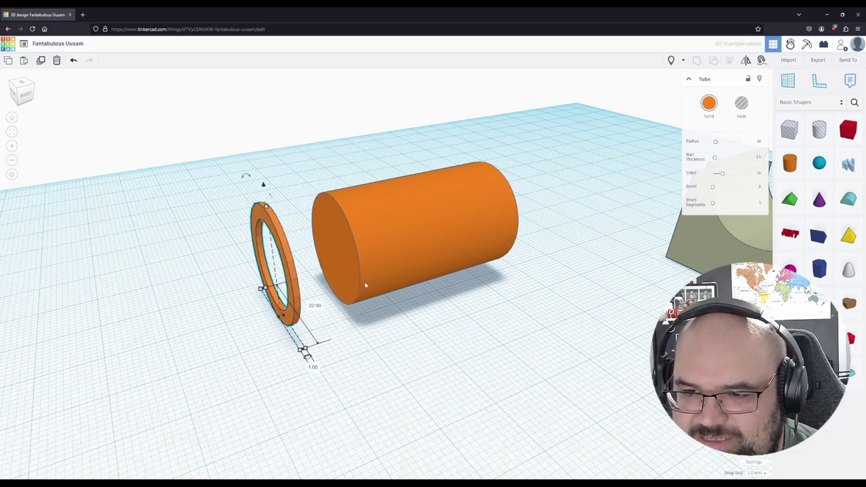
Step: Align the thin ring flush with the end of the orange cylinder
left_click(404, 273, "shift")
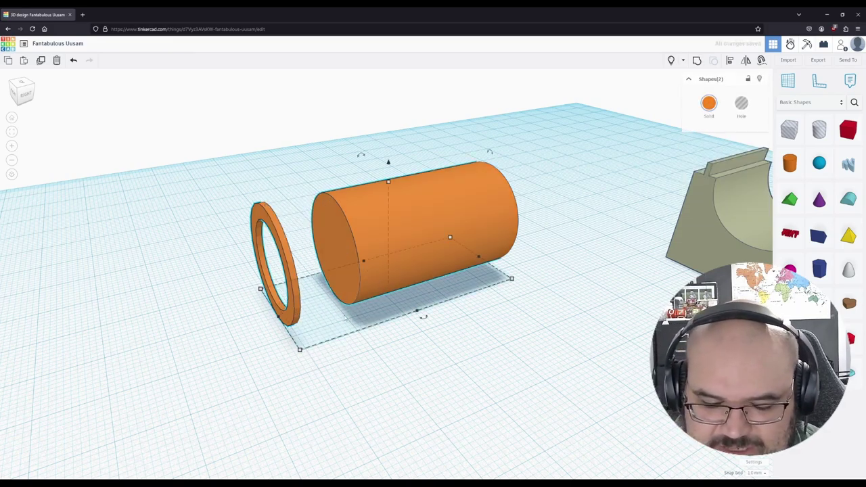
key("l")
left_click(303, 356)
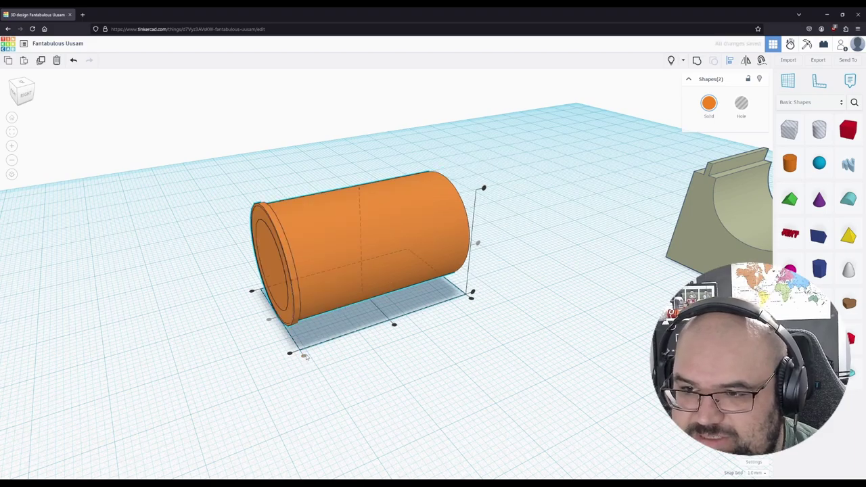
right_click_drag(356, 372, 290, 358)
left_click(354, 363)
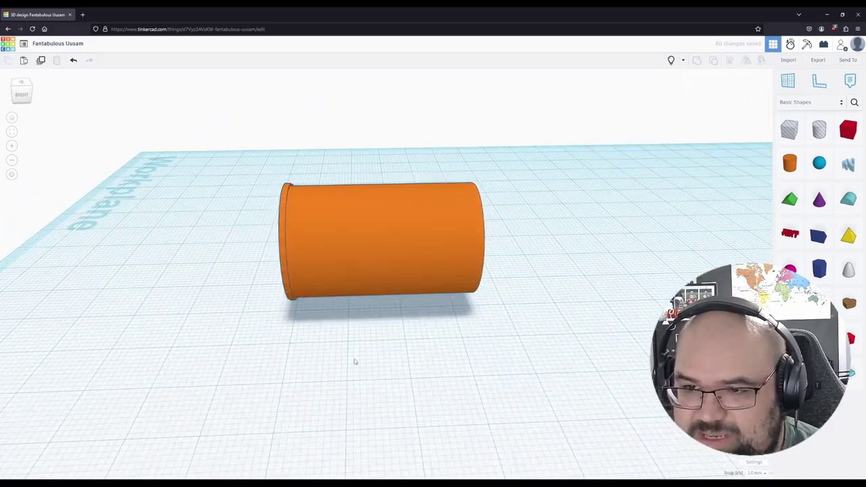
Step: Set the orange cylinder's length to 20 mm and group it with the ring
left_click(363, 239)
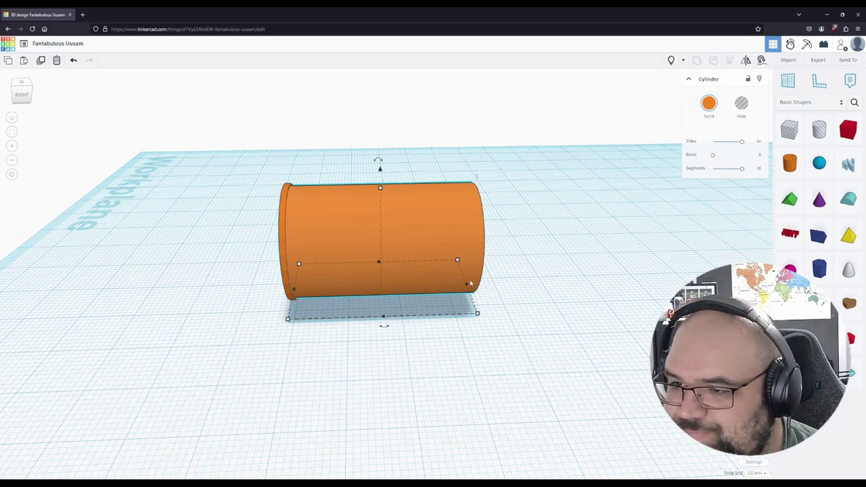
mouse_move(383, 318)
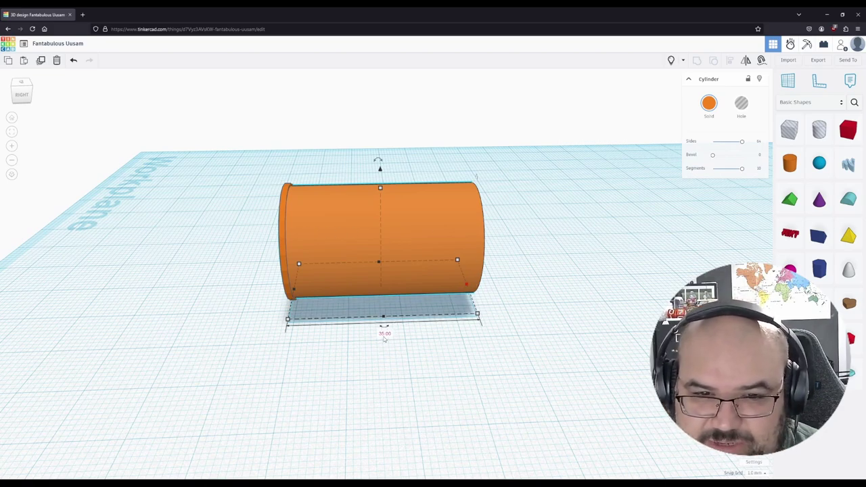
left_click(385, 334)
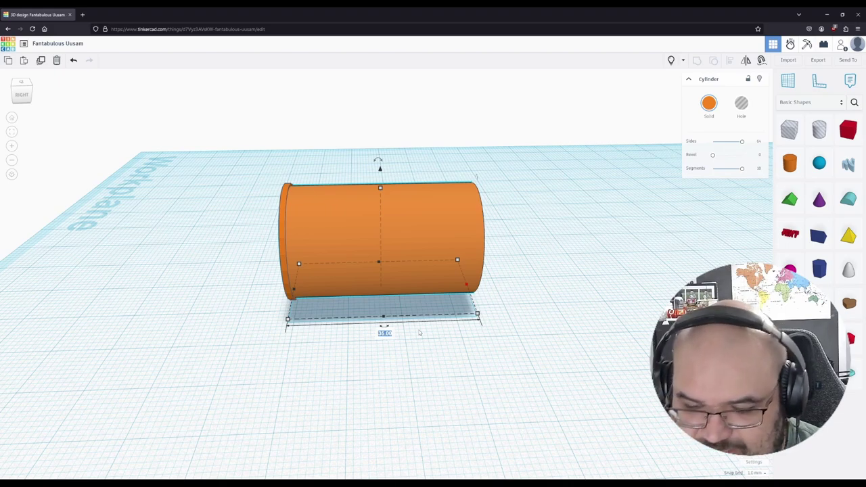
type("20")
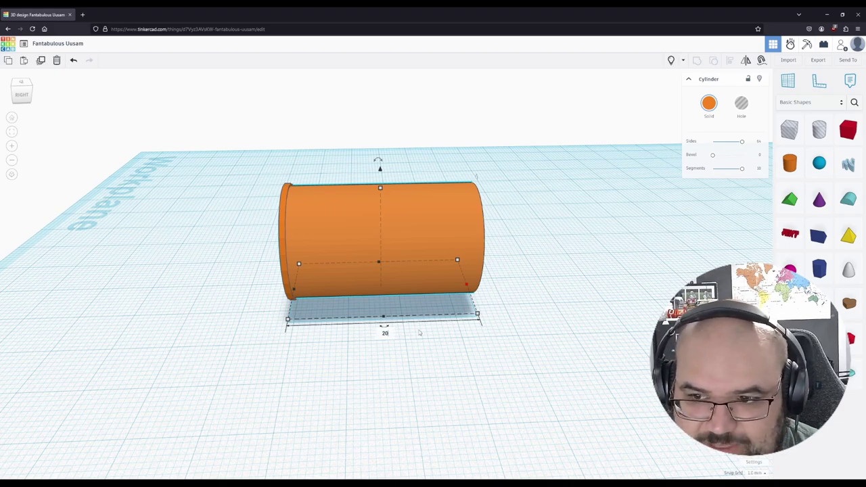
key("Return")
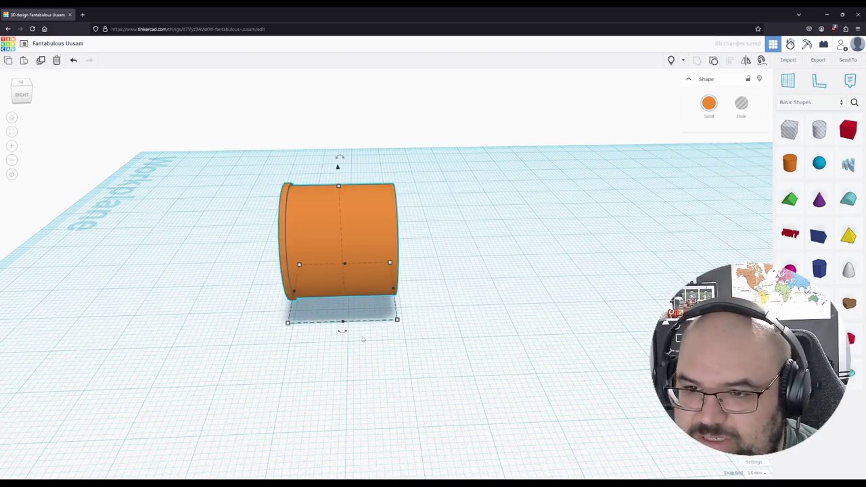
Step: Add a hole cylinder beside the flanged part and rotate it 90° so it lies parallel to the part's axis
right_click_drag(363, 339, 369, 321)
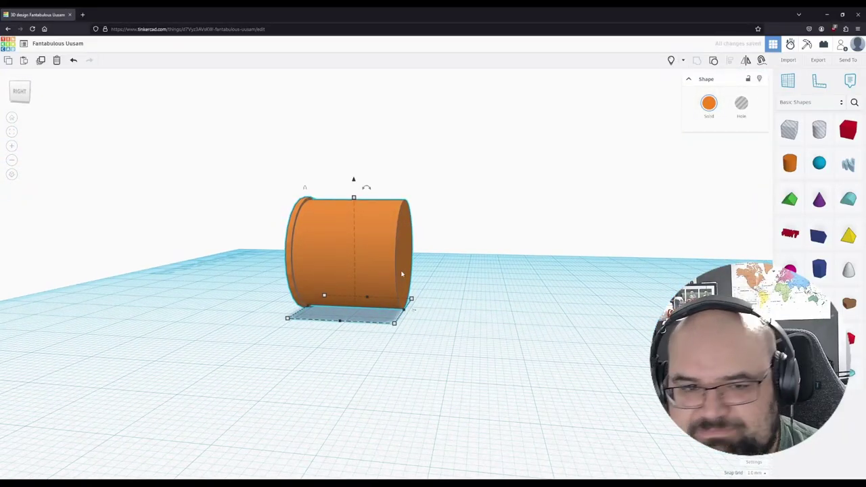
right_click_drag(376, 258, 377, 180)
right_click_drag(304, 350, 549, 338)
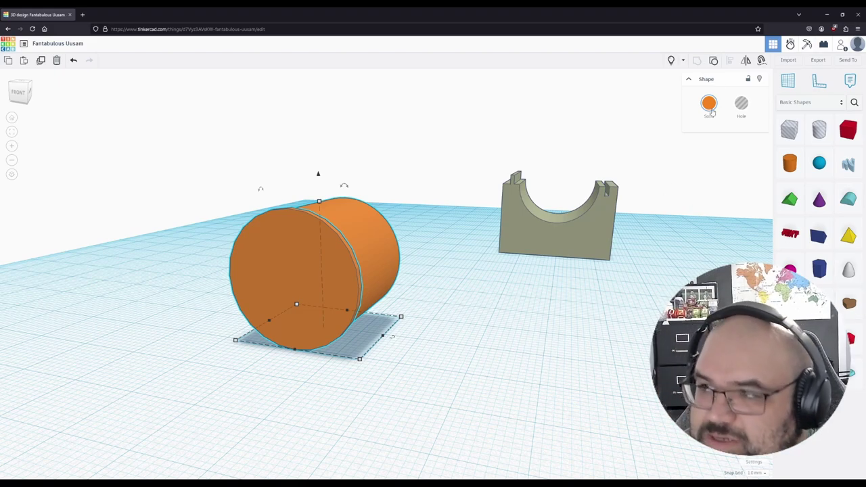
left_click(691, 244)
left_click(498, 383)
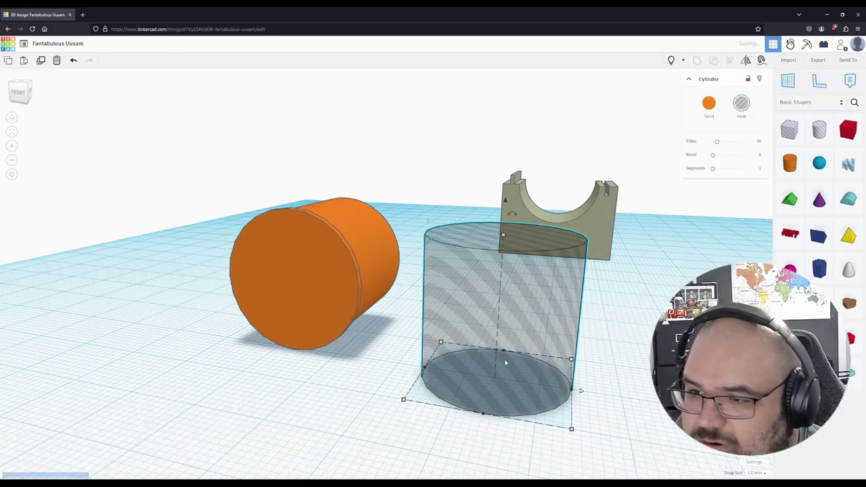
left_click_drag(427, 221, 394, 327)
left_click_drag(397, 333, 400, 328)
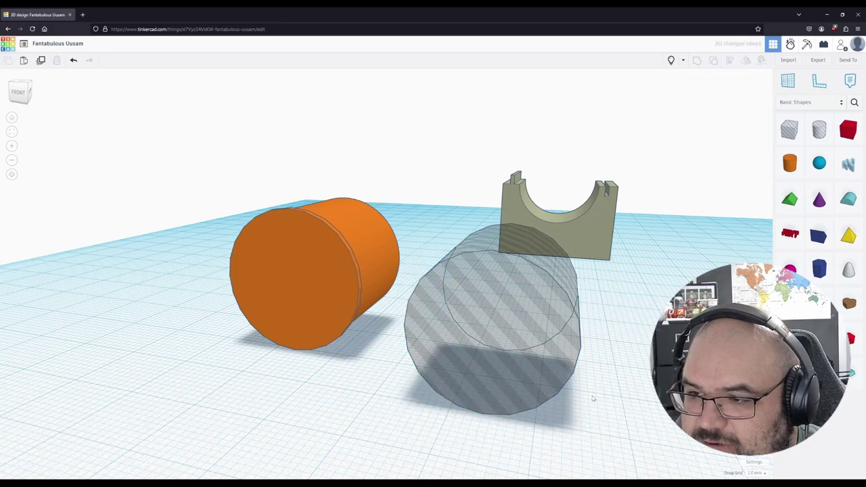
Step: Set the hole cylinder's width and height to 3.3 mm and lengthen it beyond the flanged part's length
left_click(572, 435)
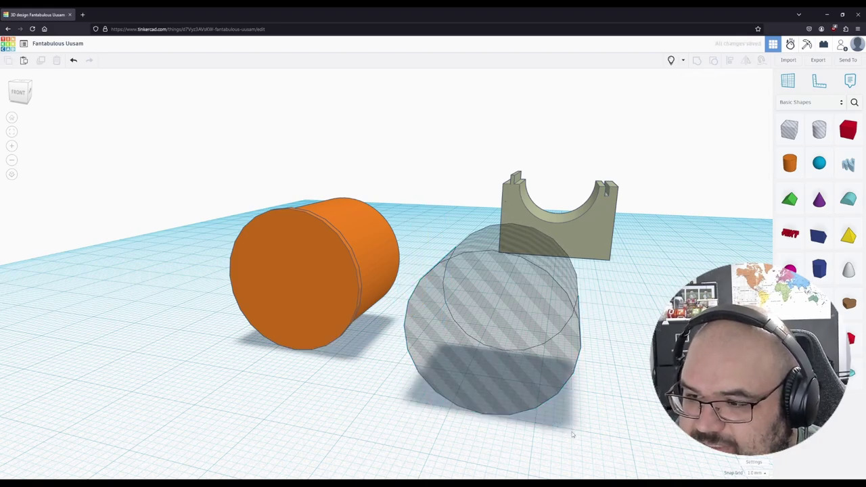
left_click(555, 392)
left_click(572, 430)
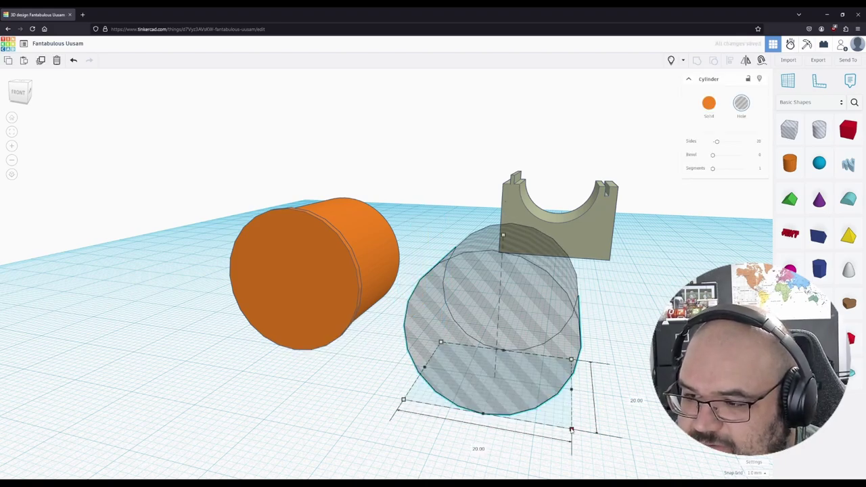
left_click(484, 447)
left_click(554, 440)
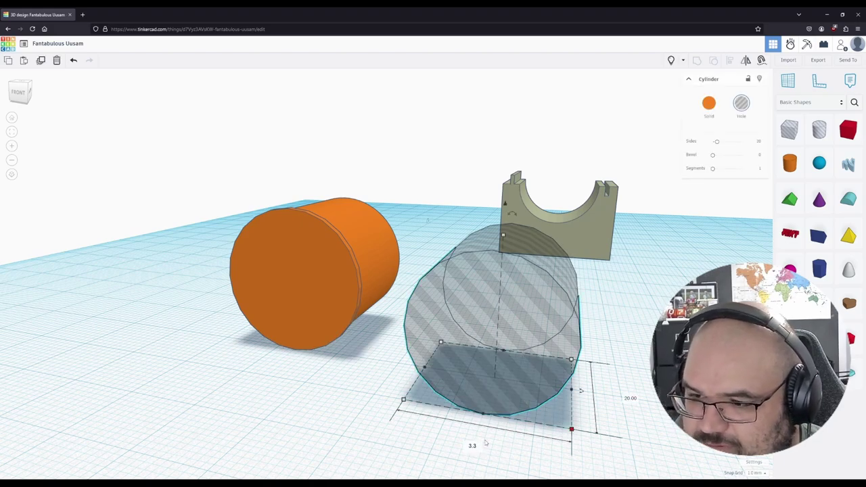
key("Return")
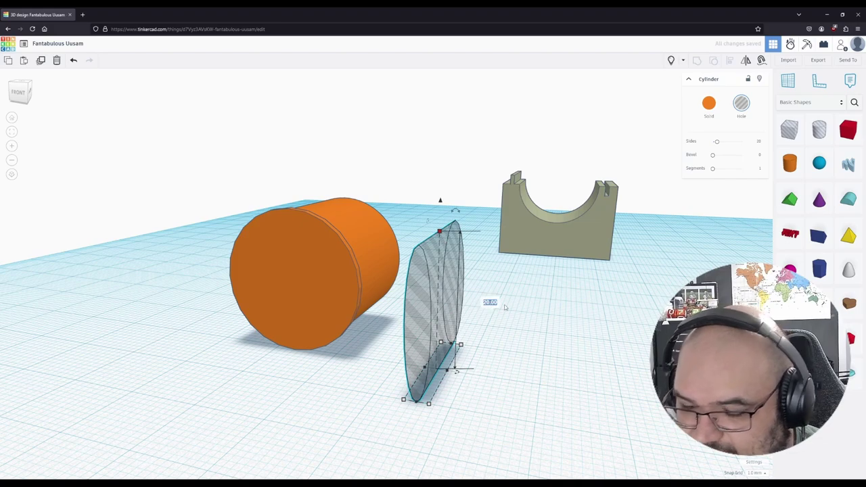
key("Return")
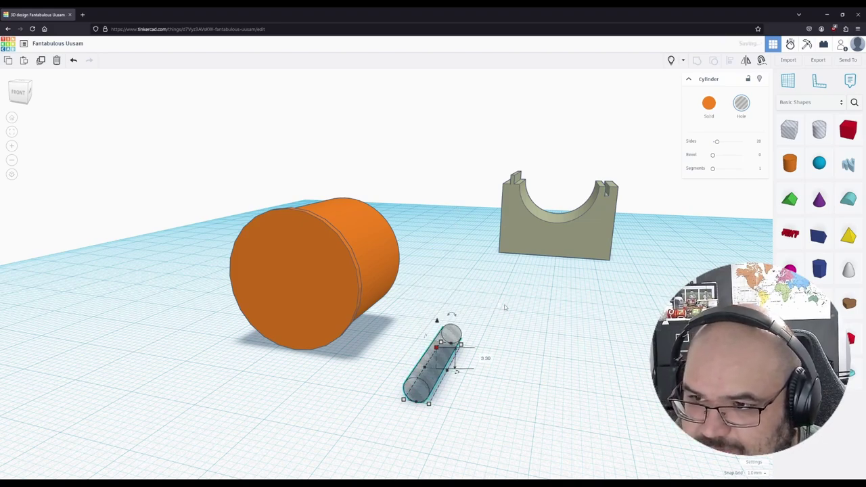
right_click_drag(470, 392, 339, 397)
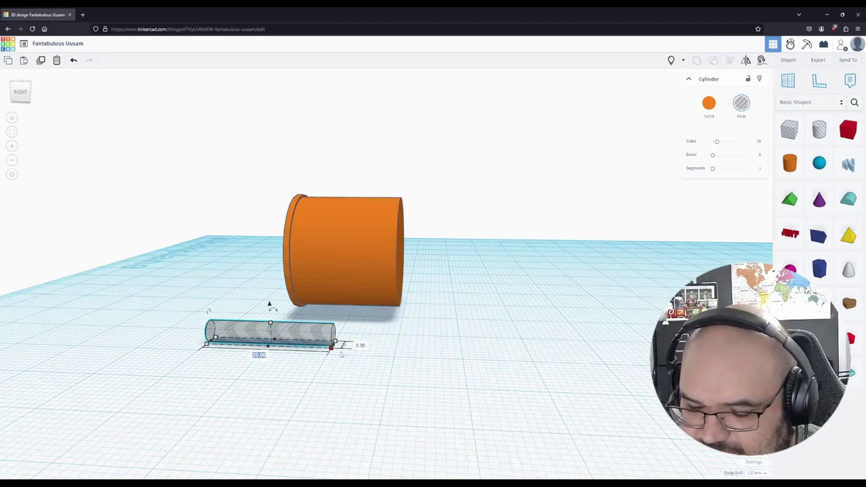
key("Return")
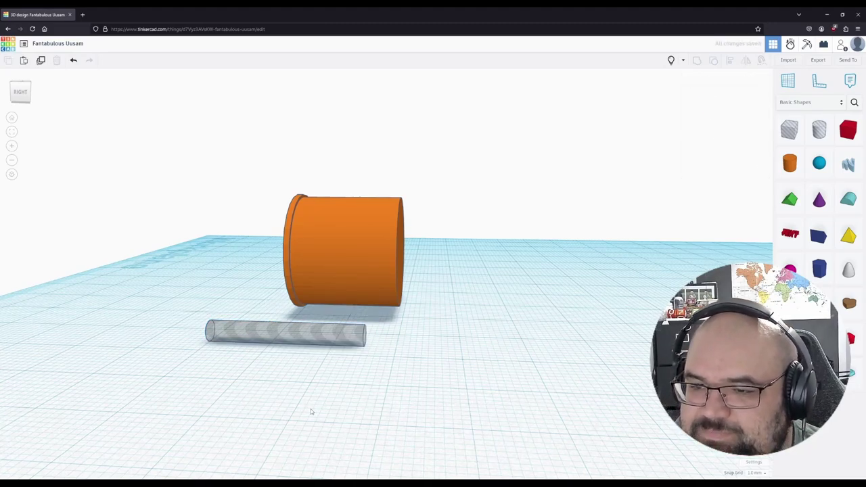
Step: Center the hole cylinder on the flanged part in height and across its width
right_click_drag(310, 409, 330, 272)
left_click(329, 273, "shift")
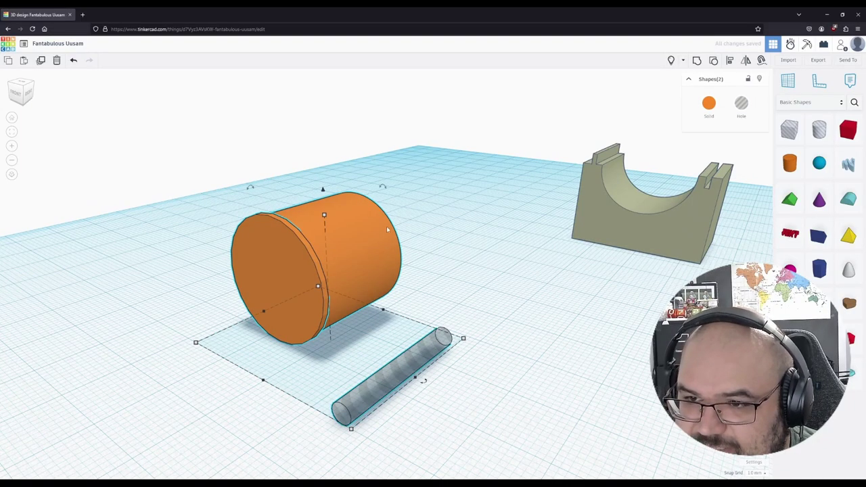
key("l")
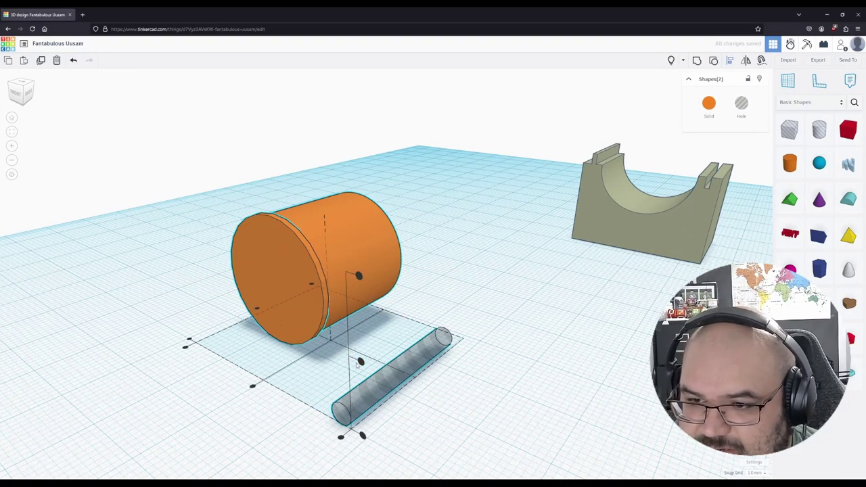
left_click(353, 366)
left_click(332, 273)
left_click(369, 396, "shift")
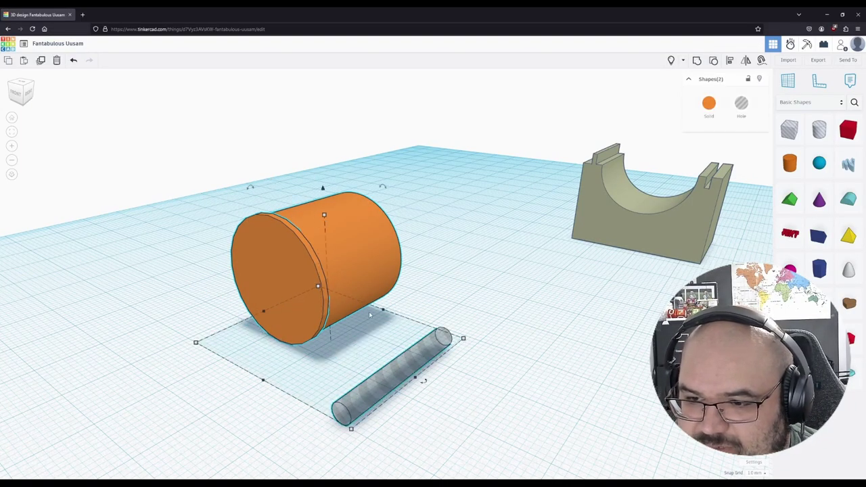
key("l")
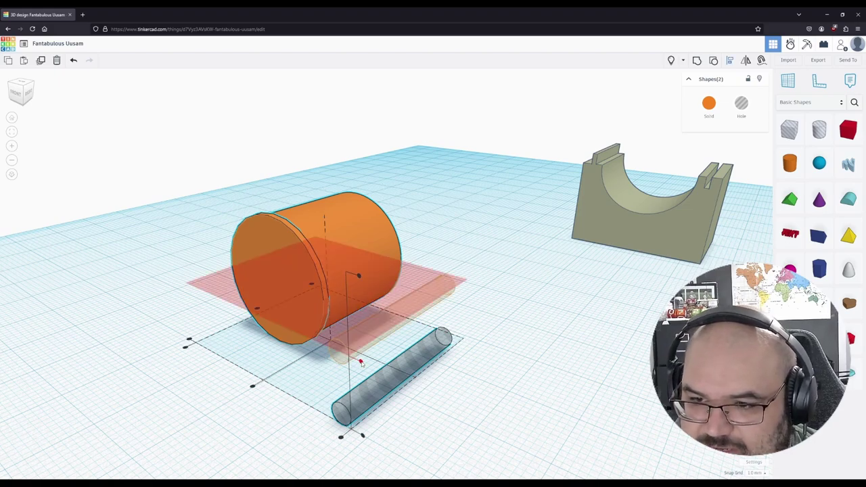
left_click(355, 369)
left_click(252, 387)
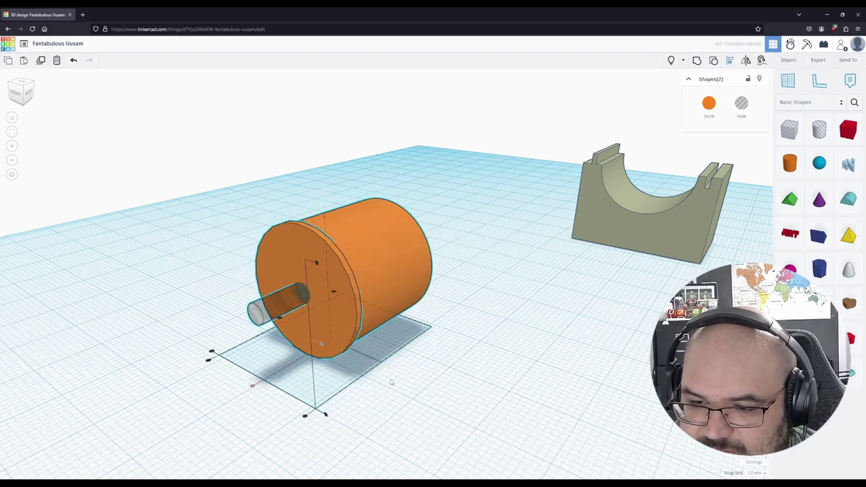
Step: Group the hole cylinder with the flanged part to cut the bore through it
right_click_drag(391, 383, 342, 301)
left_click(352, 372)
key("ctrl+g")
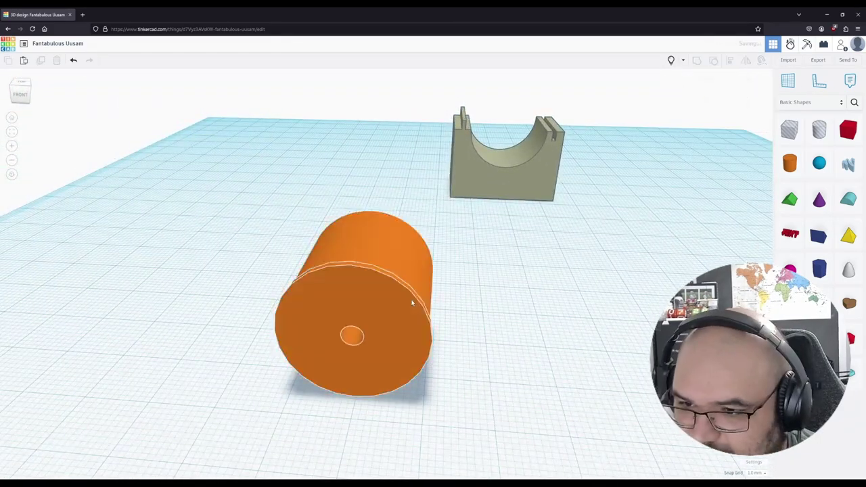
Step: Place a hole box on the workplane beside the flanged part
left_click(411, 302)
right_click_drag(541, 329, 507, 358)
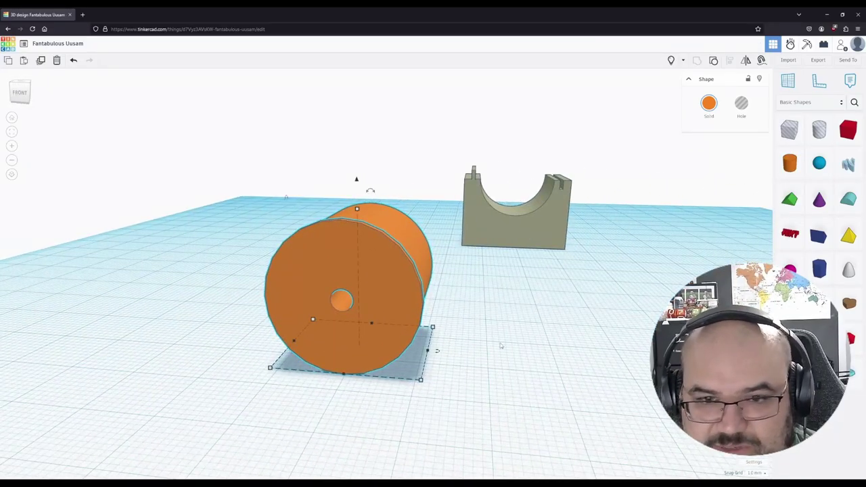
left_click_drag(791, 130, 535, 338)
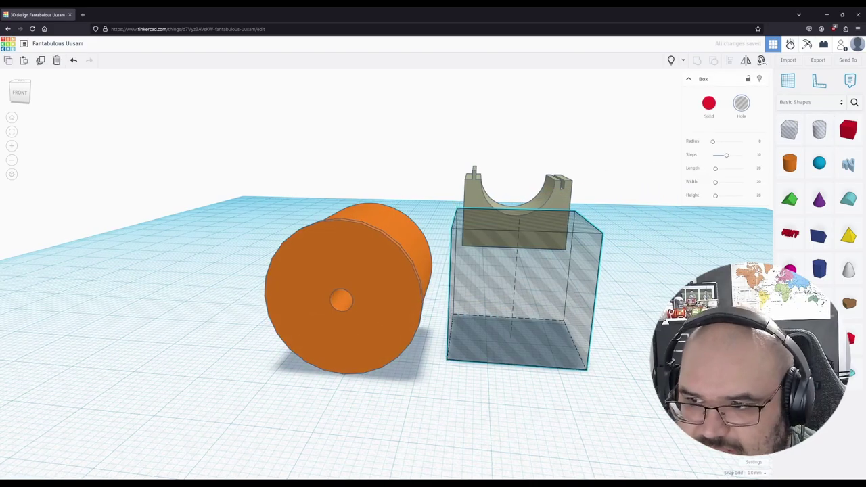
right_click_drag(535, 337, 355, 373)
left_click_drag(355, 373, 329, 388)
Step: Lengthen the hole box past both ends of the flanged part and widen it to about 32 mm
right_click_drag(431, 418, 268, 397)
left_click_drag(258, 399, 244, 400)
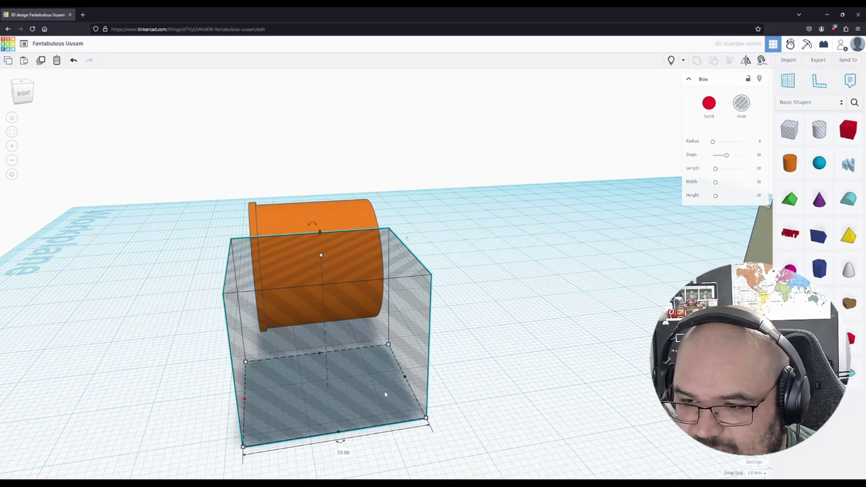
left_click_drag(406, 380, 463, 371)
right_click_drag(400, 455, 542, 386)
left_click_drag(534, 379, 643, 405)
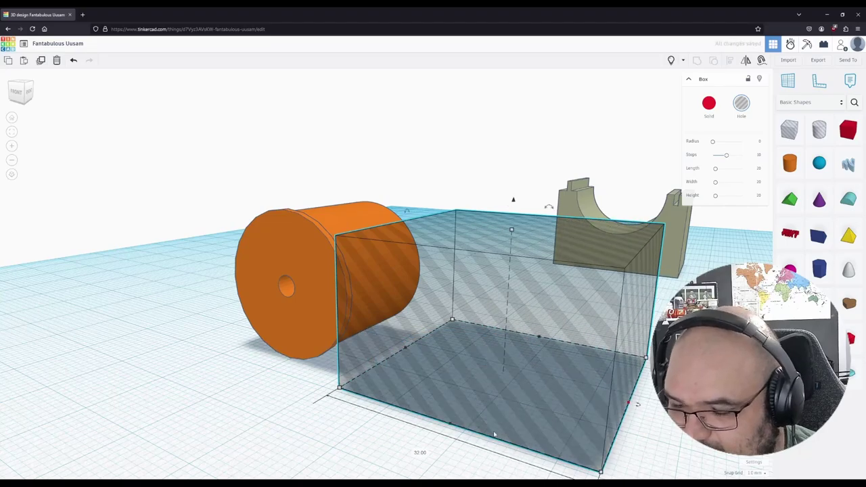
Step: Try to center the hole box on the flanged part across its width and in height
right_click_drag(399, 438, 496, 427)
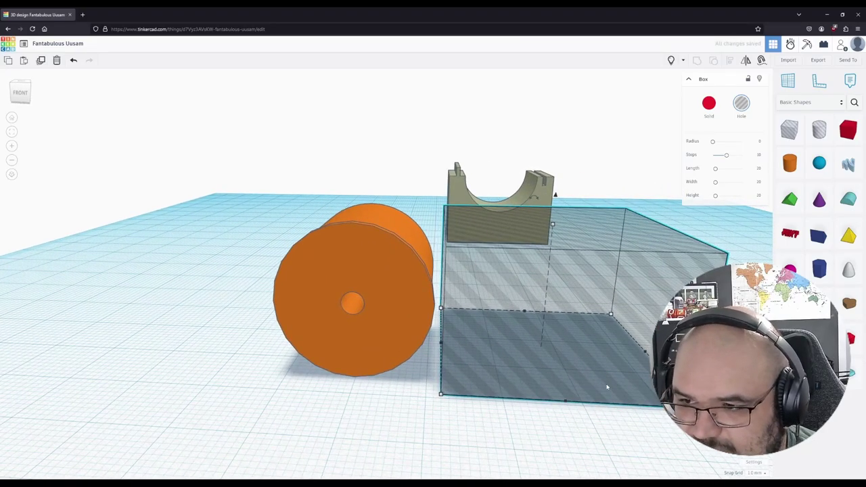
left_click(414, 333, "shift")
key("l")
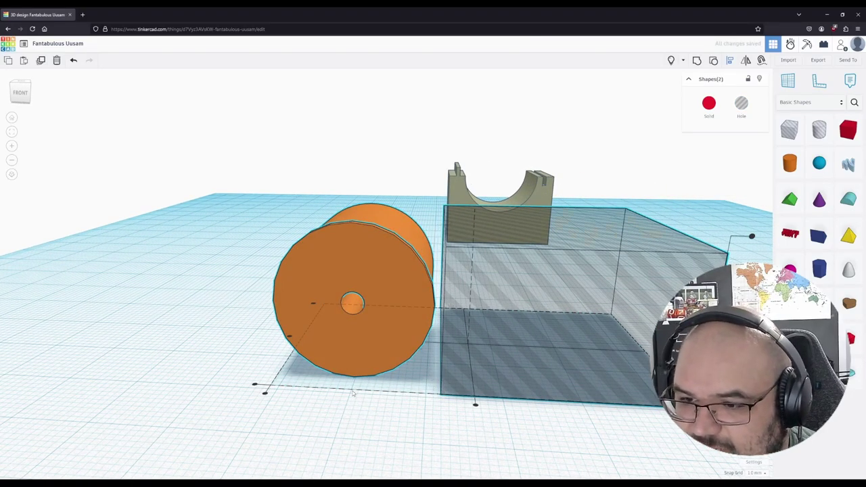
left_click(476, 404)
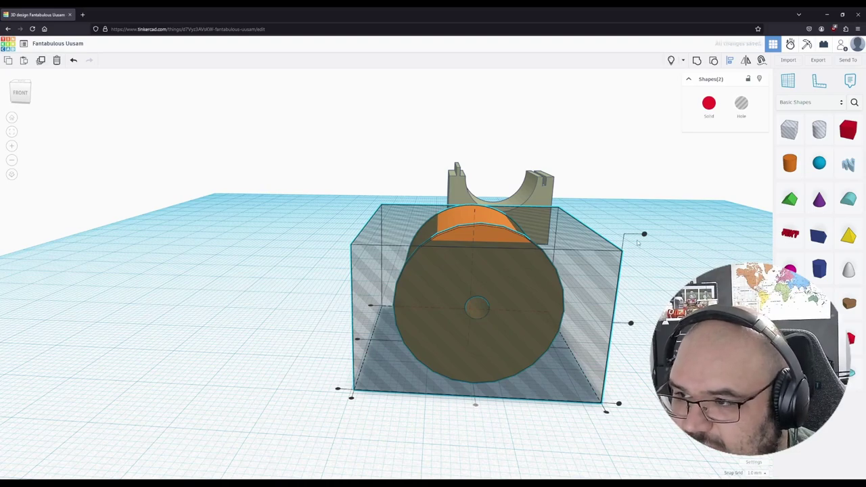
left_click(631, 323)
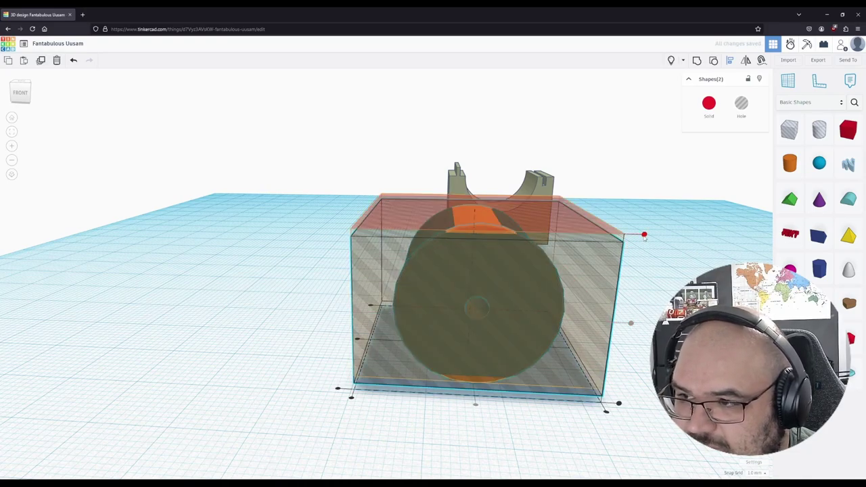
left_click(607, 420)
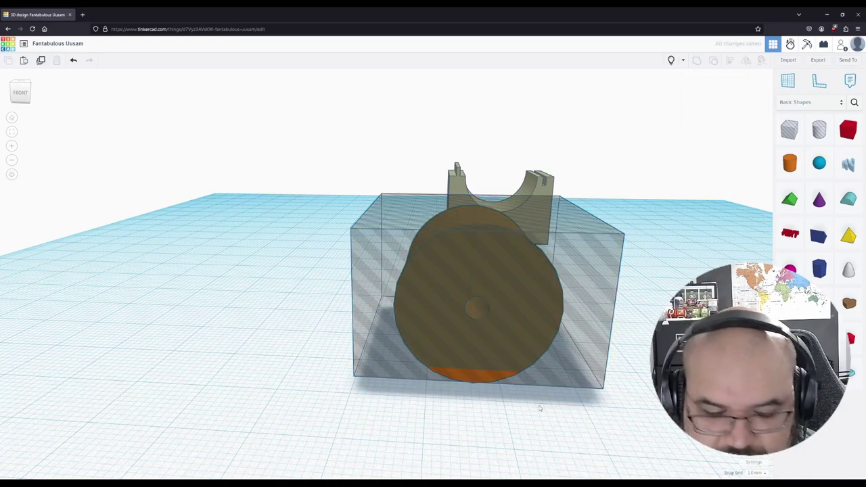
left_click(540, 261)
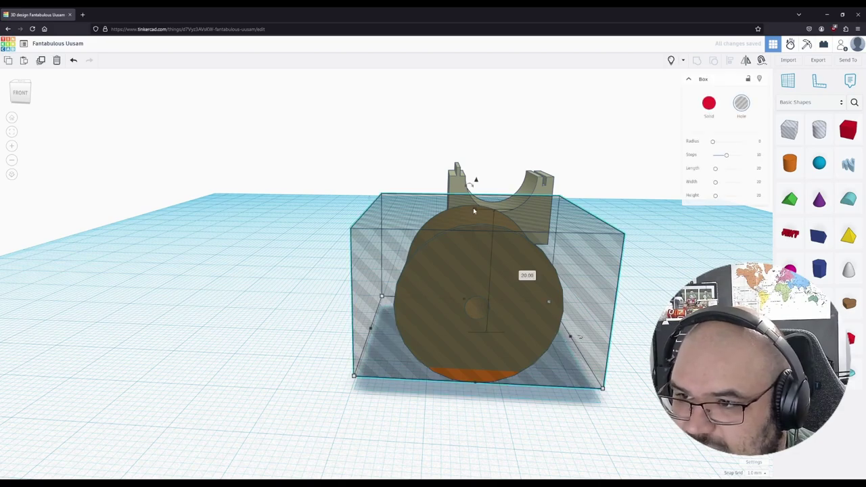
key("ctrl+z")
key("ctrl+z")
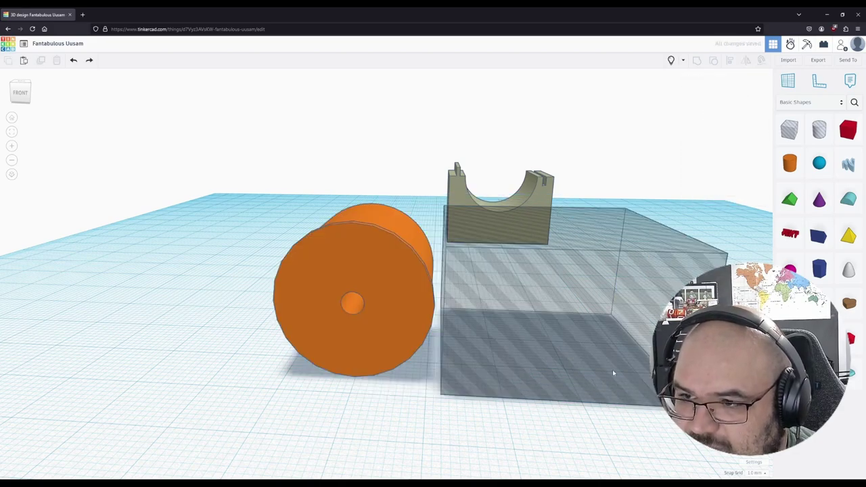
Step: Increase the hole box's height to about 28 mm and move it over the flanged part
left_click(529, 330)
left_click_drag(553, 227, 558, 169)
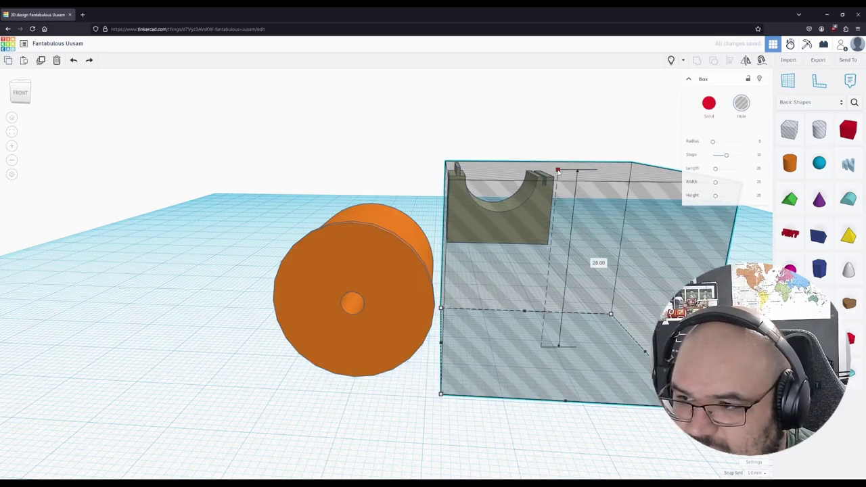
left_click_drag(611, 351, 307, 302)
Step: Try to center the hole box across the flanged part's width
left_click(307, 303, "shift")
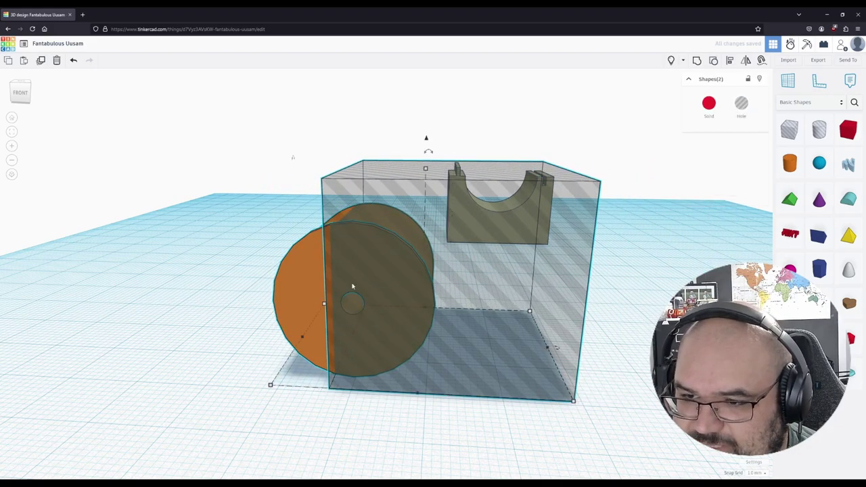
key("l")
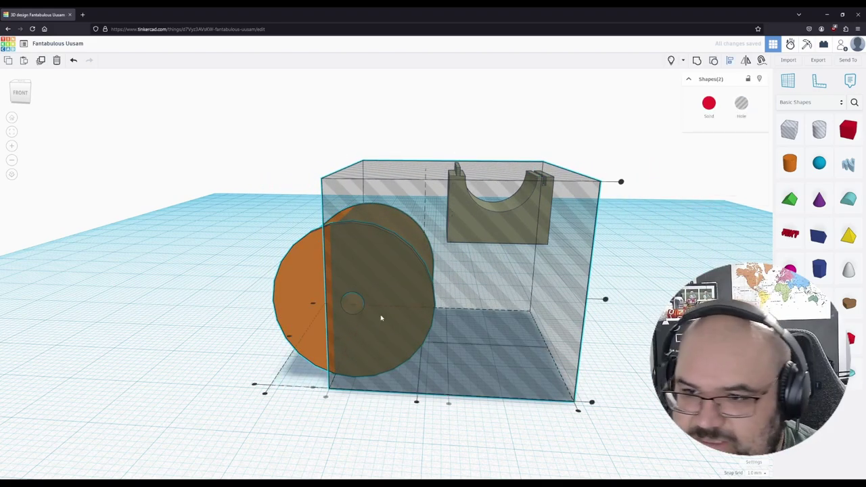
left_click(417, 402)
right_click_drag(644, 325, 472, 429)
left_click(472, 429)
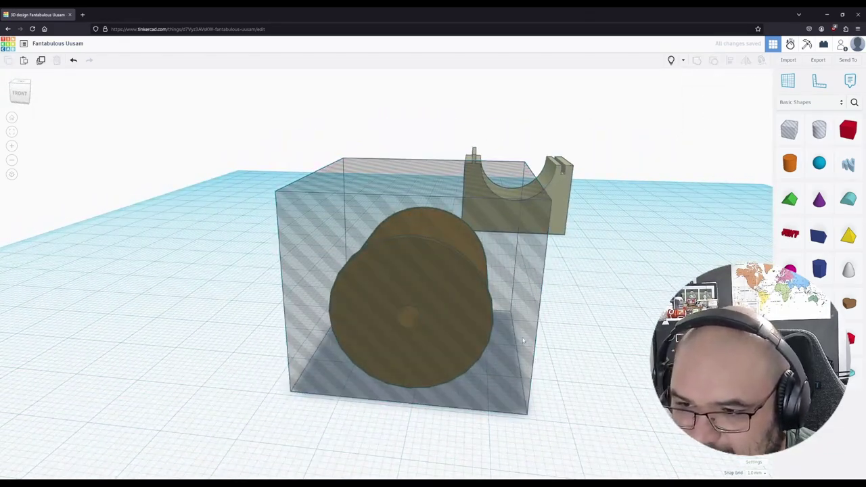
Step: Move the hole box off the flanged part and check the part's height
left_click(479, 320)
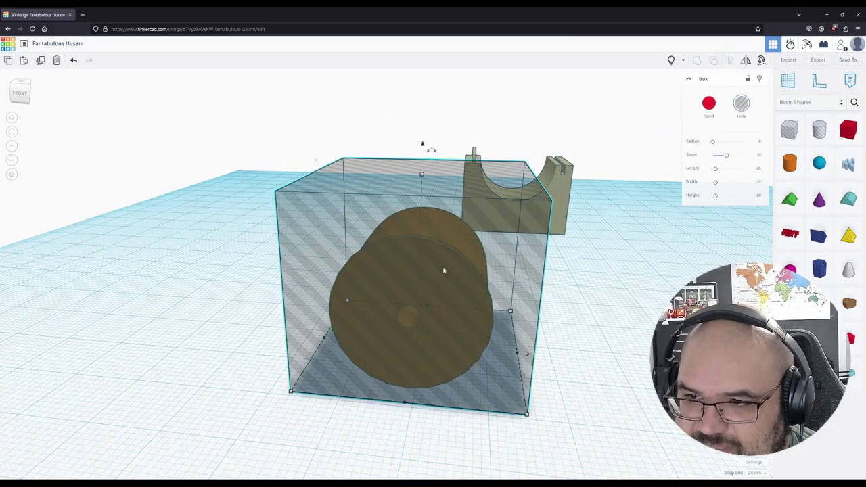
left_click_drag(441, 217, 242, 191)
left_click(425, 227)
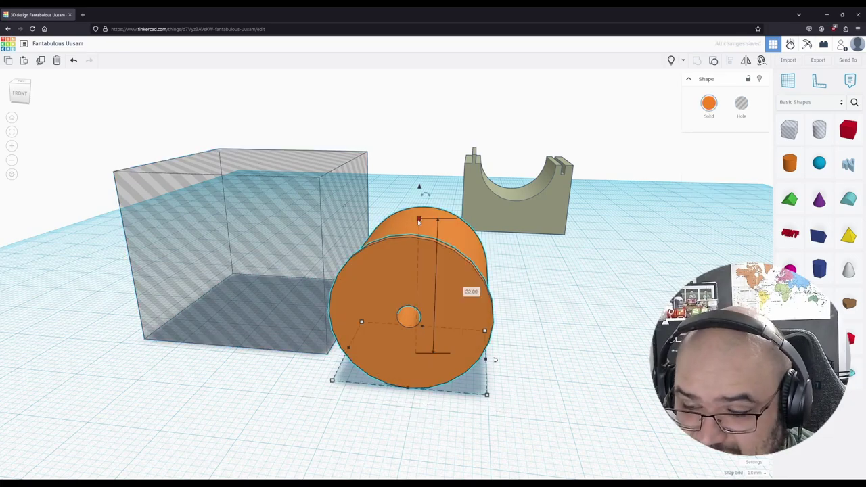
Step: Center the flanged part and the hole box on each other in height and across the width
left_click_drag(254, 263, 437, 316)
left_click(437, 316, "shift")
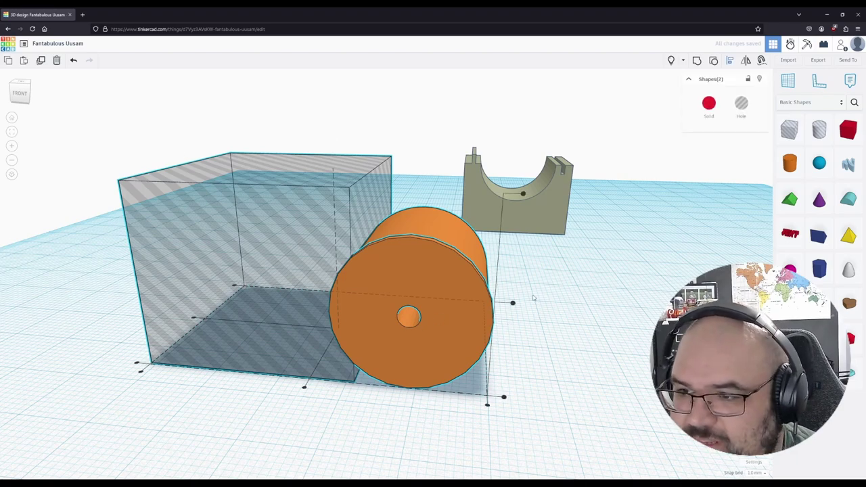
left_click(514, 305)
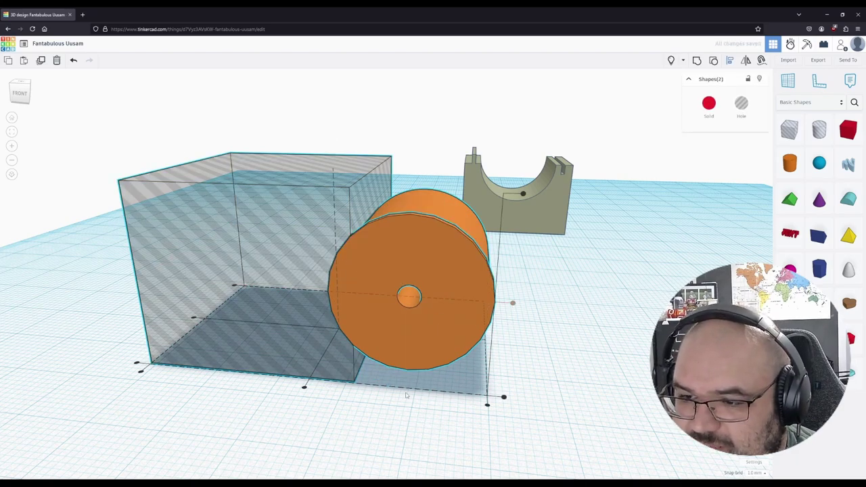
left_click(305, 387)
right_click_drag(469, 379, 289, 386)
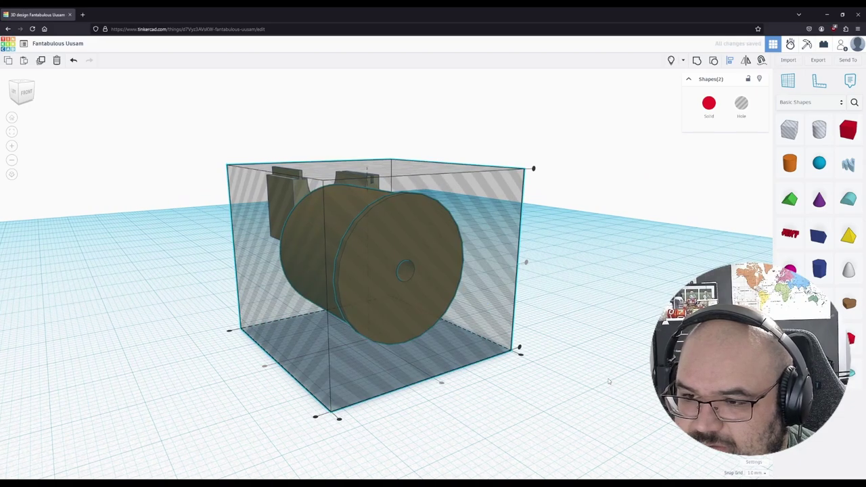
left_click(616, 384)
Step: Raise the hole box 11 mm above the workplane and inspect its lower edge against the bore from the front
right_click_drag(619, 387, 517, 357)
left_click(402, 277)
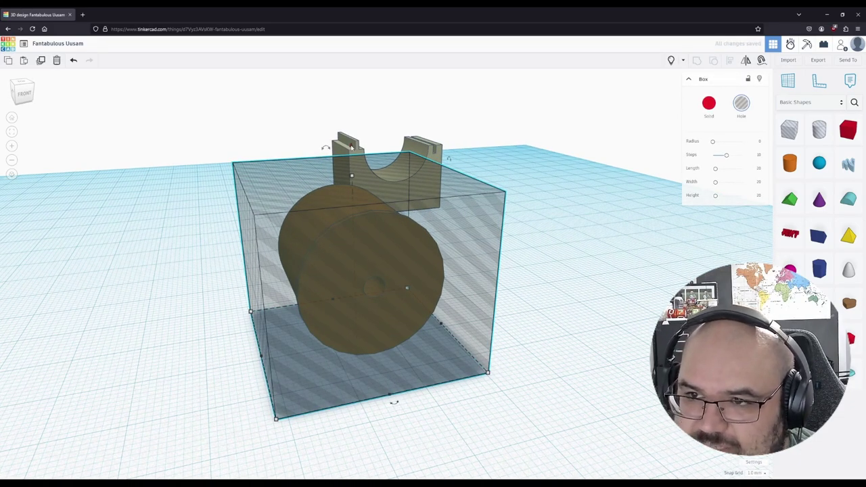
left_click_drag(352, 147, 351, 139)
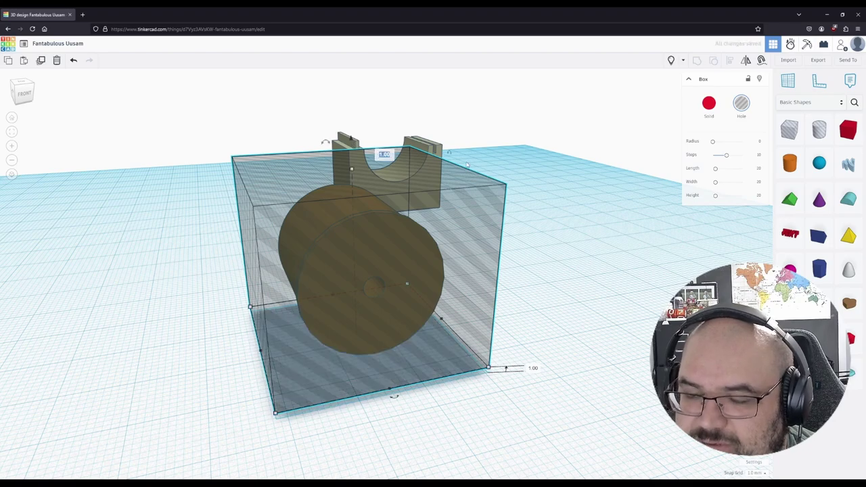
key("Return")
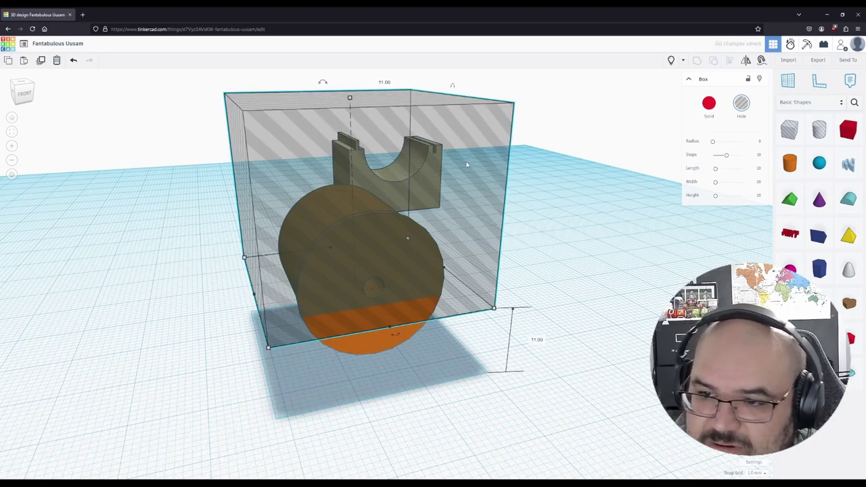
right_click_drag(604, 252, 561, 216)
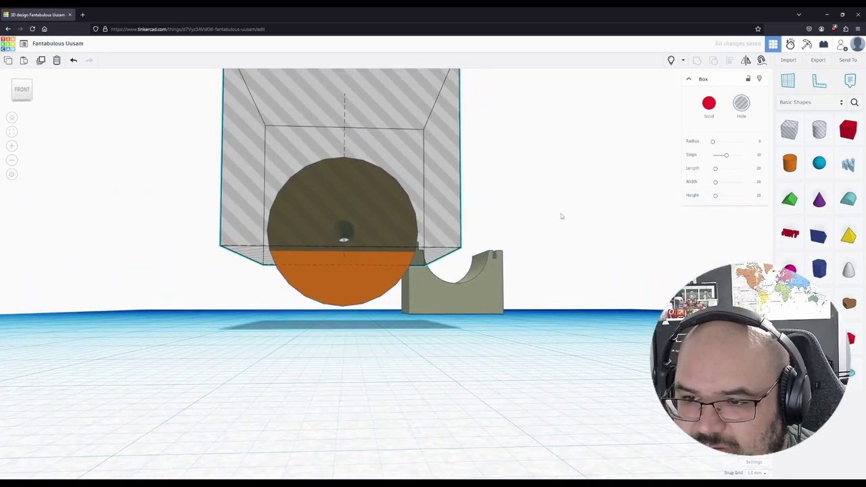
Step: Shift the flanged part partly out from under the hole box and lower it onto the workplane
left_click_drag(342, 288, 418, 299)
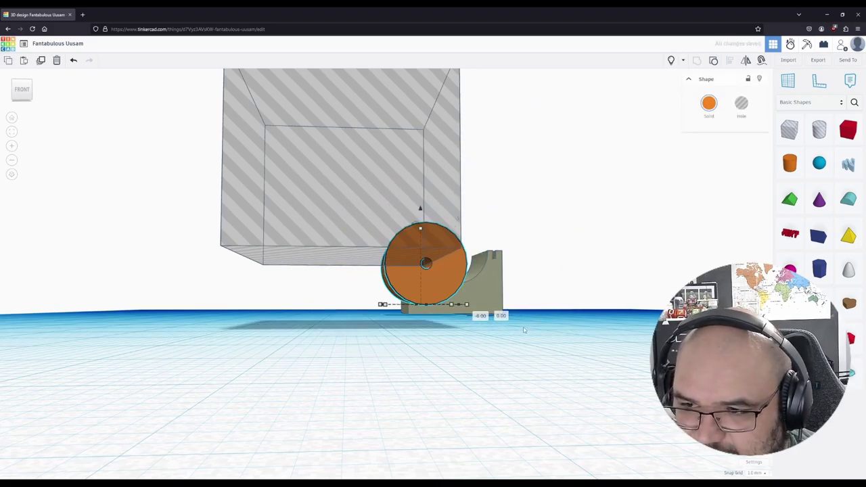
right_click_drag(542, 330, 452, 406)
left_click_drag(489, 179, 220, 289)
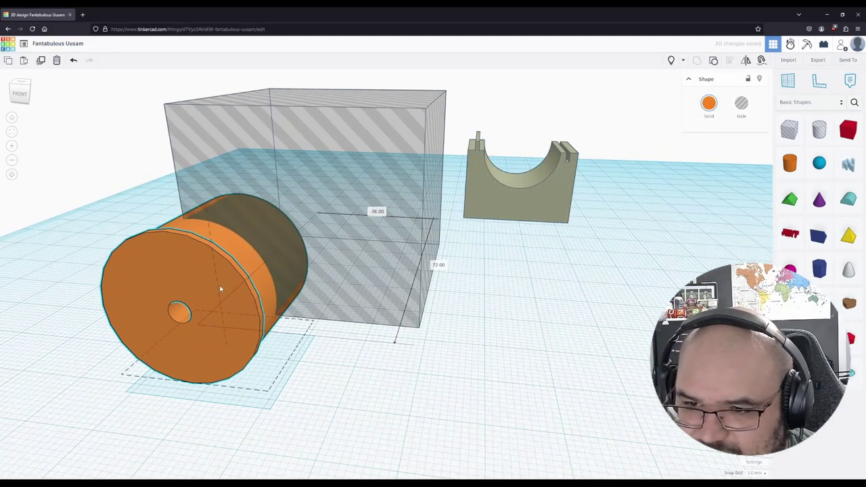
right_click_drag(220, 289, 258, 194)
left_click_drag(237, 186, 237, 207)
Step: Center the flanged part and the hole box on each other, first across the width and then along the part's length
left_click(304, 337)
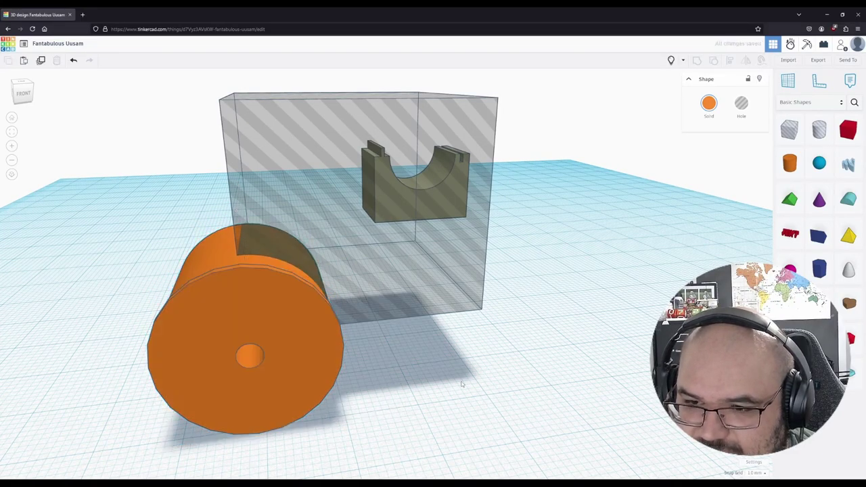
left_click(292, 369, "shift")
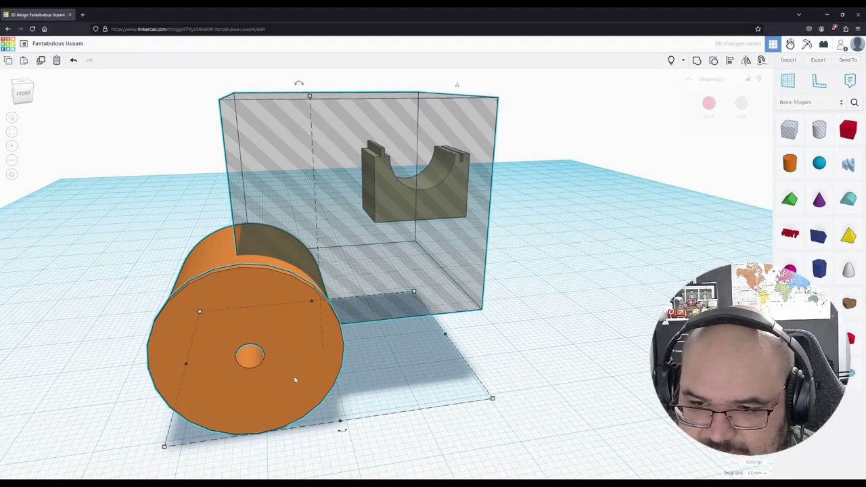
left_click(343, 431)
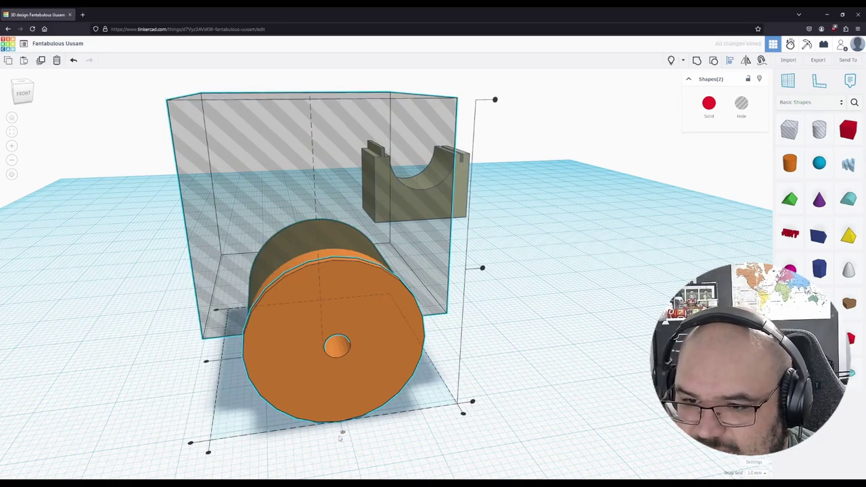
right_click_drag(340, 439, 427, 429)
left_click(295, 408)
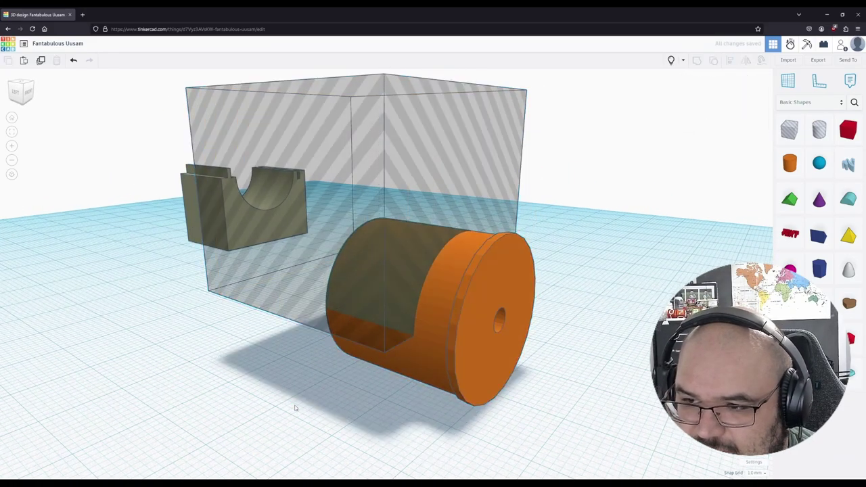
left_click(453, 380)
left_click(305, 308, "shift")
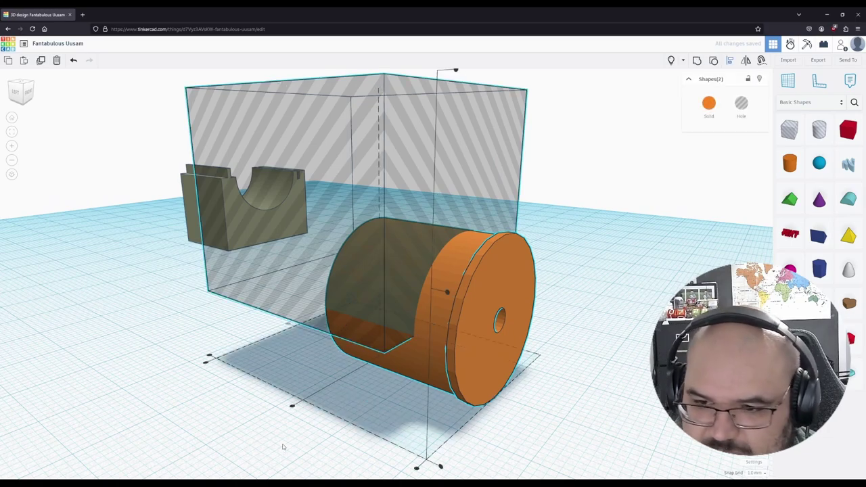
left_click(294, 407)
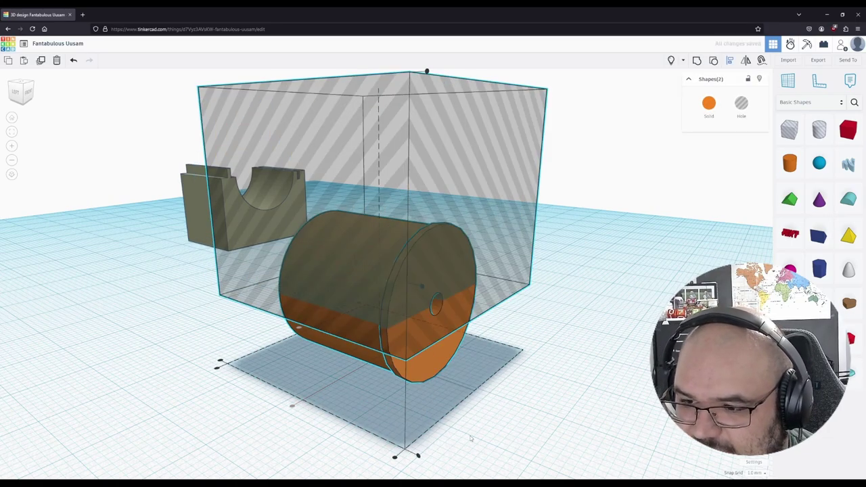
Step: Align the bottoms of the flanged part and the hole box, and inspect the alignment from the front
right_click_drag(472, 438, 368, 425)
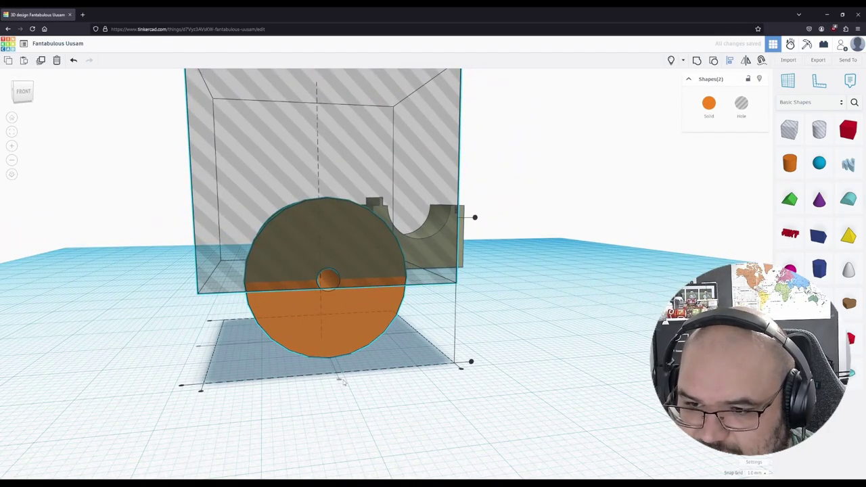
left_click(471, 363)
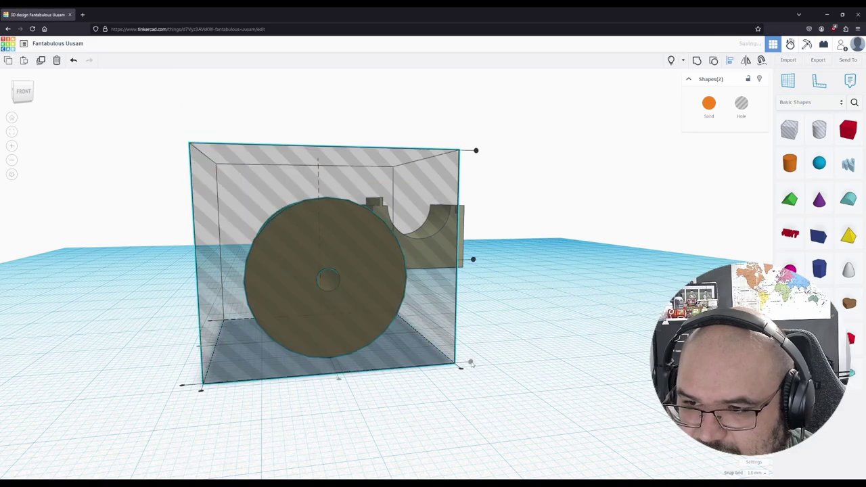
left_click(493, 378)
right_click_drag(428, 421, 397, 403)
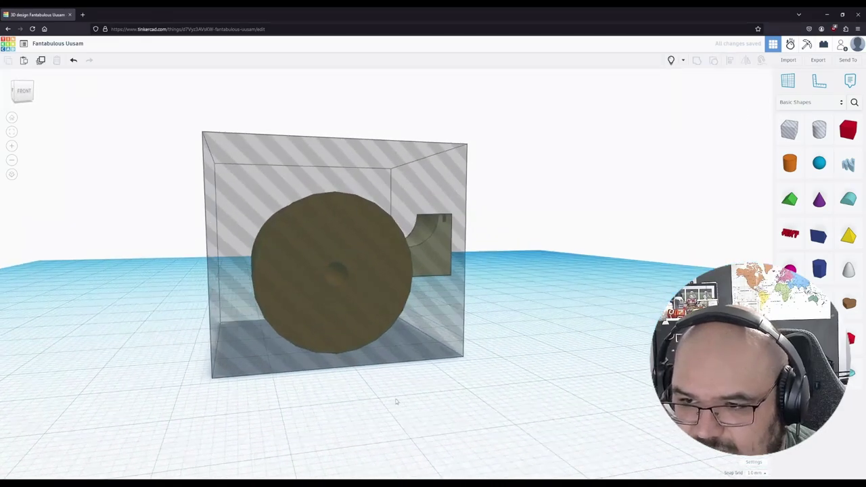
Step: Raise the hole box to 11 mm above the workplane
left_click(421, 355)
right_click_drag(423, 371, 470, 364)
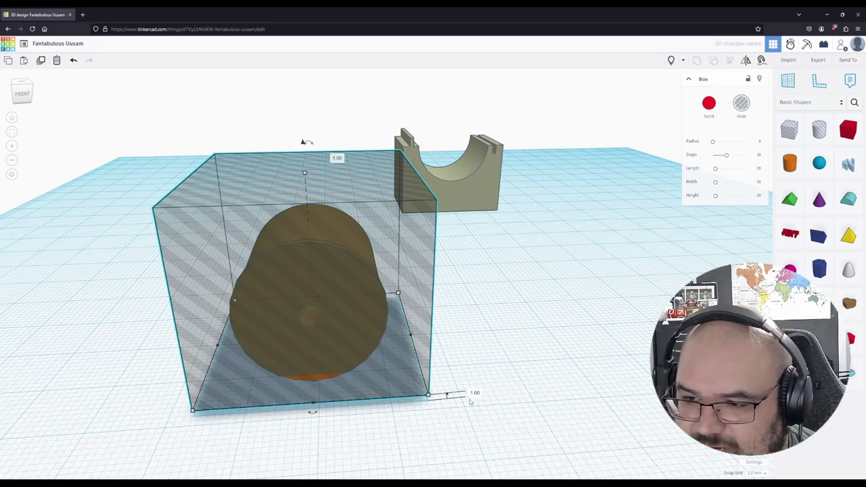
type("10")
key("Return")
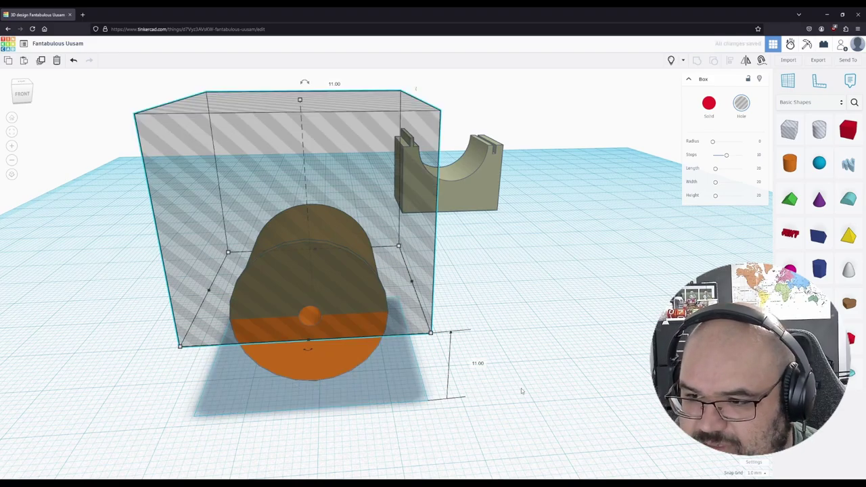
Step: Group the hole box with the flanged part to cut away its upper half lengthwise
left_click(501, 417)
right_click_drag(501, 417, 456, 359)
key("ctrl+a")
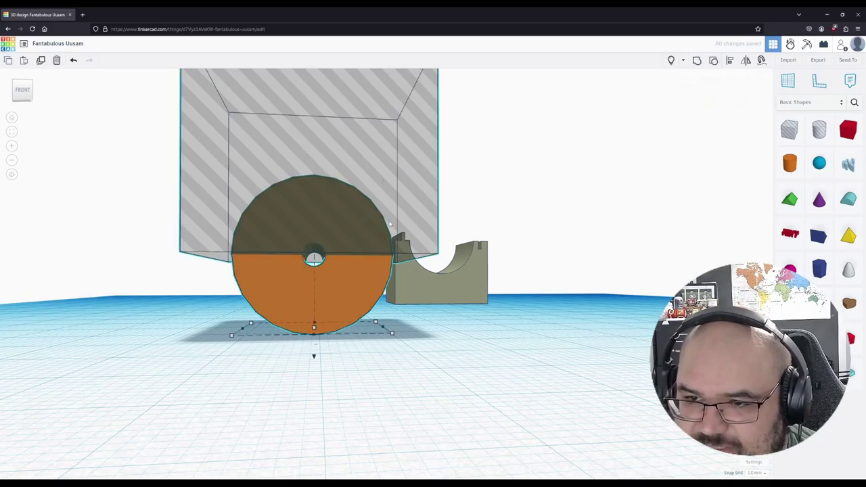
key("ctrl+g")
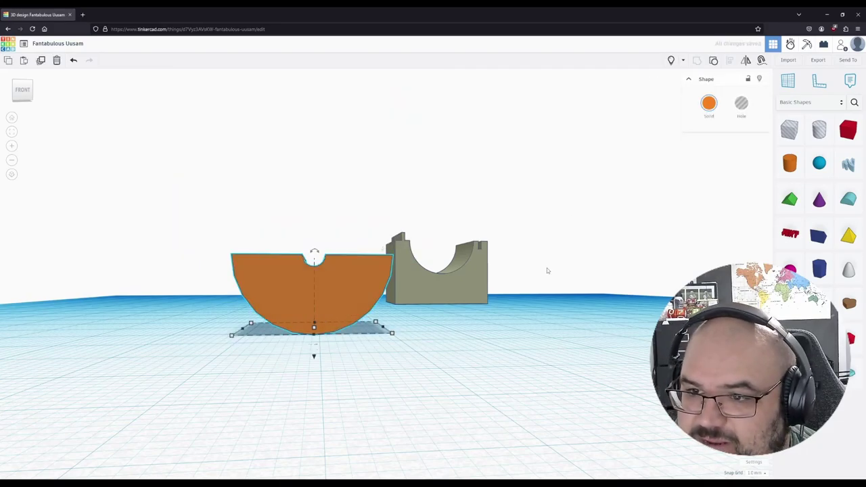
Step: Move the halved flanged part back across the workplane to sit beside the cradle-shaped bracket
left_click(547, 268)
right_click_drag(547, 268, 486, 365)
left_click_drag(311, 331, 438, 174)
left_click(456, 291)
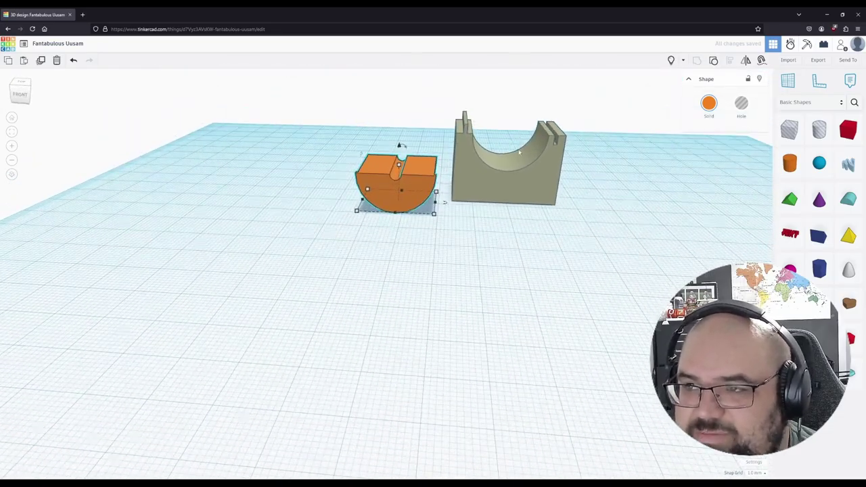